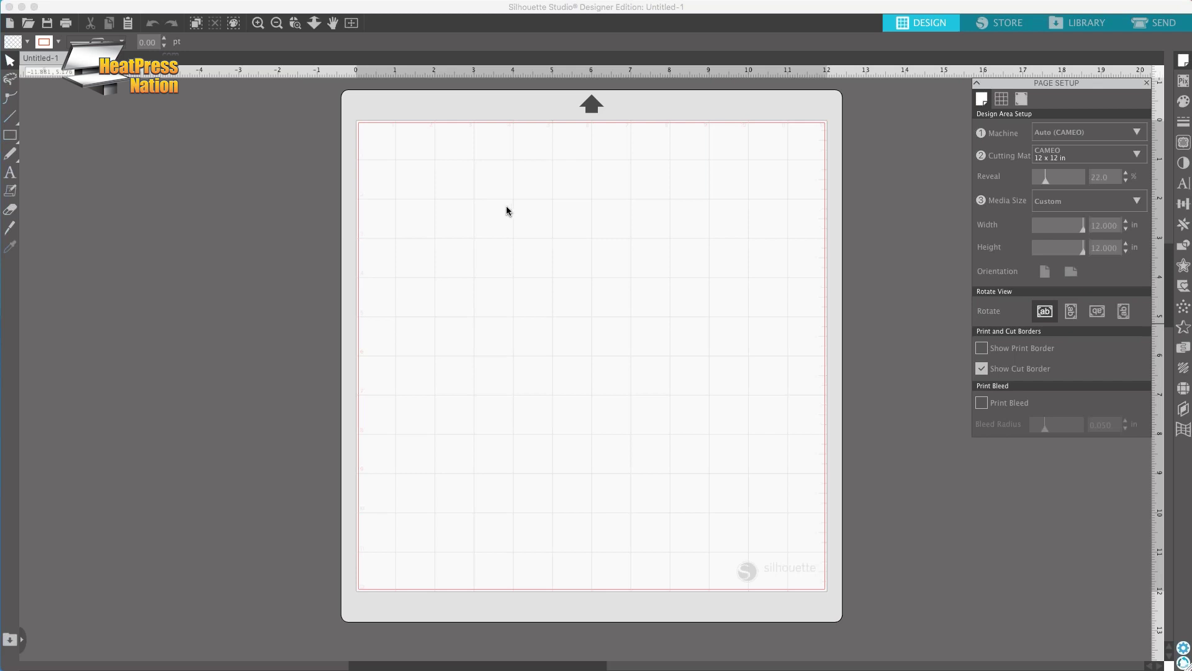
# - Add the text "MY DADDY ROCKS" on the upper part of the mat, with each word on its own line
pyautogui.click(14, 178)
pyautogui.click(11, 174)
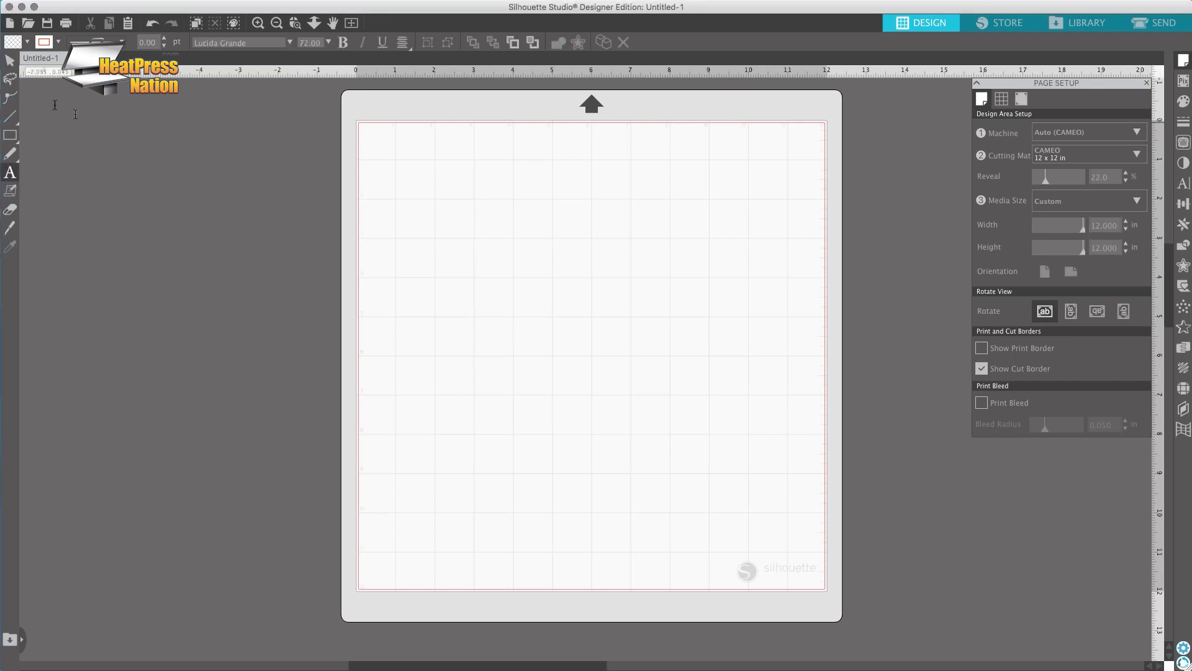
pyautogui.click(10, 175)
pyautogui.click(526, 212)
pyautogui.press('Escape')
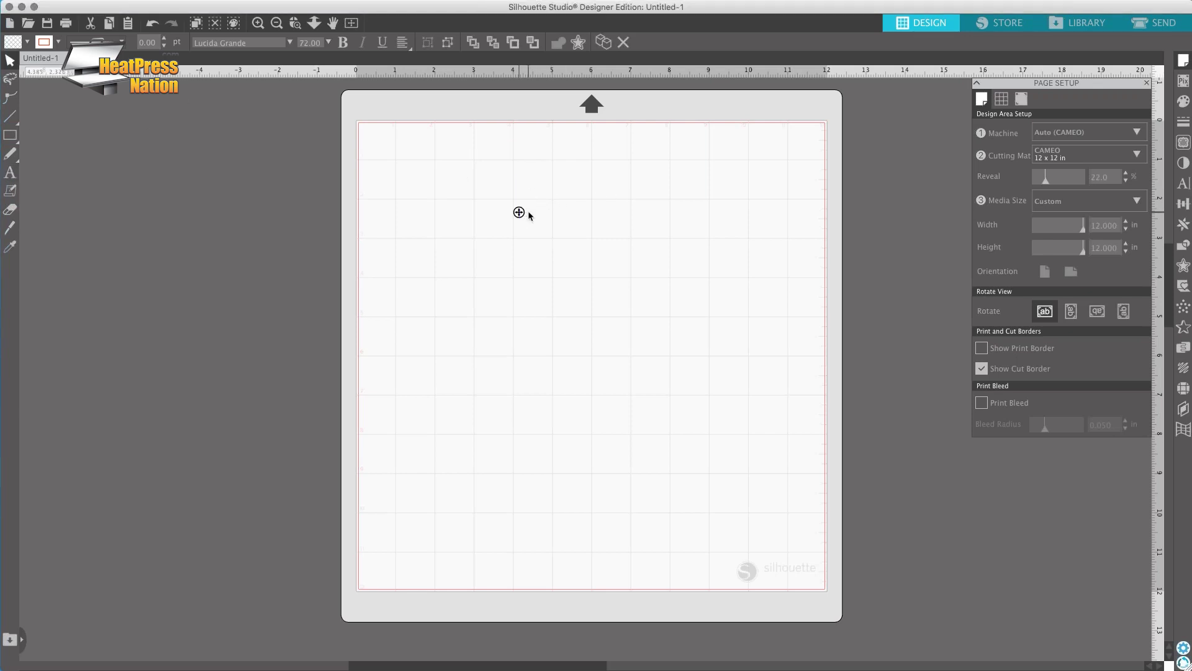
pyautogui.write('Hi')
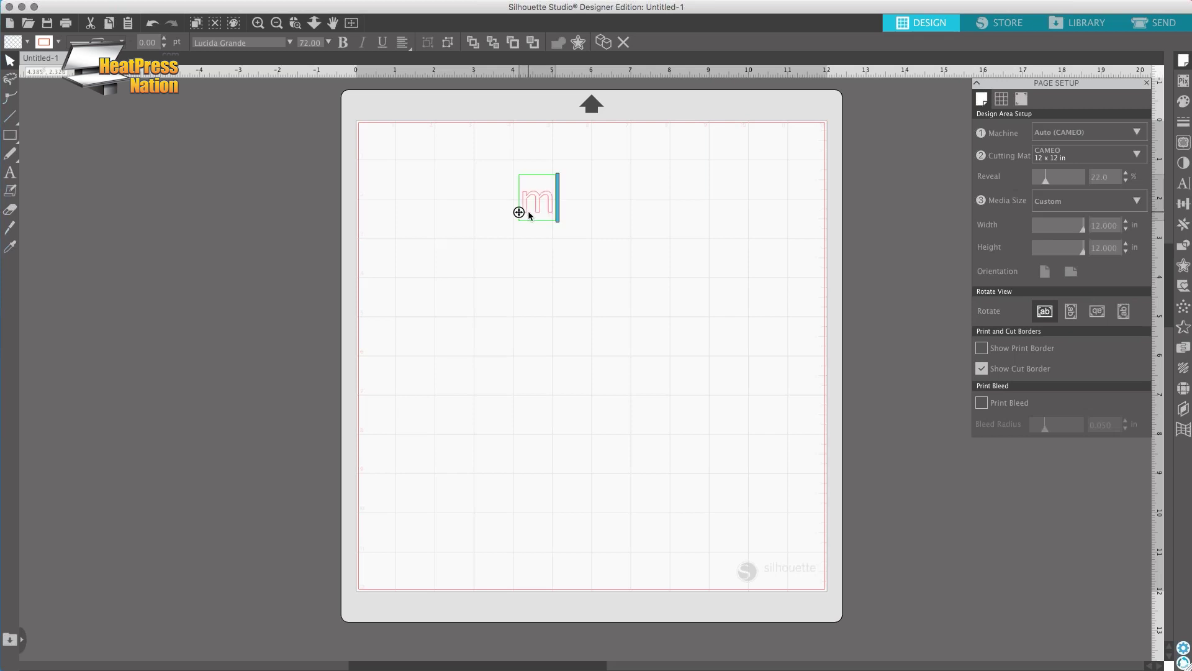
pyautogui.press('BackSpace')
pyautogui.press('BackSpace')
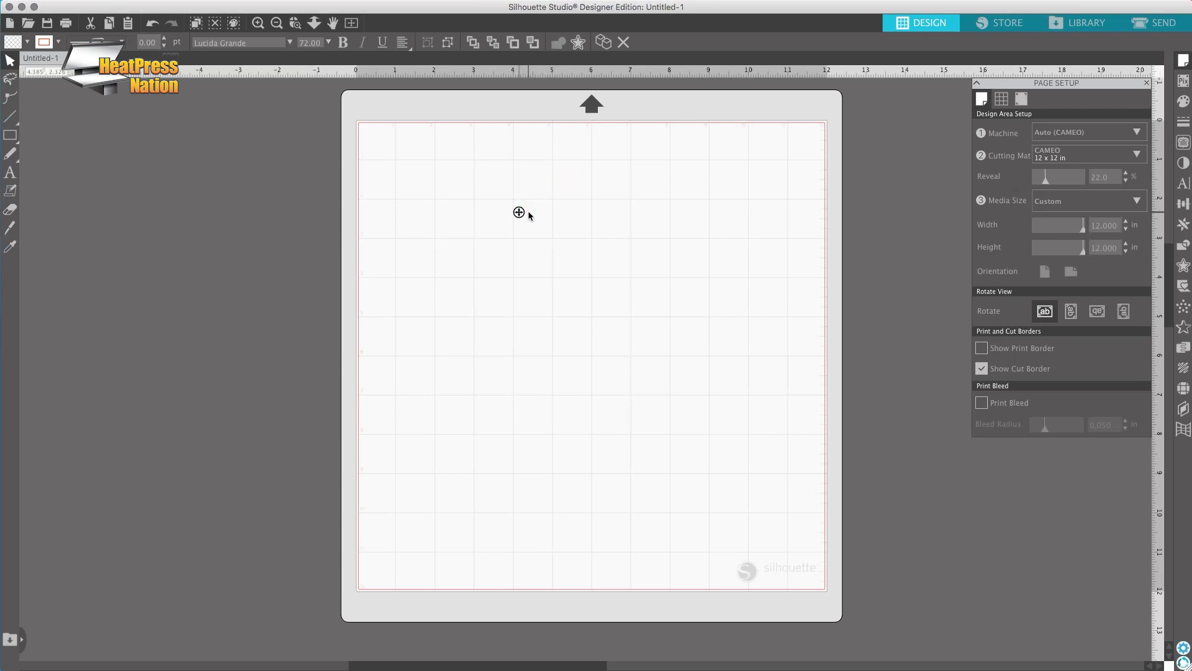
pyautogui.write('MY ')
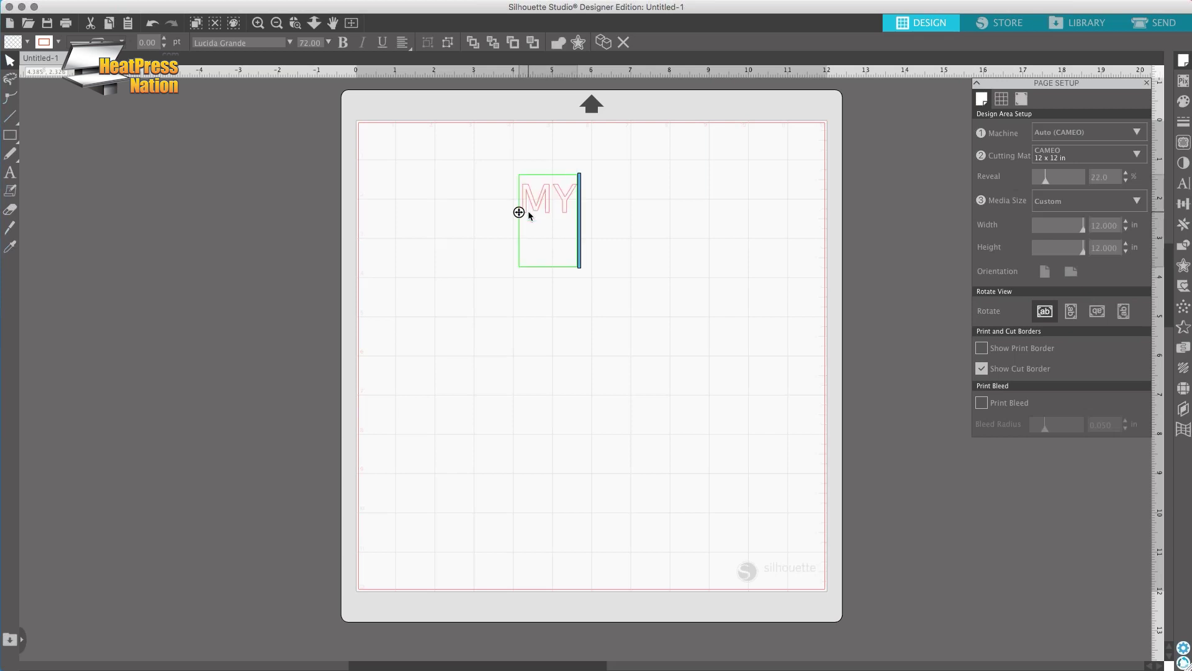
pyautogui.write('DADDY')
pyautogui.press('Return')
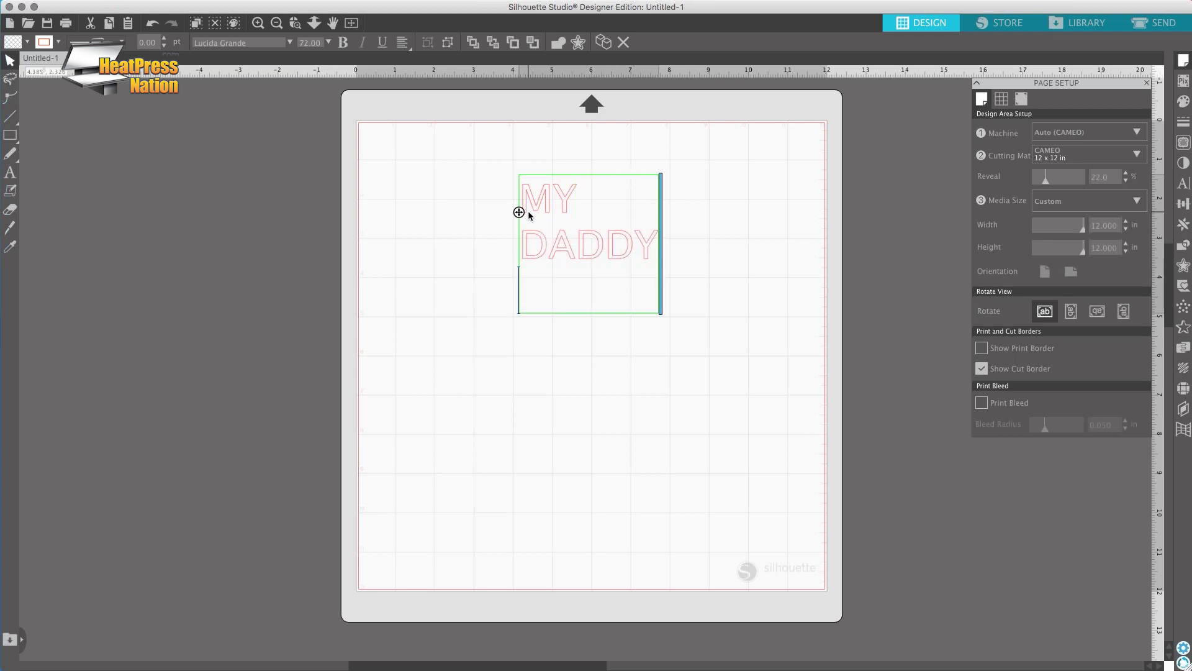
pyautogui.write('ROCKS')
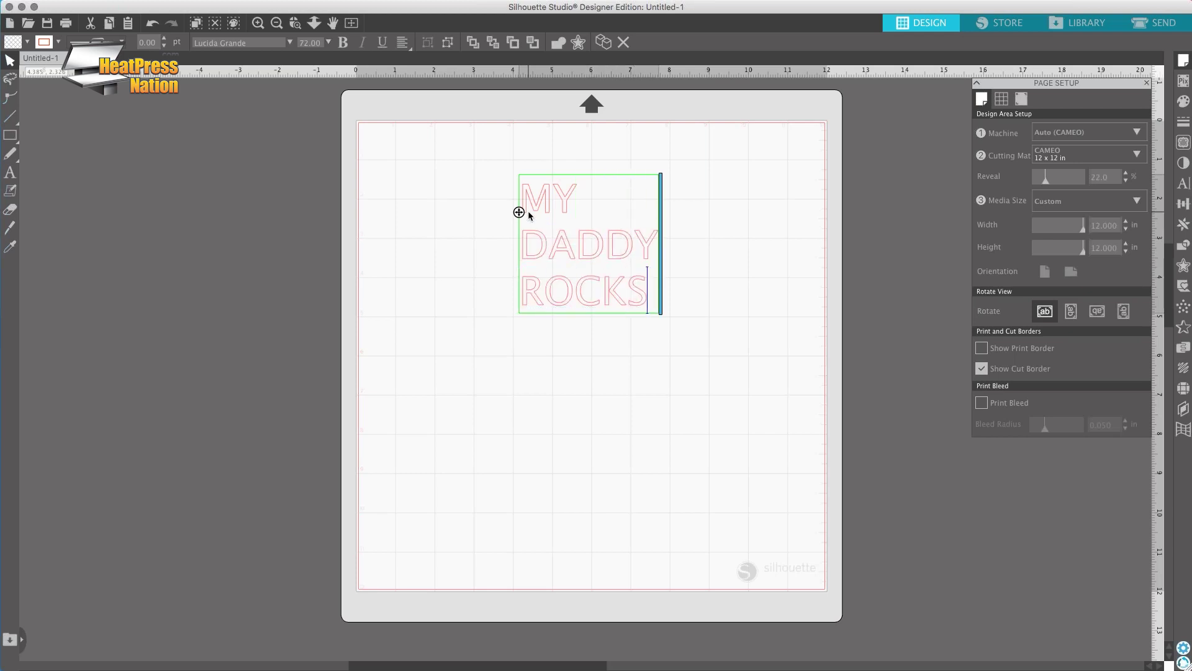
# - Center-align all three lines of the text
pyautogui.moveTo(649, 292); pyautogui.dragTo(513, 196)
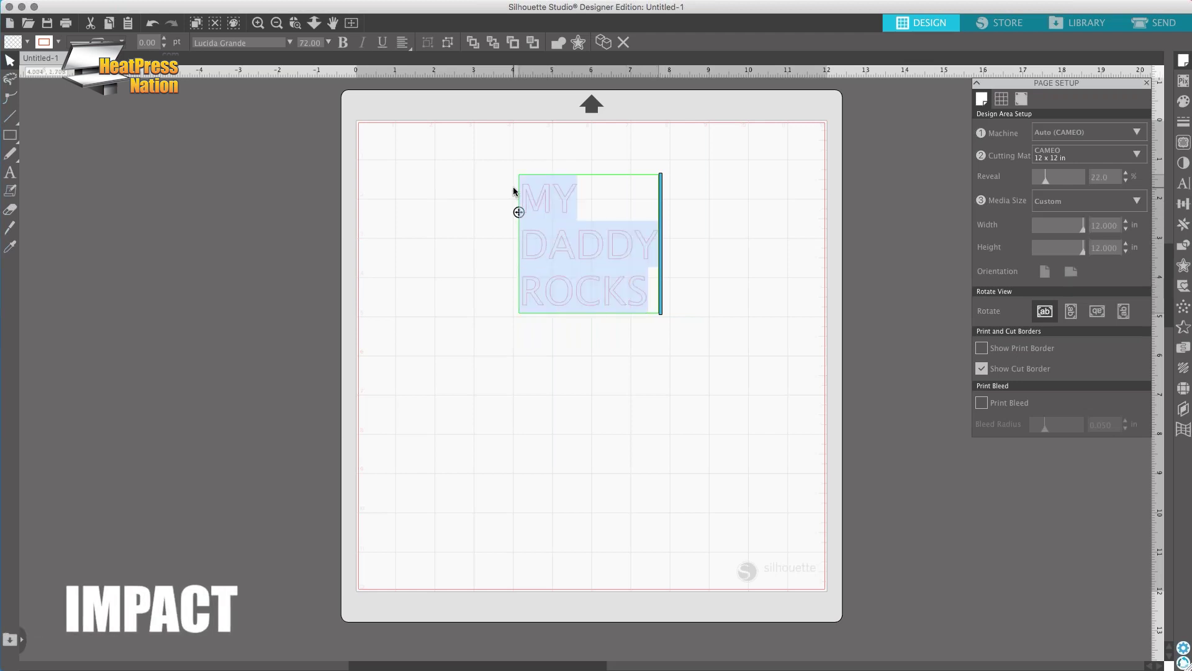
pyautogui.click(409, 46)
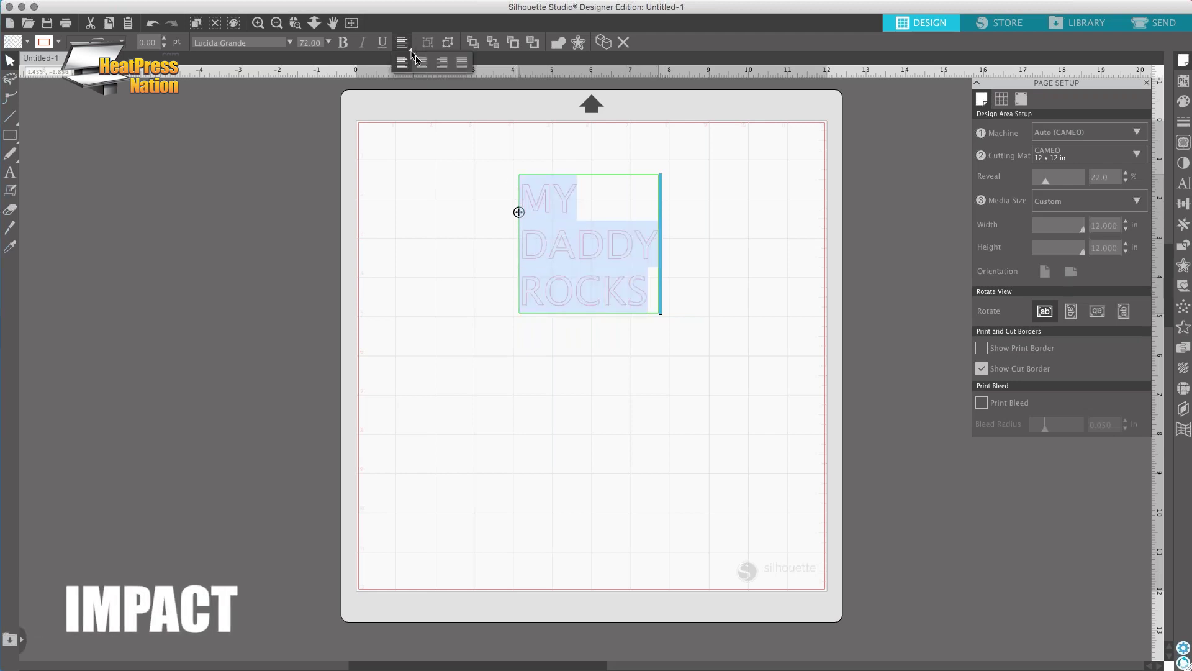
pyautogui.click(423, 62)
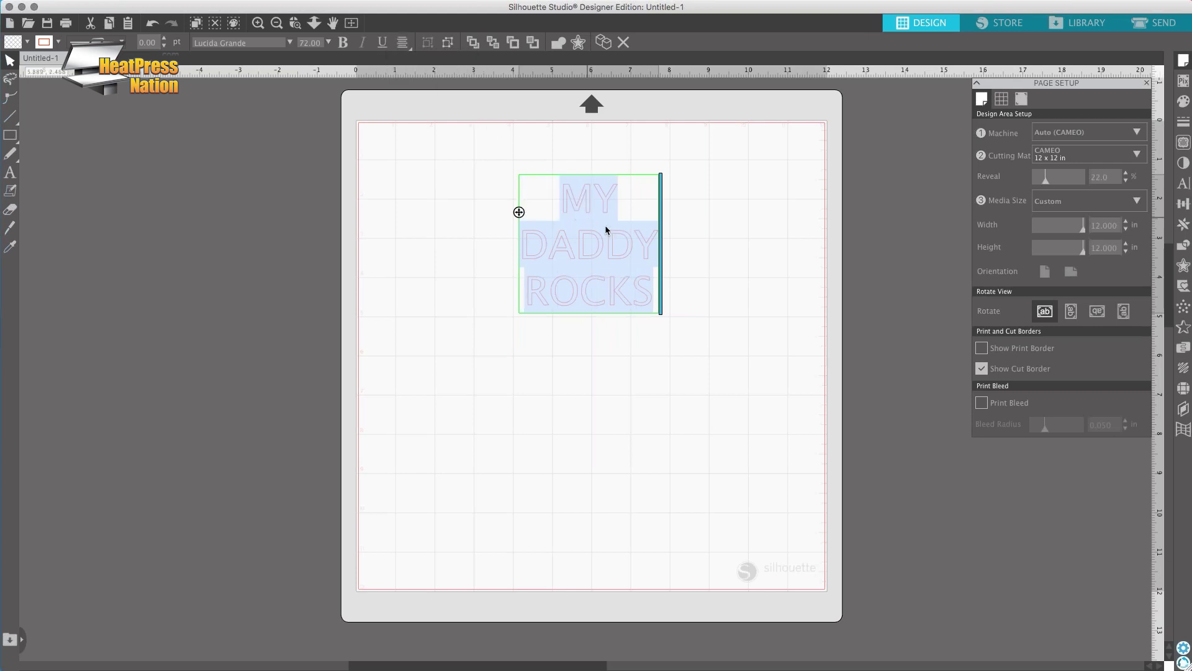
pyautogui.click(629, 253)
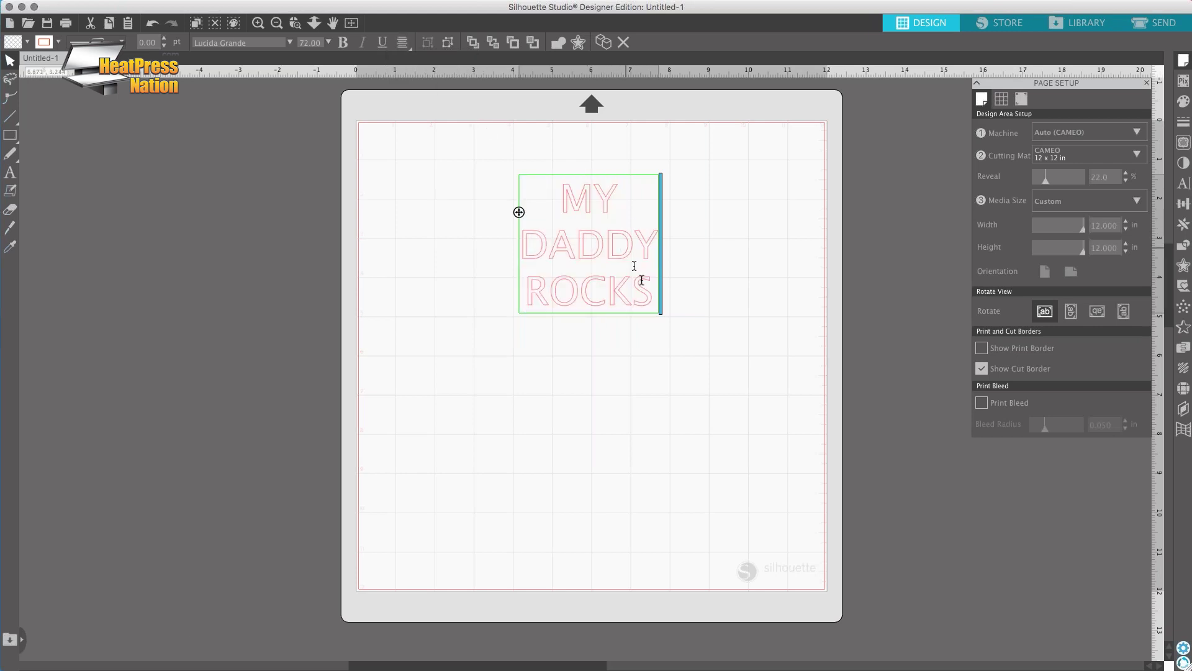
# - Change the font of the whole text to Evogria
pyautogui.moveTo(649, 292); pyautogui.dragTo(551, 192)
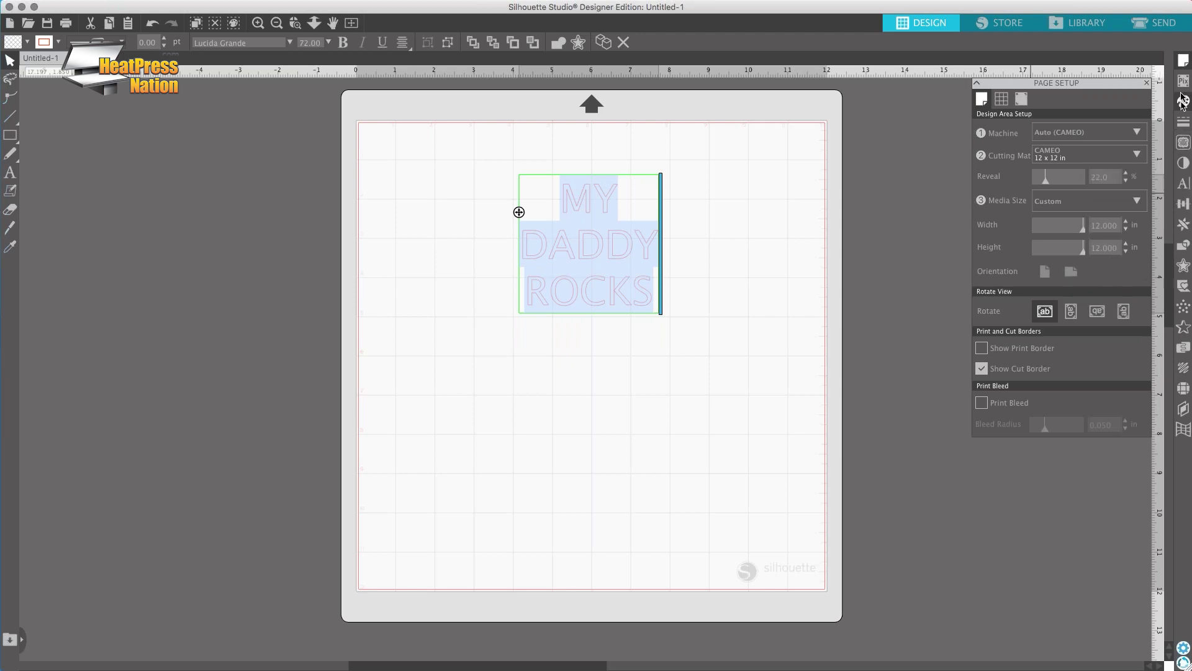
pyautogui.click(1183, 184)
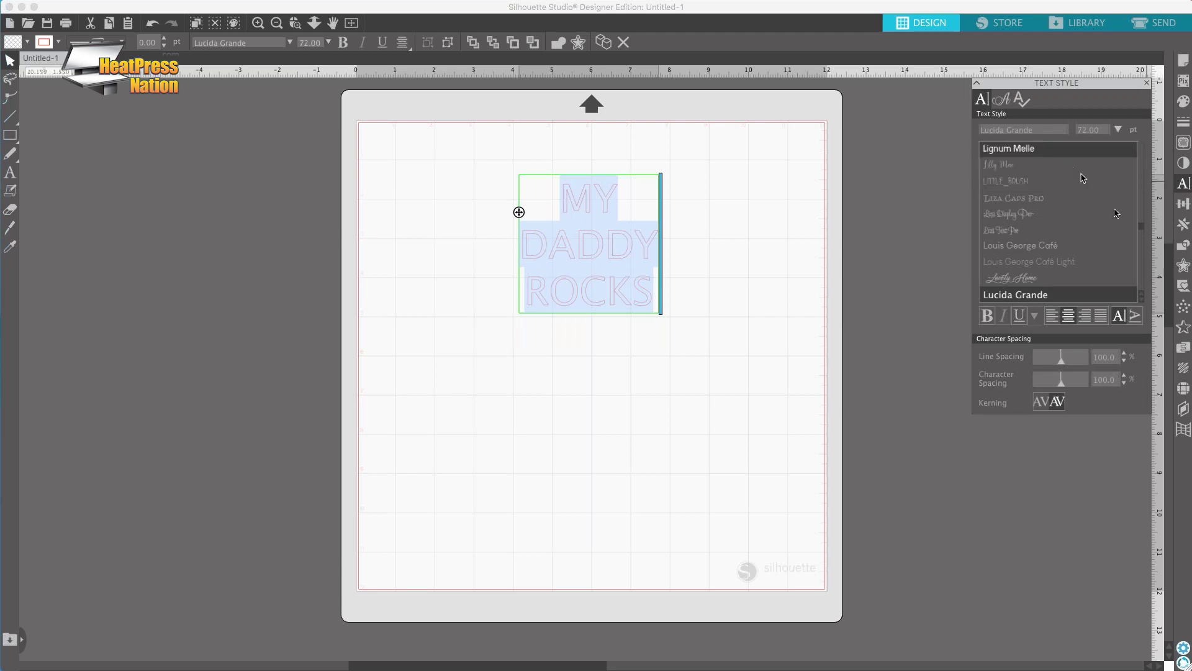
pyautogui.scroll(5, 1141, 222)
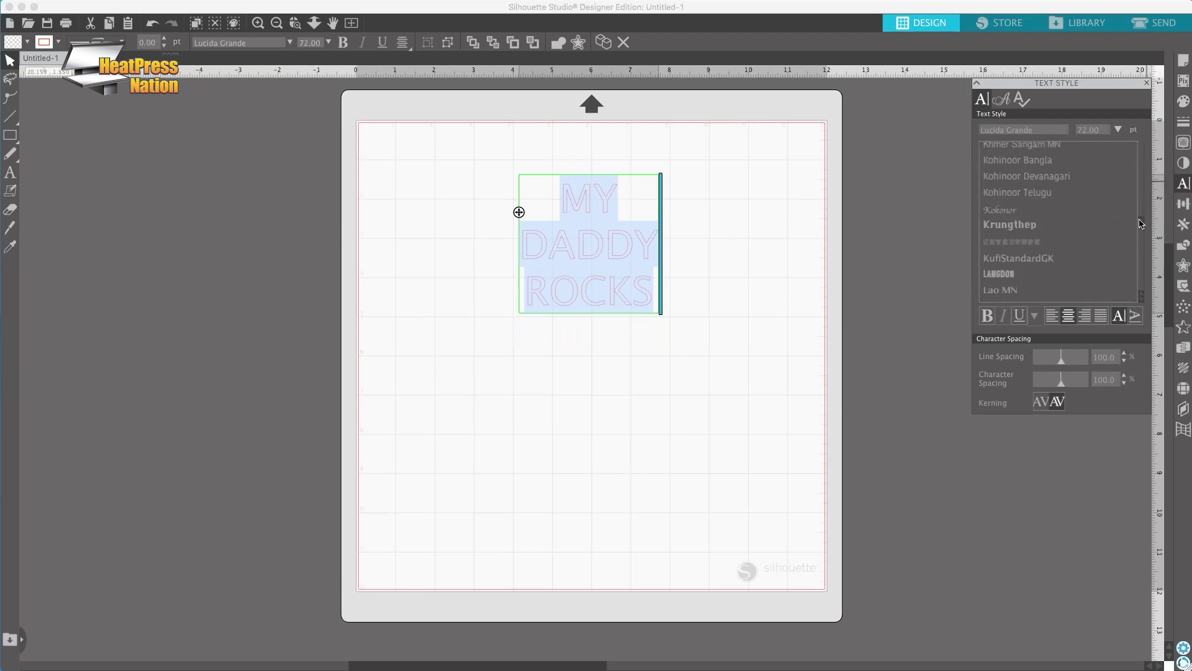
pyautogui.moveTo(1141, 222); pyautogui.dragTo(1141, 200)
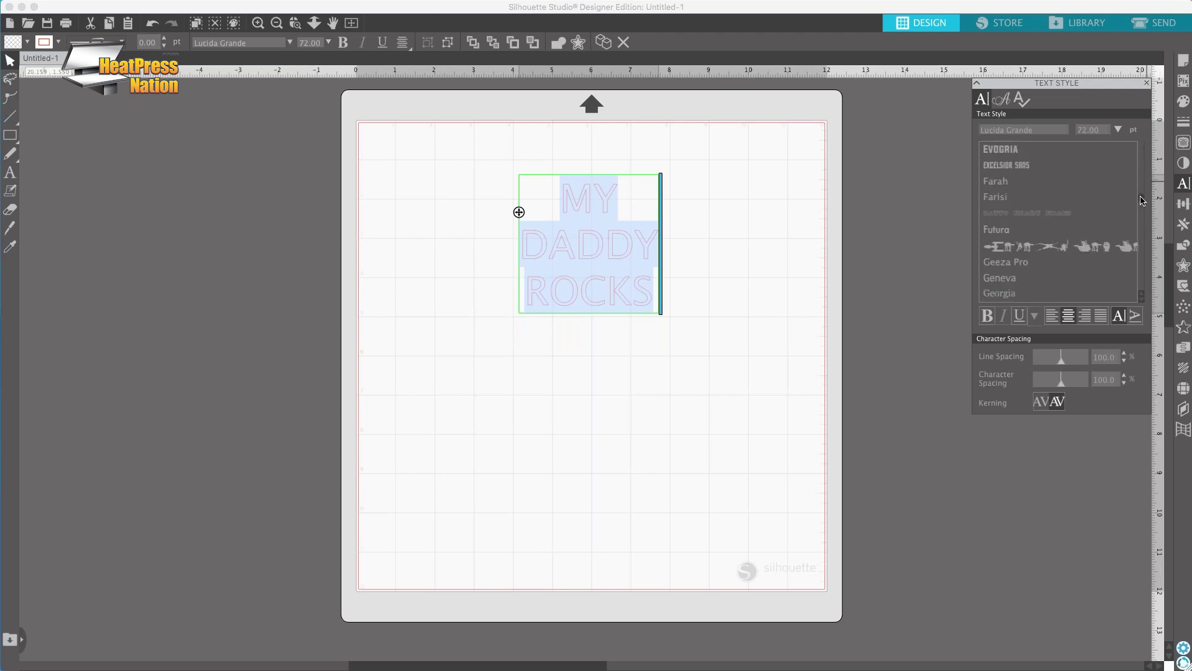
pyautogui.click(1006, 155)
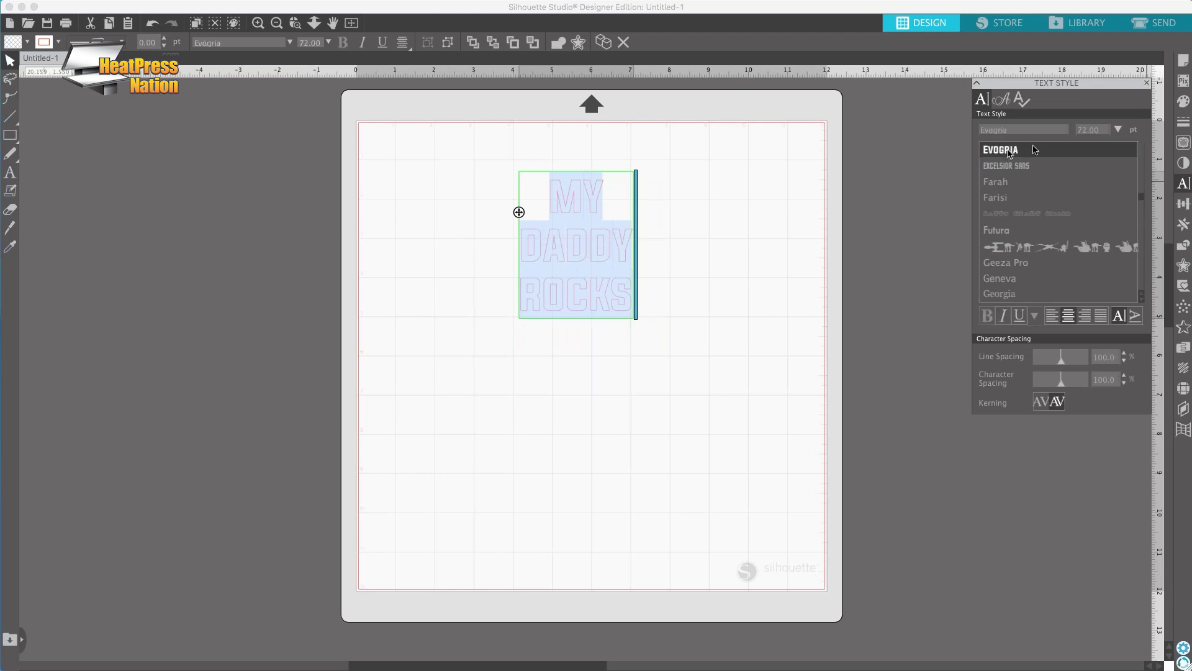
# - Set the size of the whole text to 150 pt and finish editing the text
pyautogui.click(1118, 130)
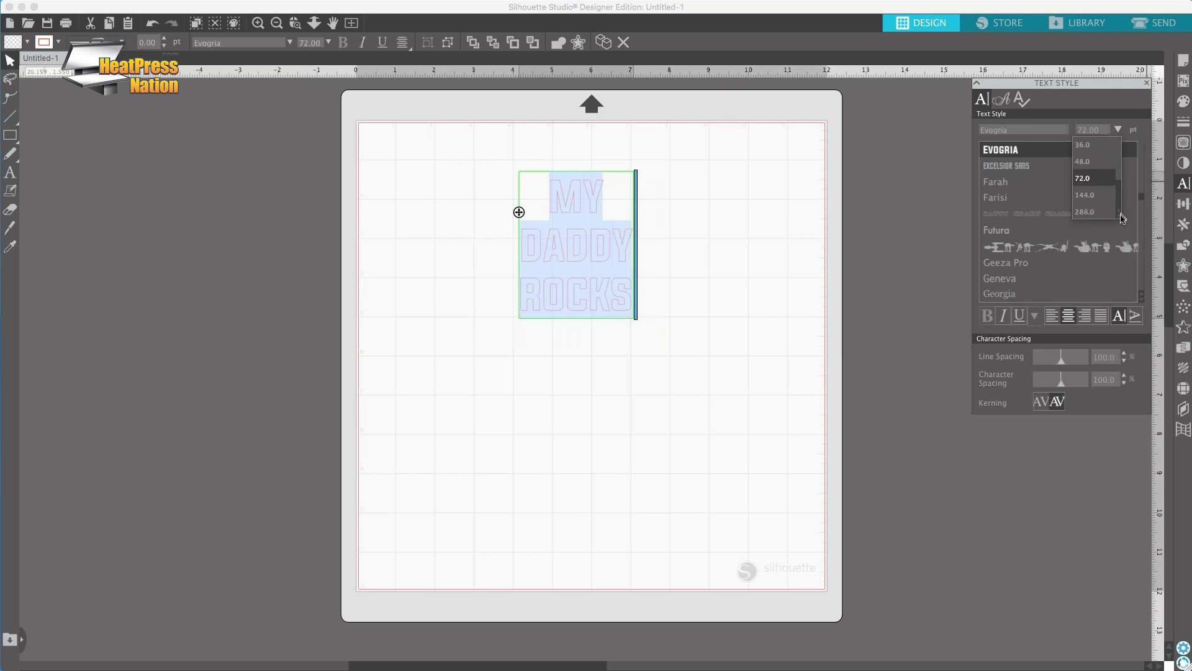
pyautogui.click(1084, 212)
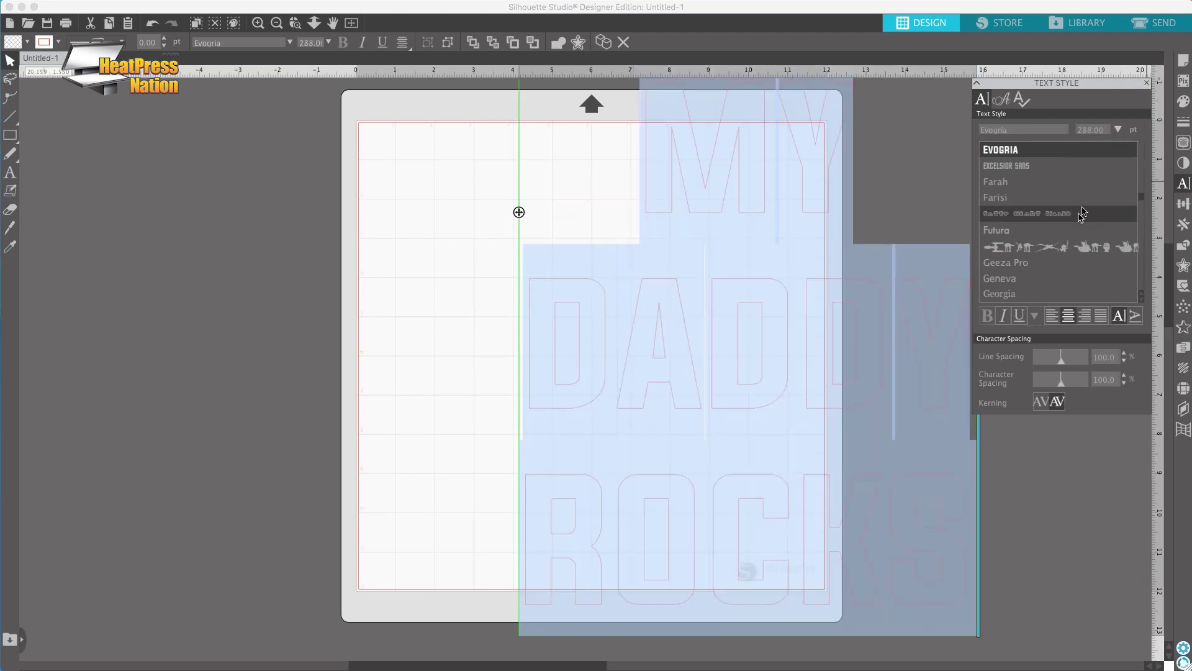
pyautogui.click(1118, 130)
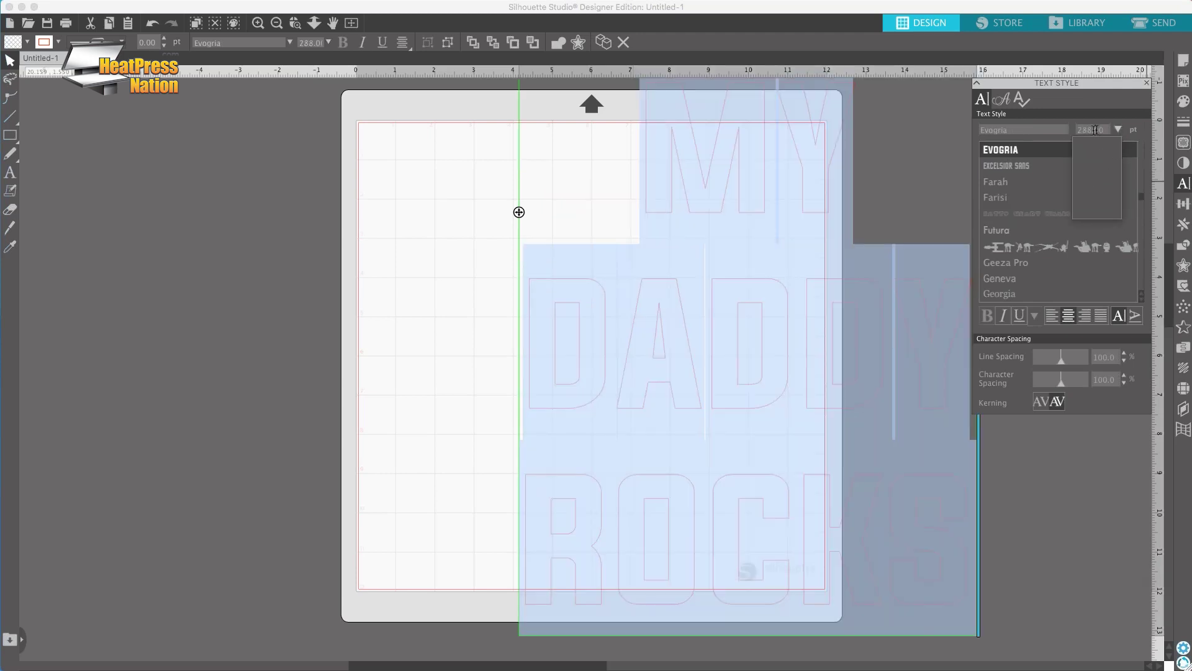
pyautogui.moveTo(1106, 129); pyautogui.dragTo(1067, 128)
pyautogui.write('150')
pyautogui.press('Return')
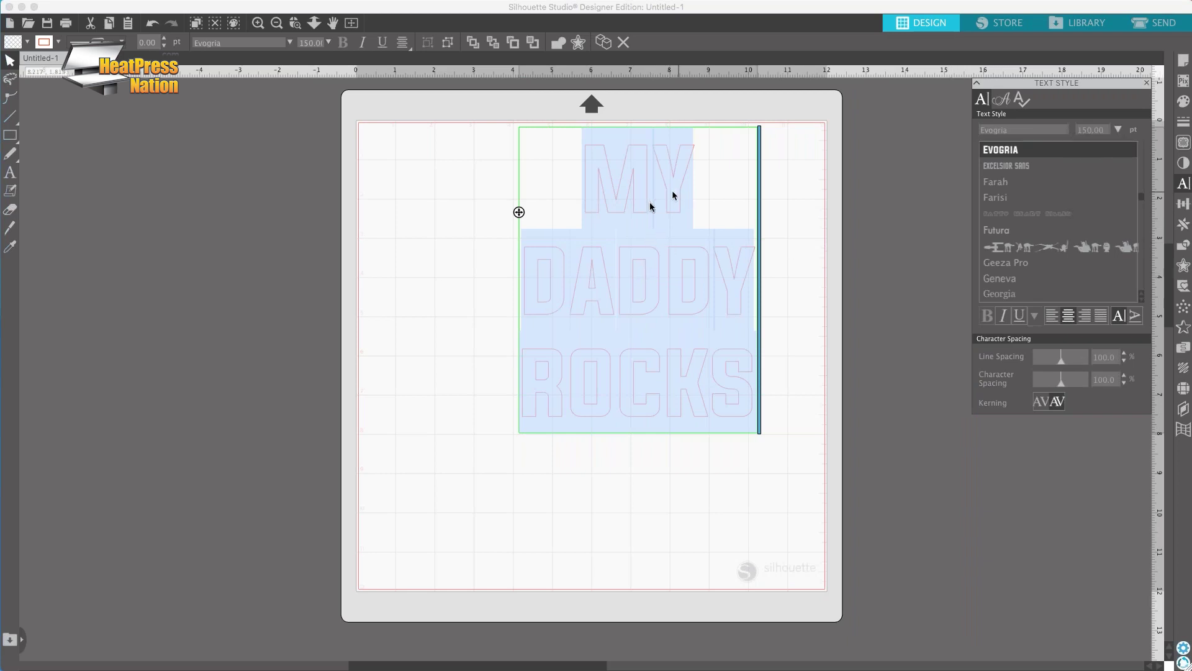
pyautogui.click(634, 243)
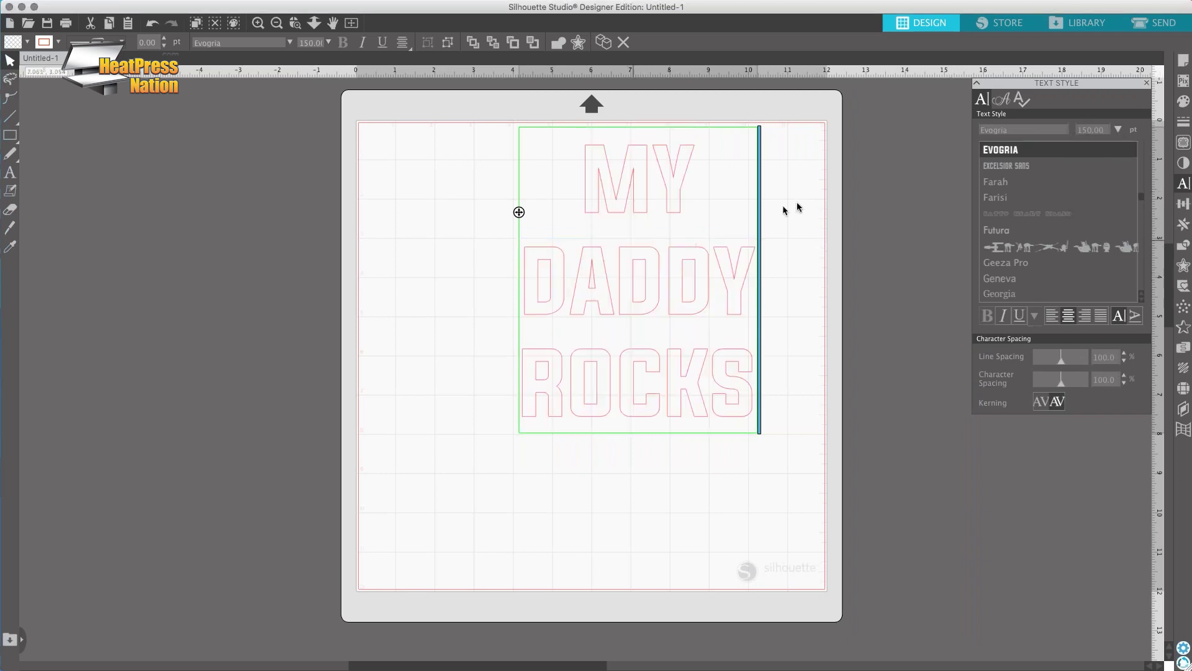
pyautogui.click(748, 196)
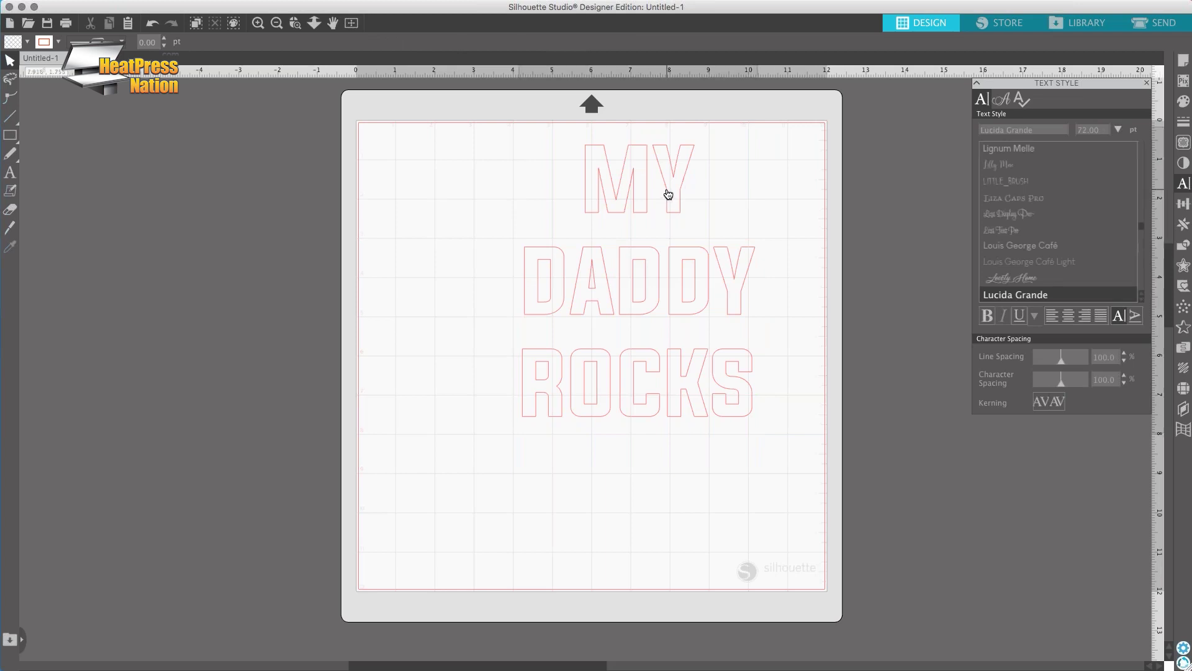
# - Fill the "MY DADDY ROCKS" text with black, keeping the text style settings open below the fill settings
pyautogui.click(665, 191)
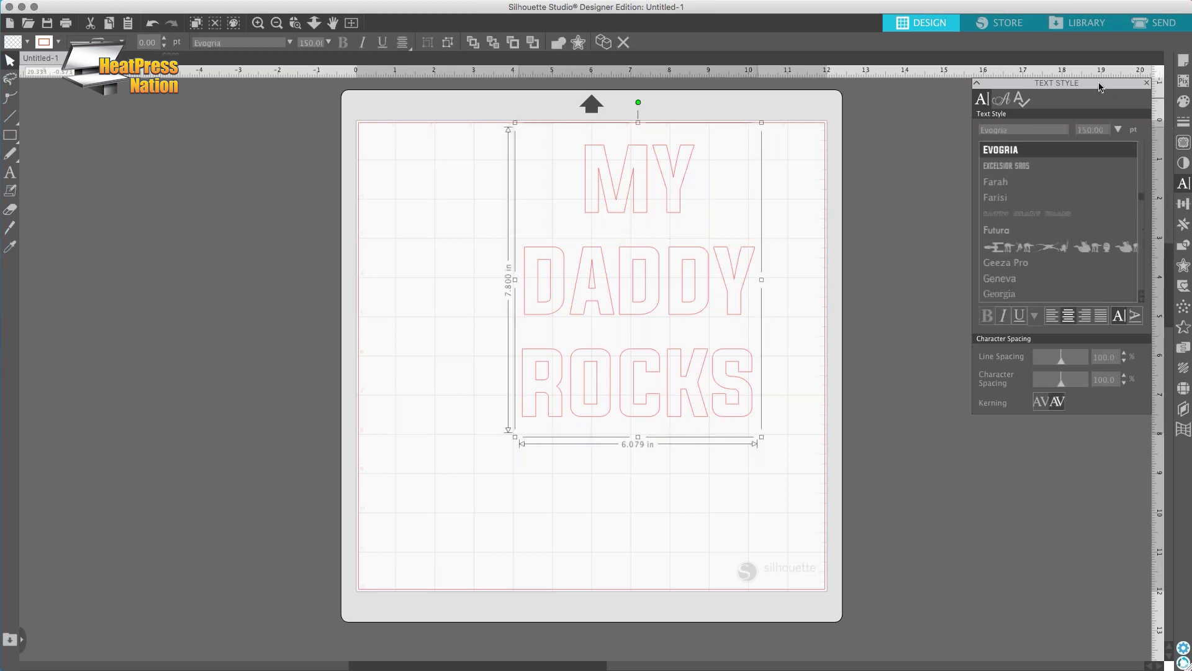
pyautogui.moveTo(1098, 100); pyautogui.dragTo(1089, 328)
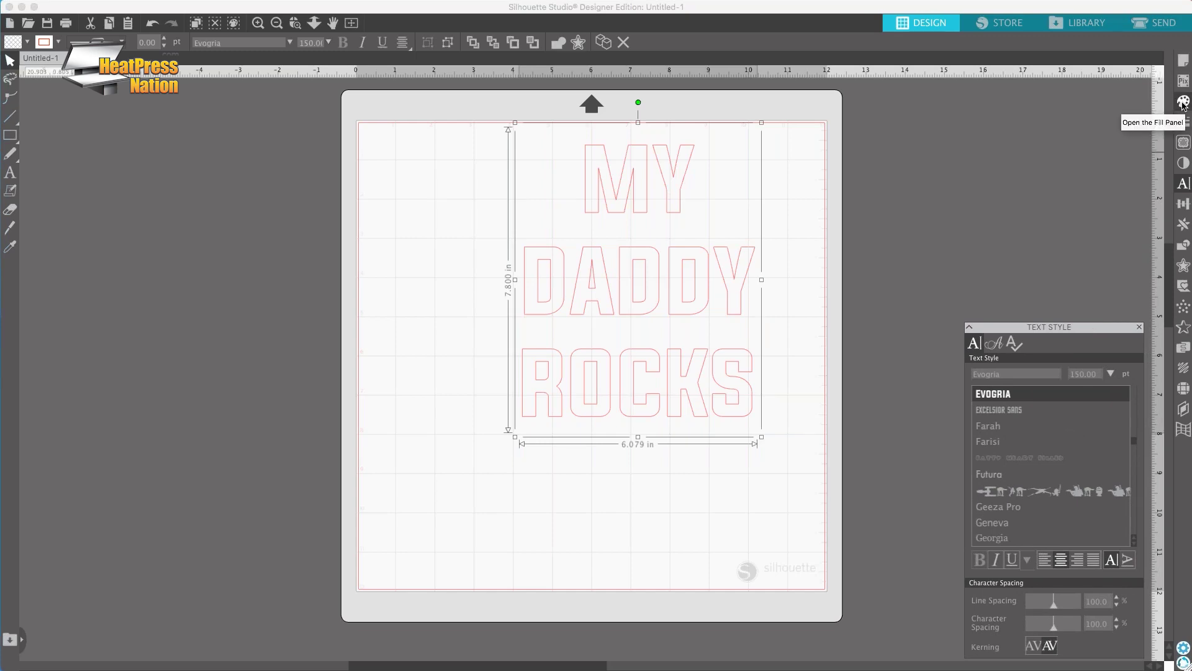
pyautogui.click(1183, 103)
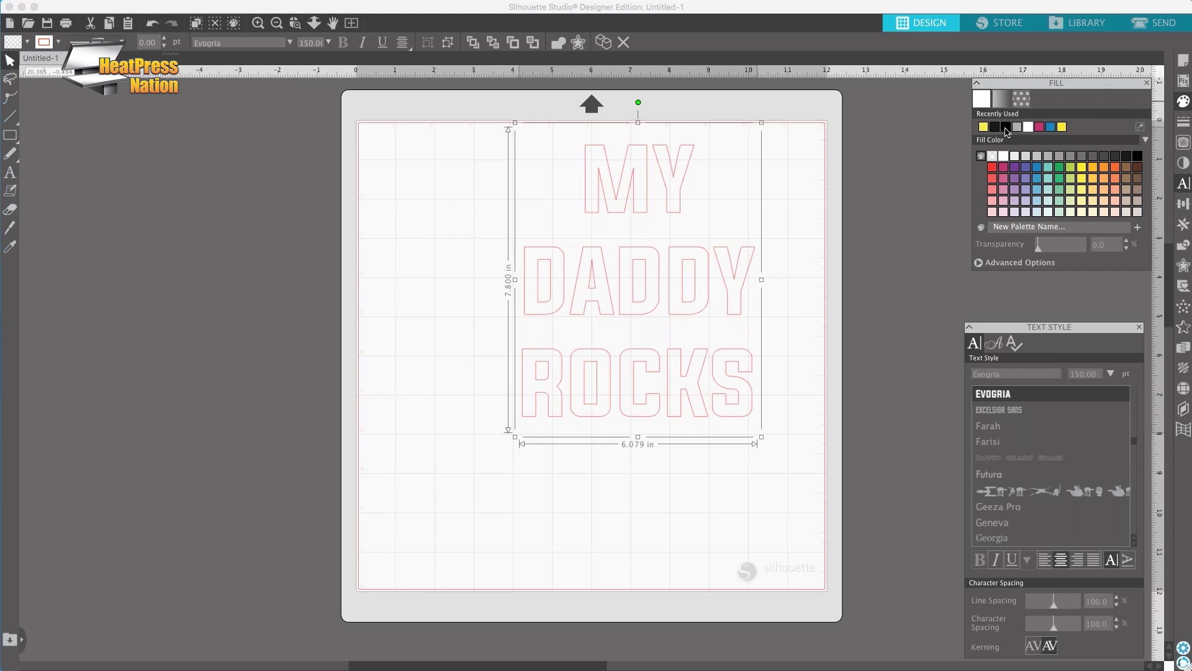
pyautogui.click(1006, 127)
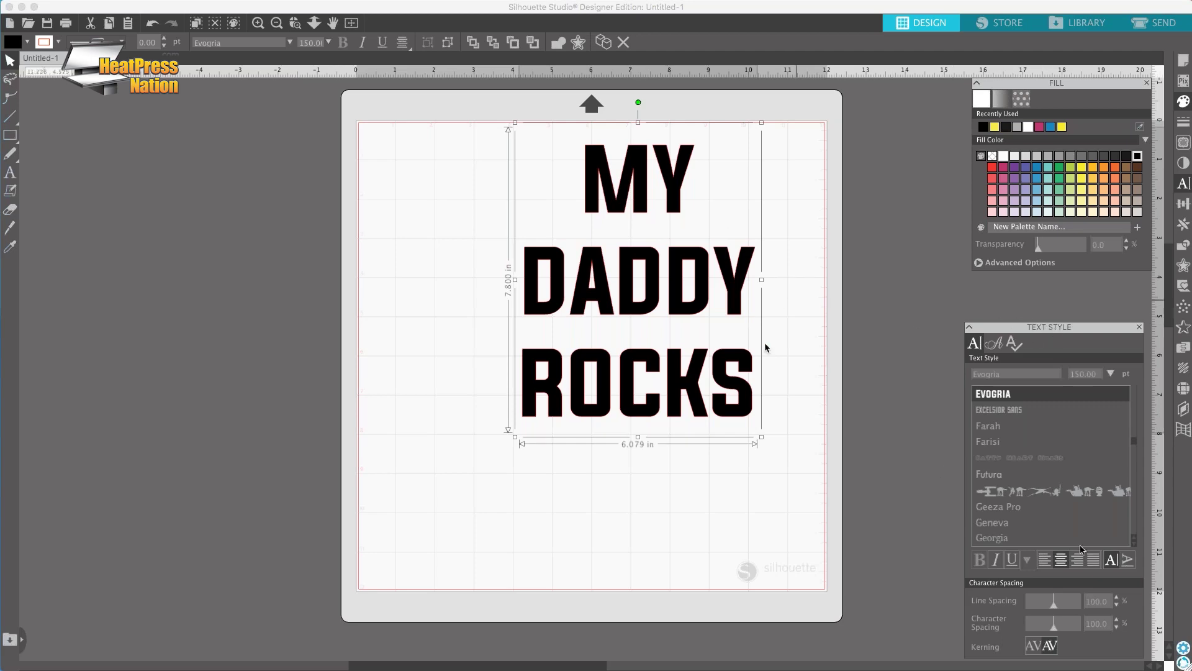
# - Tighten the line spacing of the text to 68%
pyautogui.click(1116, 606)
pyautogui.click(1116, 606)
pyautogui.click(1116, 605)
pyautogui.click(1117, 606)
pyautogui.click(1117, 606)
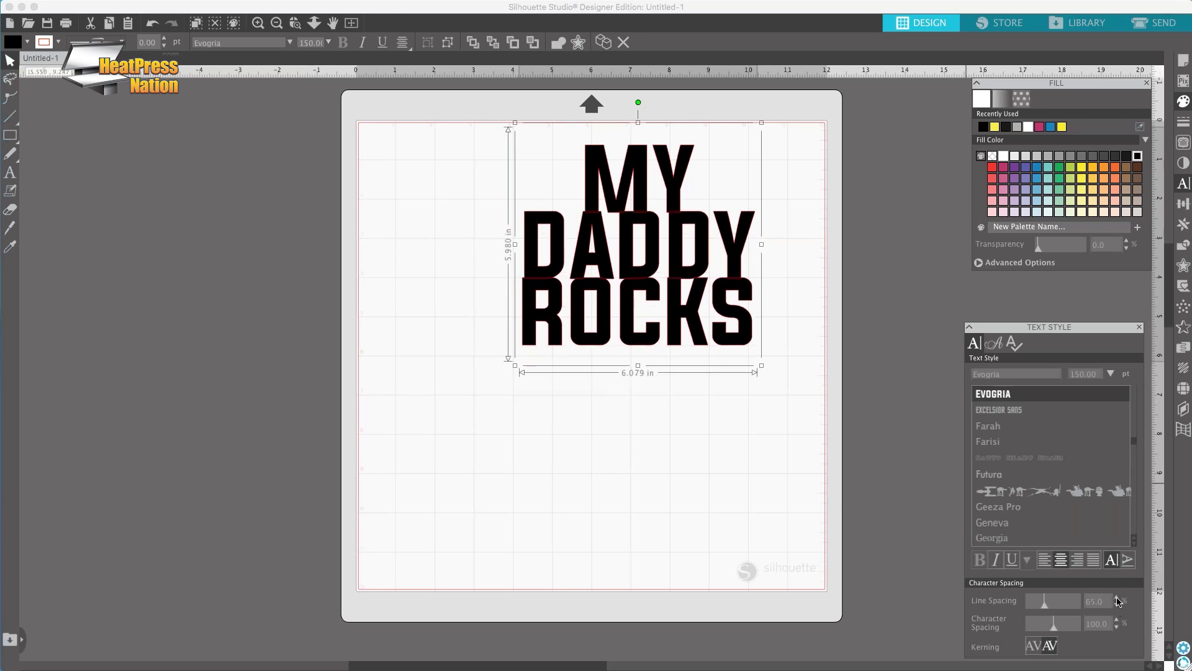
pyautogui.click(1118, 599)
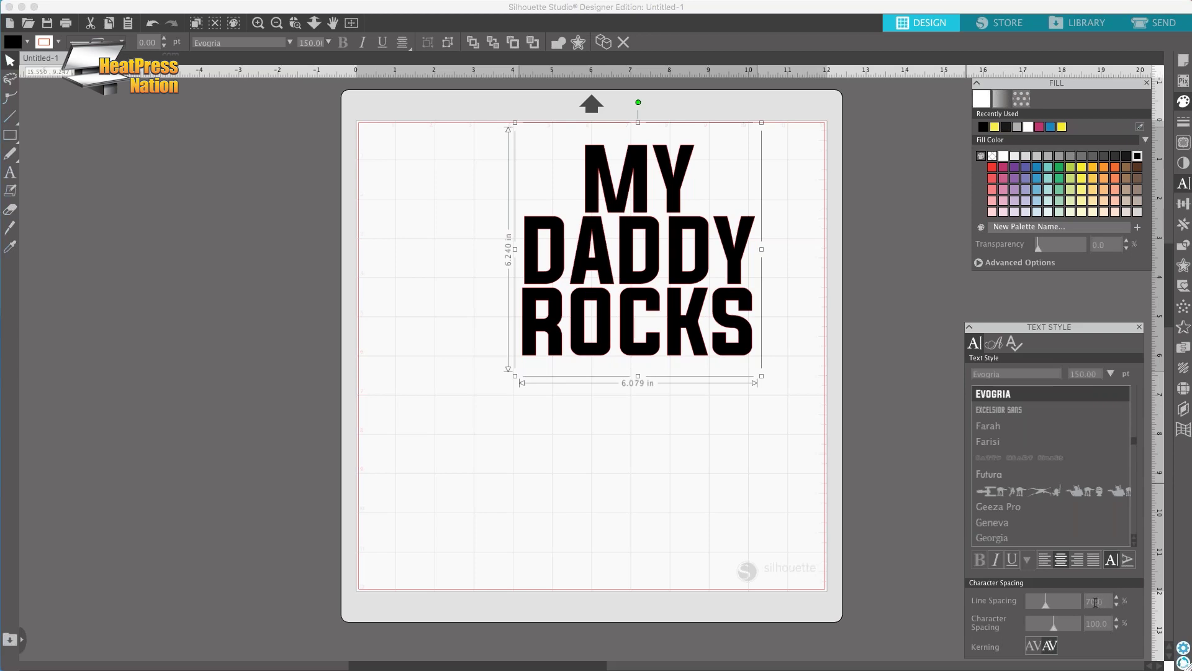
pyautogui.moveTo(1096, 601); pyautogui.dragTo(1080, 602)
pyautogui.write('68')
pyautogui.press('Return')
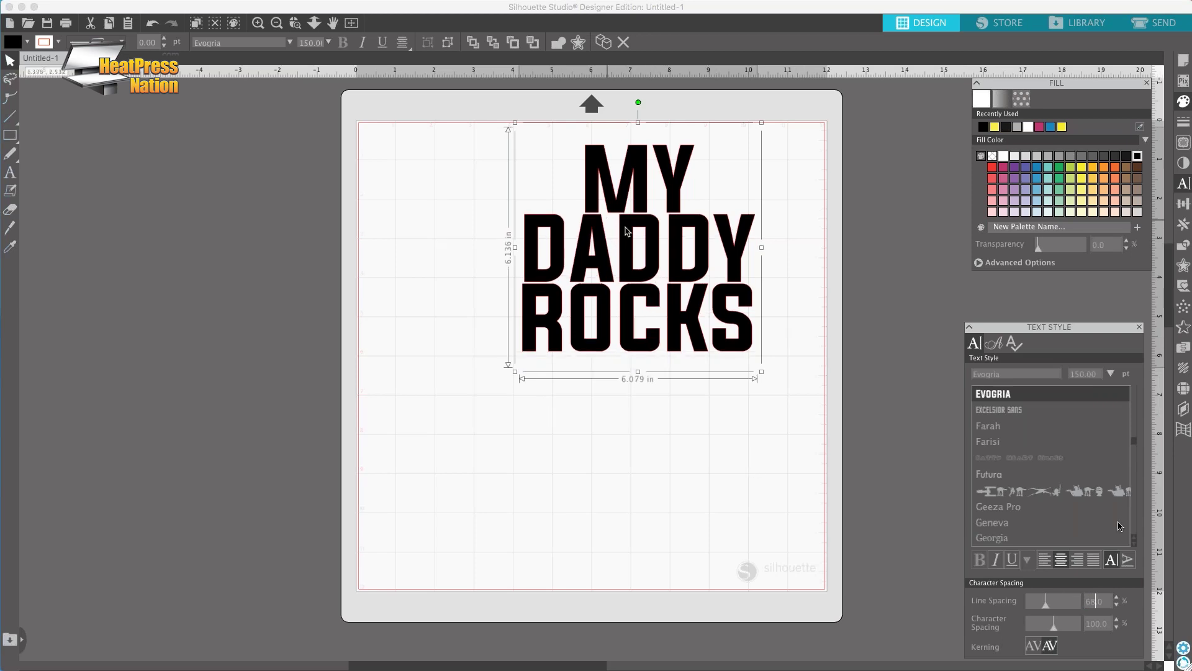
# - Reduce the character spacing of the text to 85%
pyautogui.click(1117, 627)
pyautogui.click(1117, 628)
pyautogui.click(1117, 627)
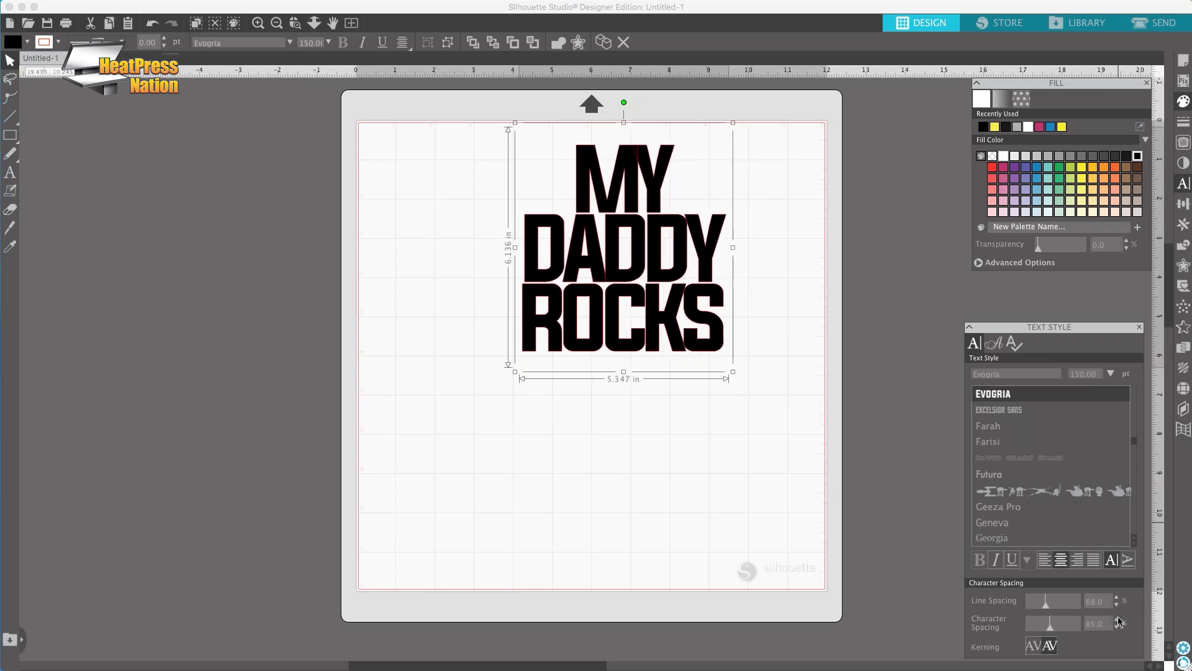
# - Widen the character spacing of the text to 130%
pyautogui.click(1117, 620)
pyautogui.click(1117, 620)
pyautogui.click(1117, 620)
pyautogui.click(1117, 619)
pyautogui.click(1117, 619)
pyautogui.click(1117, 620)
pyautogui.click(1117, 619)
pyautogui.click(1117, 620)
pyautogui.click(1117, 620)
pyautogui.click(1117, 619)
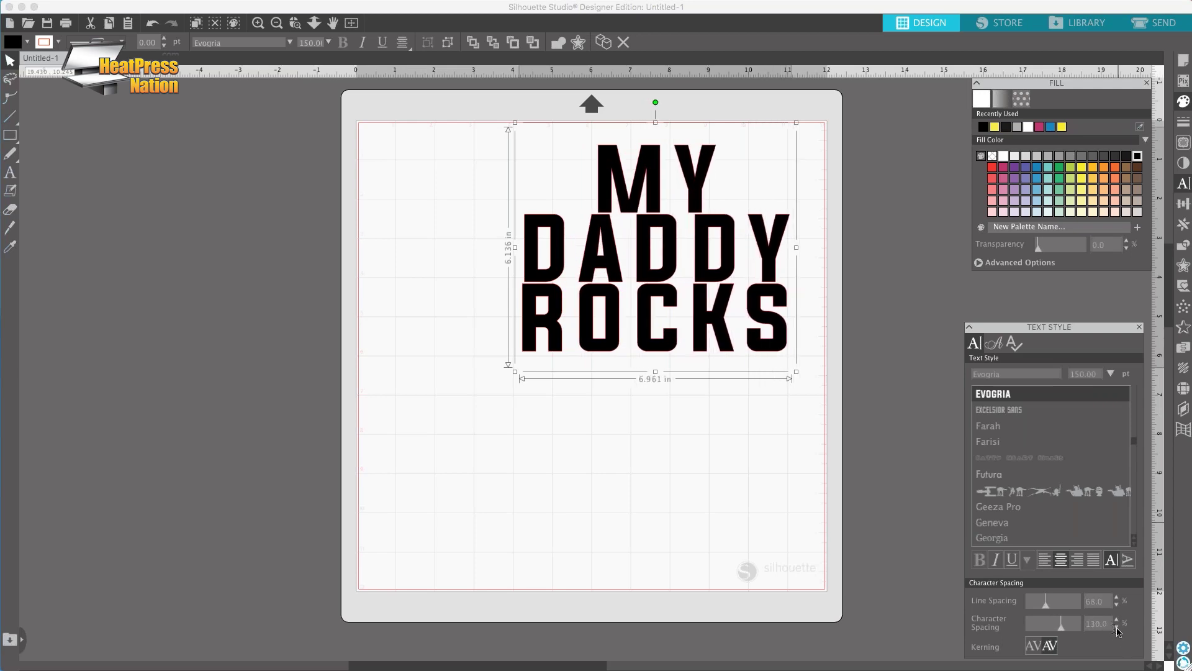
# - Return the character spacing of the text to 100%
pyautogui.click(1117, 628)
pyautogui.click(1116, 627)
pyautogui.click(1117, 627)
pyautogui.click(1116, 627)
pyautogui.click(1116, 627)
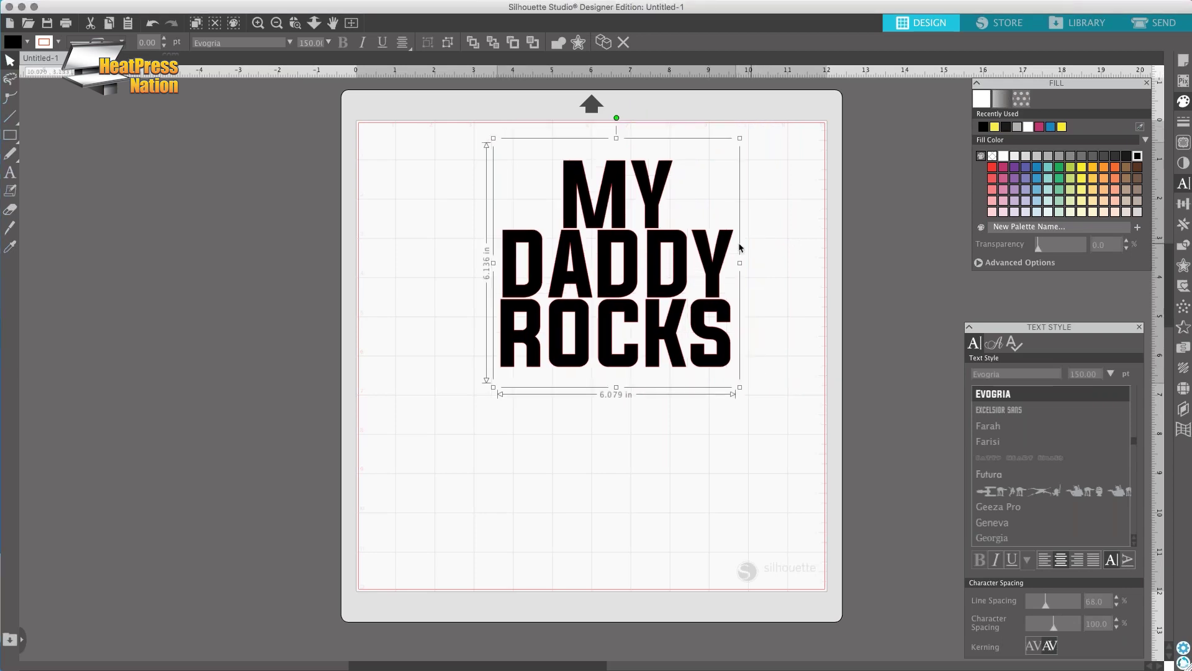
# - Move the text block to about the horizontal middle of the mat's upper half
pyautogui.moveTo(665, 242); pyautogui.dragTo(607, 262)
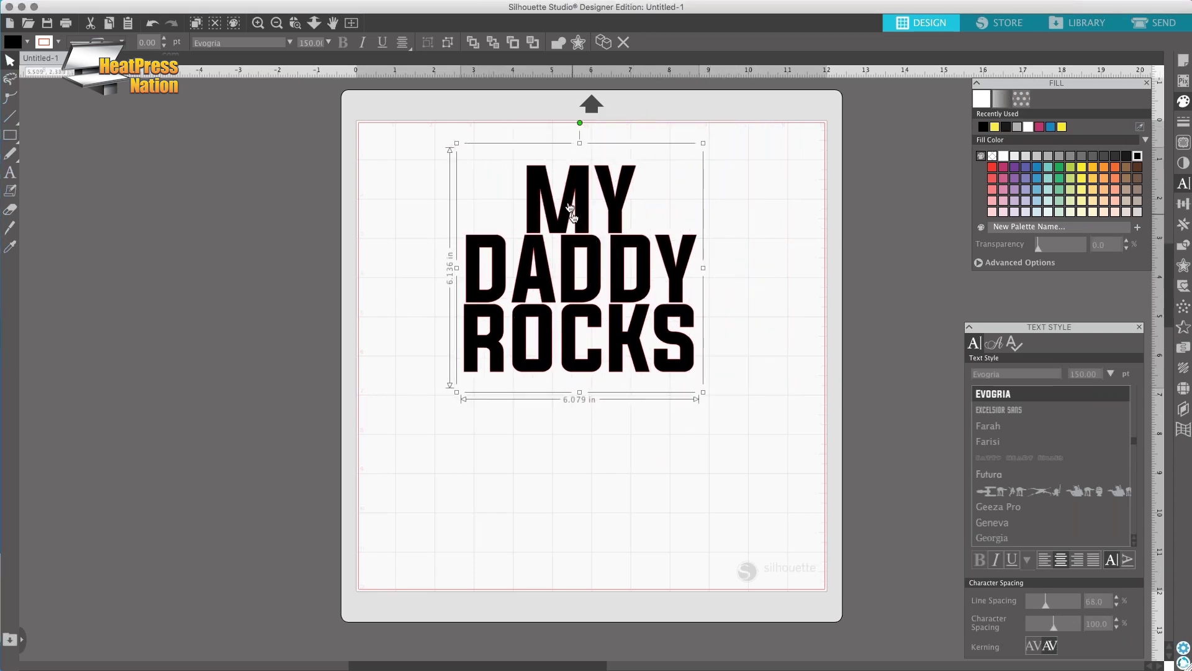
pyautogui.rightClick(578, 179)
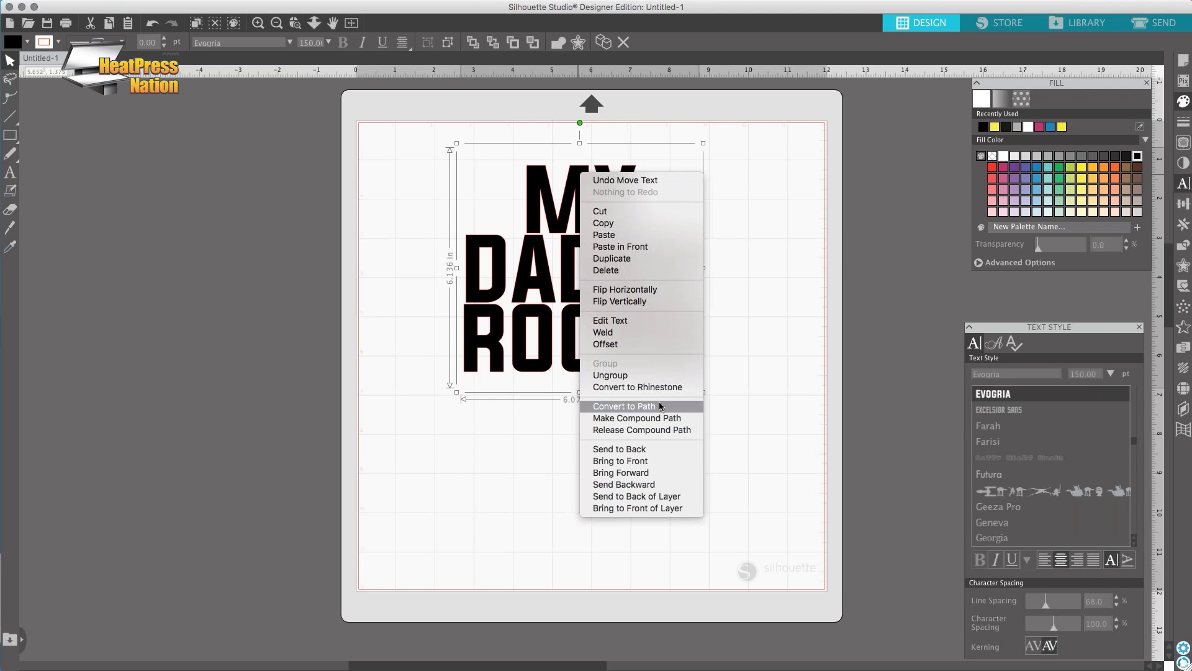
pyautogui.click(407, 268)
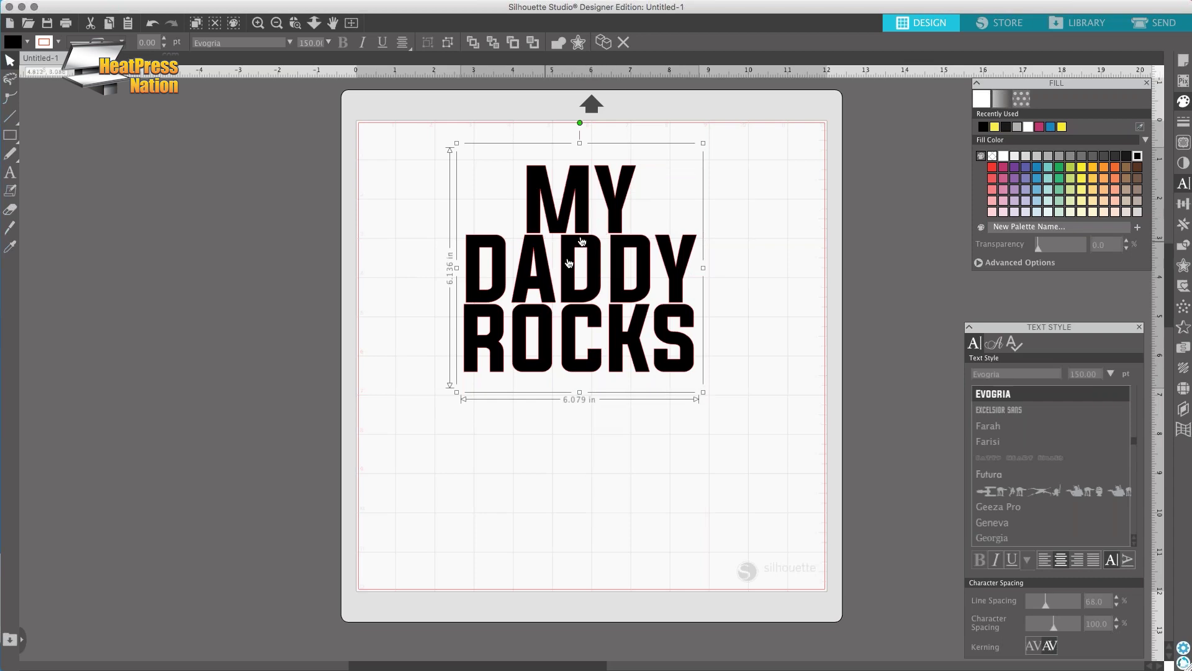
# - Convert the MY DADDY ROCKS text to paths and ungroup it into separate letters
pyautogui.rightClick(619, 246)
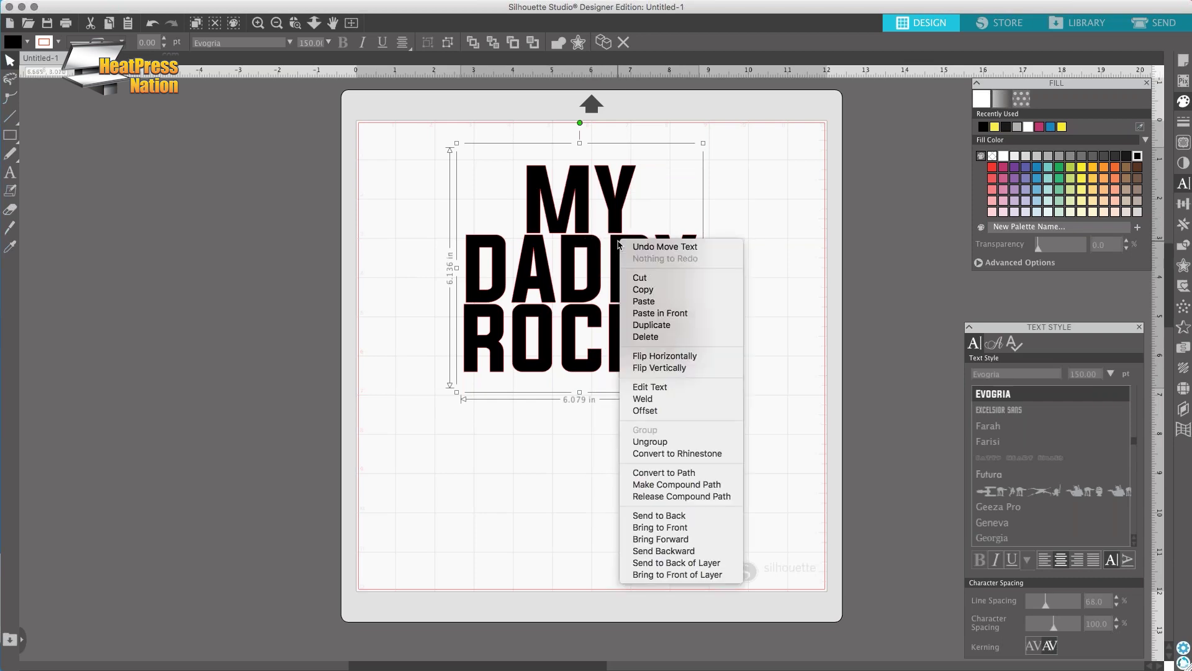
pyautogui.click(664, 473)
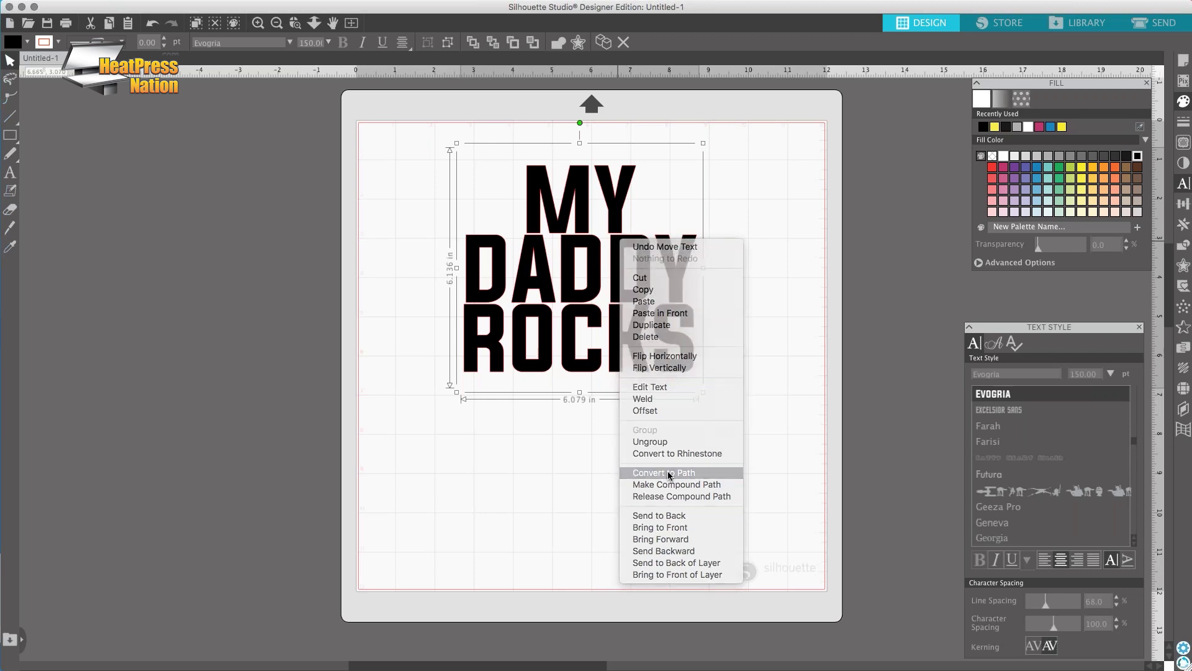
pyautogui.rightClick(594, 249)
pyautogui.click(629, 441)
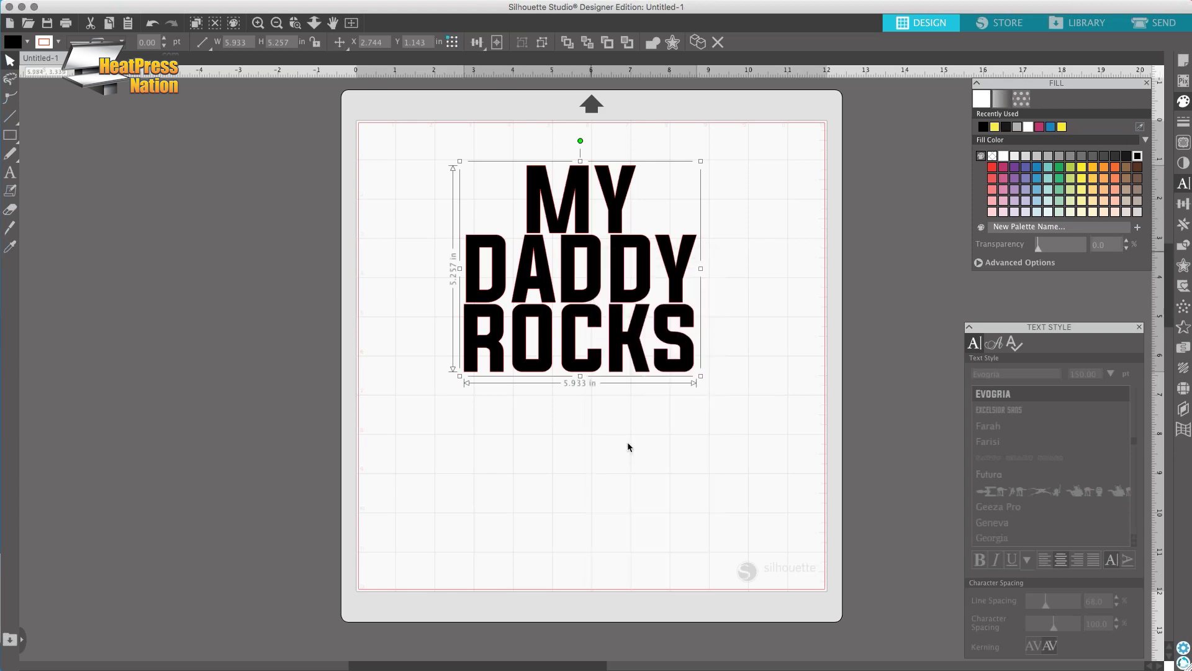
# - Try moving the letter Y of MY on its own to the mat's upper-right corner and undo the move
pyautogui.click(632, 200)
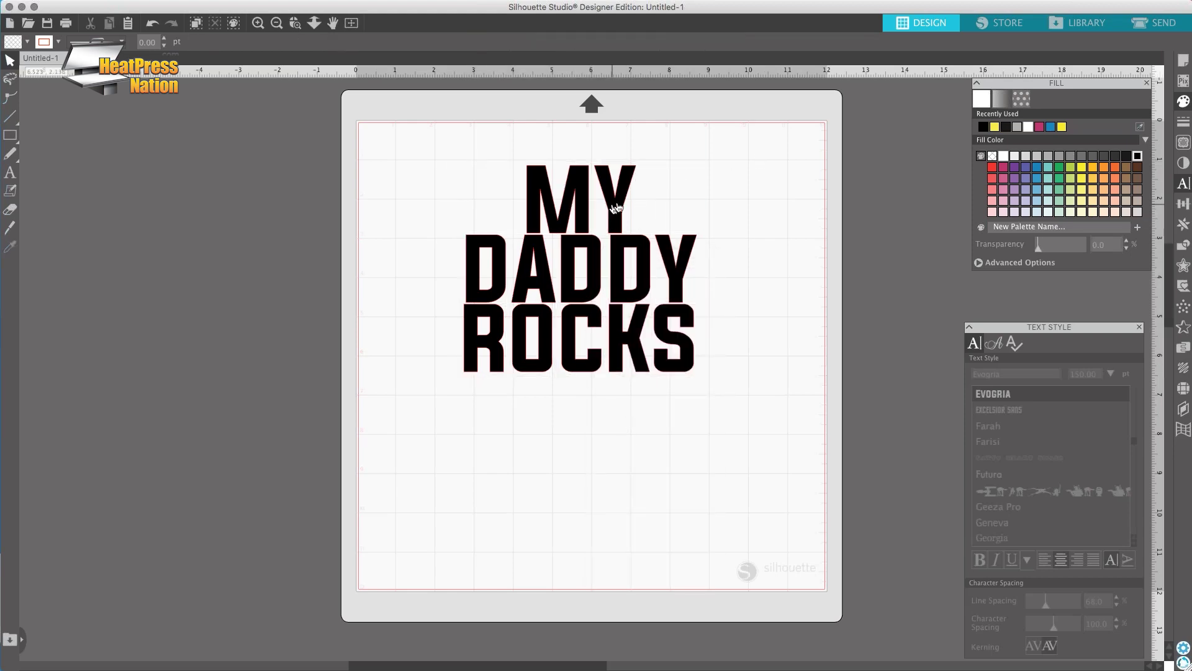
pyautogui.moveTo(609, 210); pyautogui.dragTo(753, 187)
pyautogui.click(741, 226)
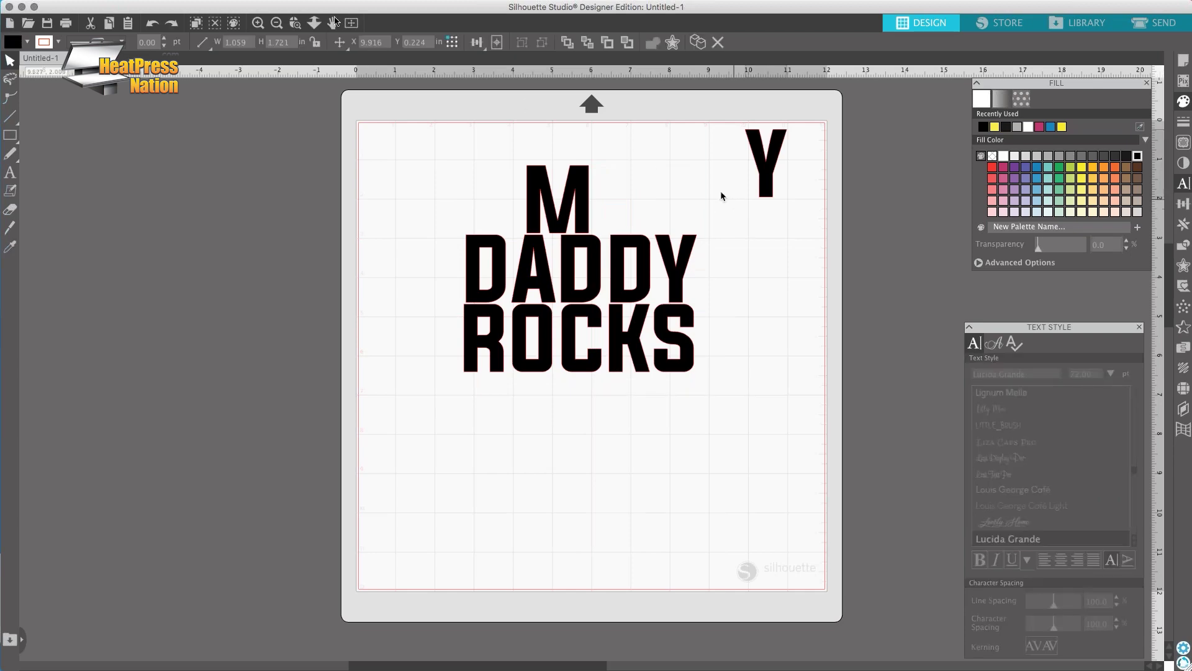
pyautogui.click(476, 43)
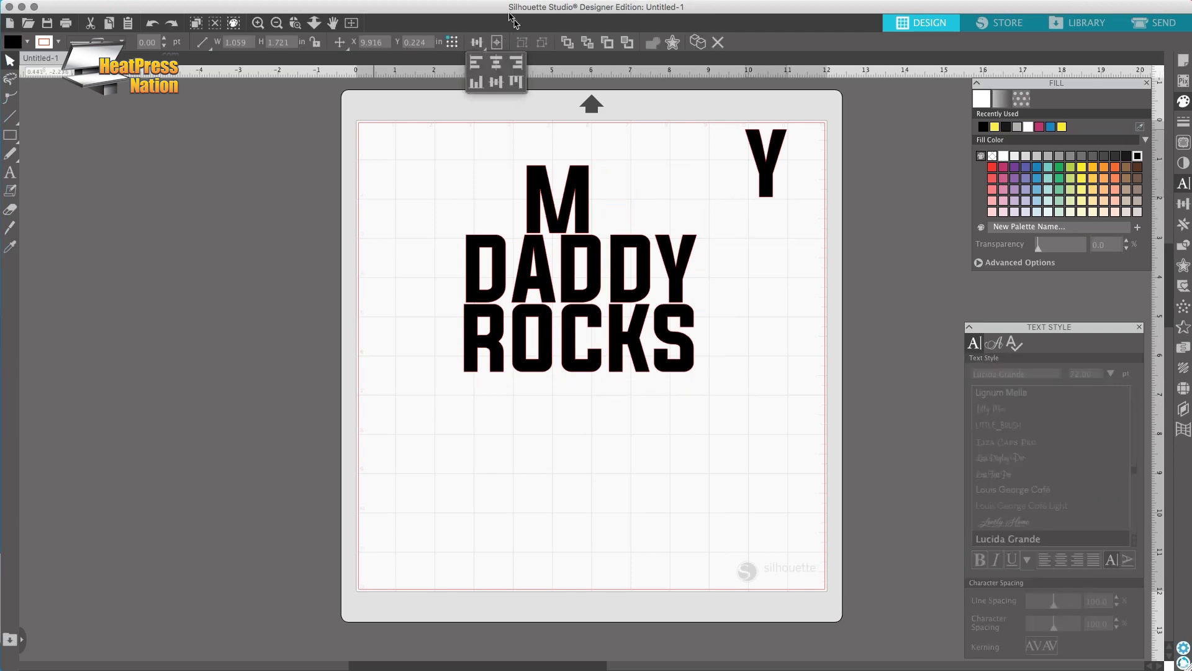
pyautogui.click(152, 23)
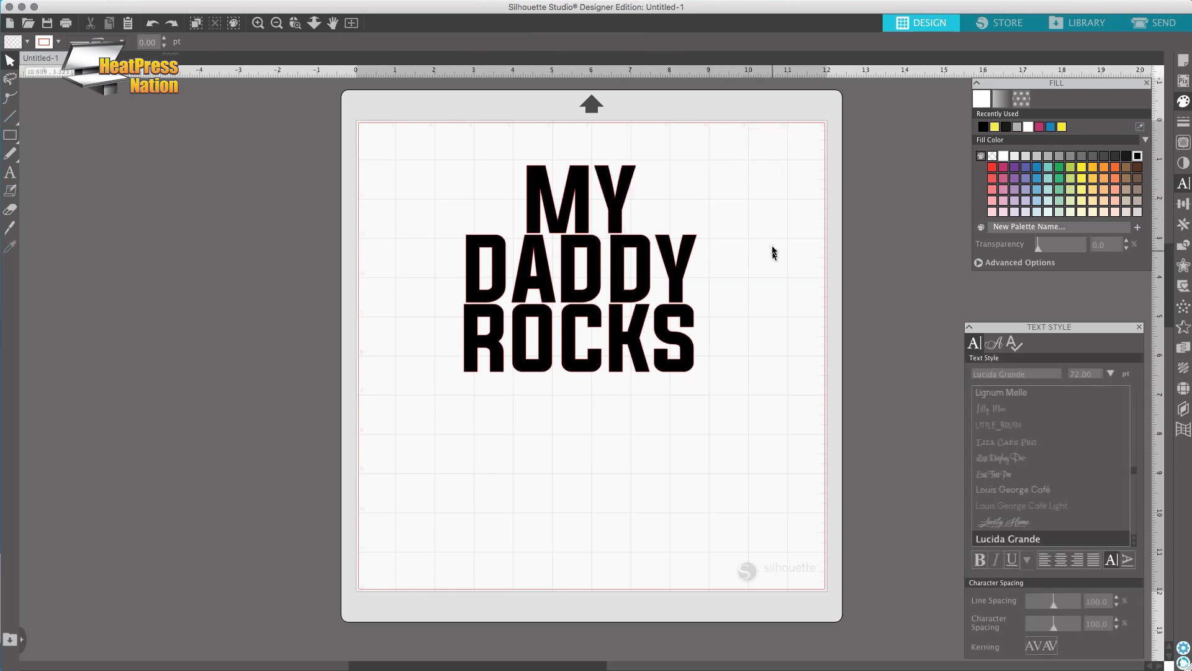
# - Select all the letters on the mat, make them one compound path and deselect it
pyautogui.moveTo(756, 153); pyautogui.dragTo(410, 383)
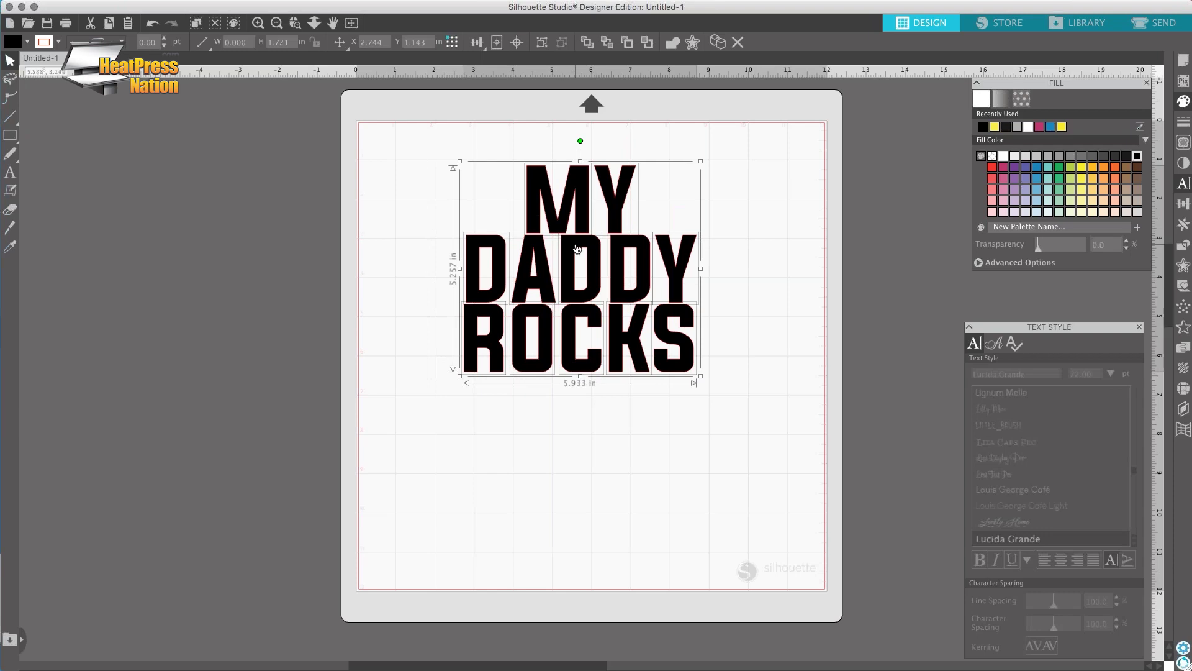
pyautogui.rightClick(576, 249)
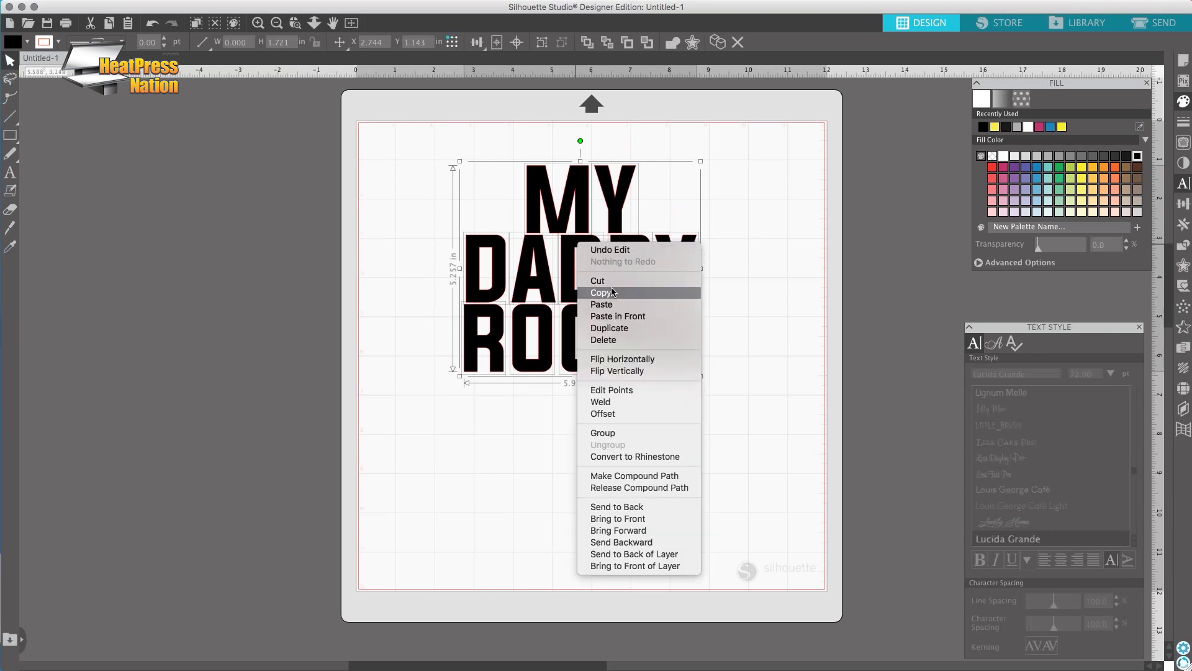
pyautogui.click(638, 477)
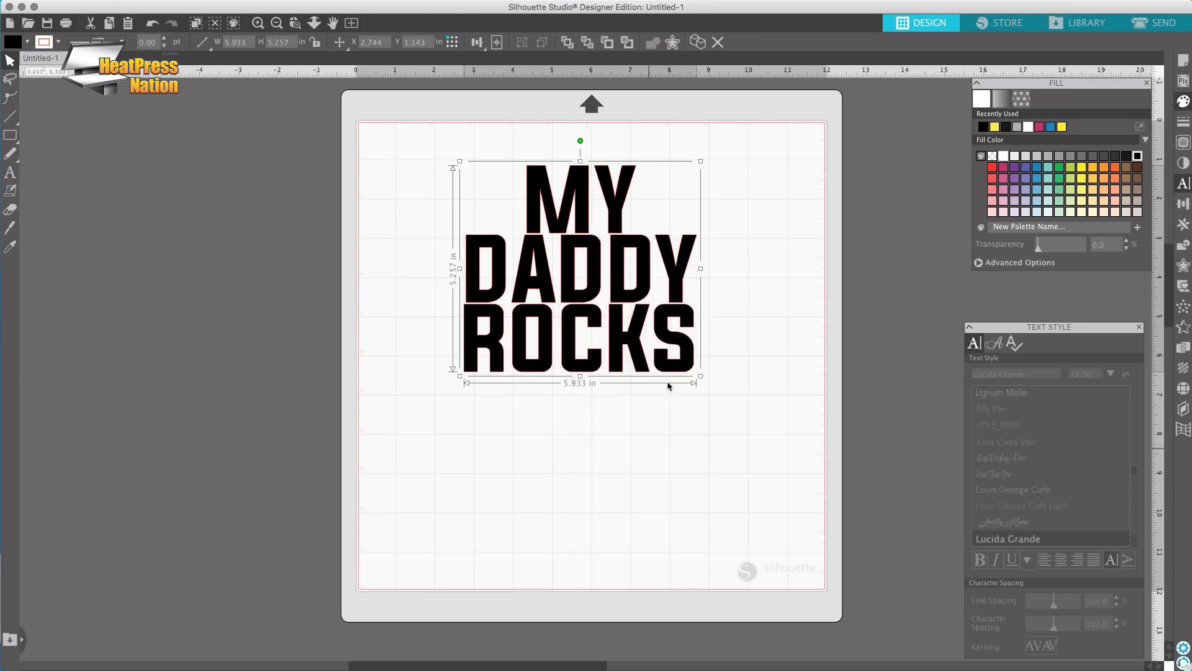
pyautogui.click(766, 186)
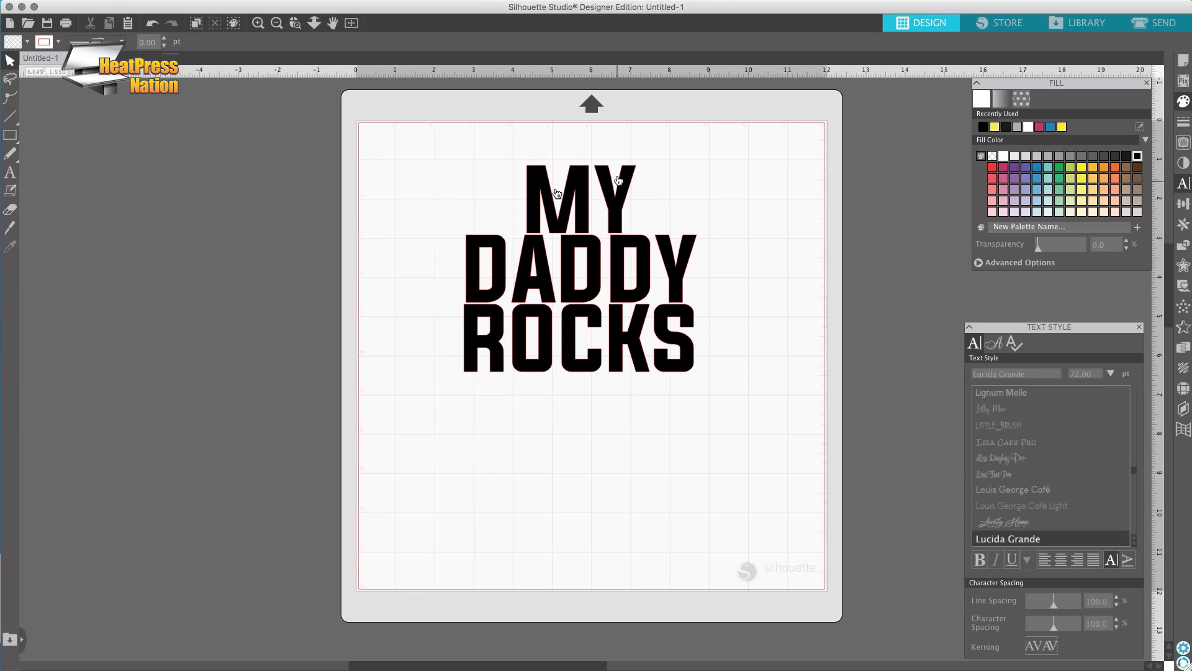
pyautogui.rightClick(618, 206)
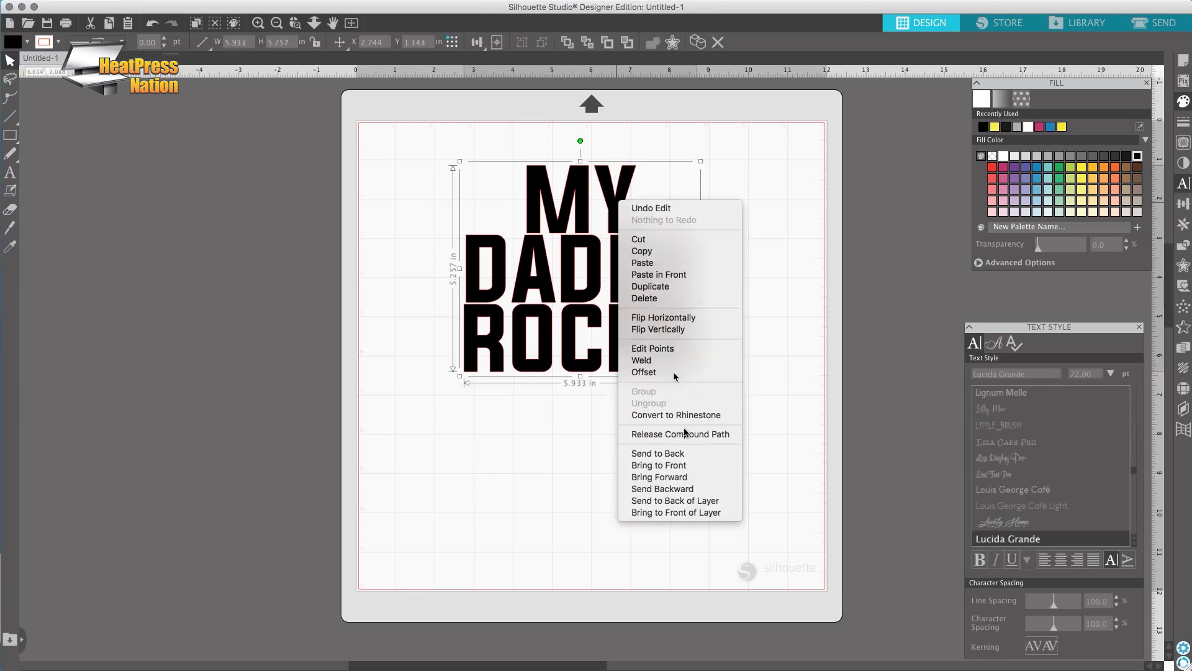
pyautogui.click(806, 304)
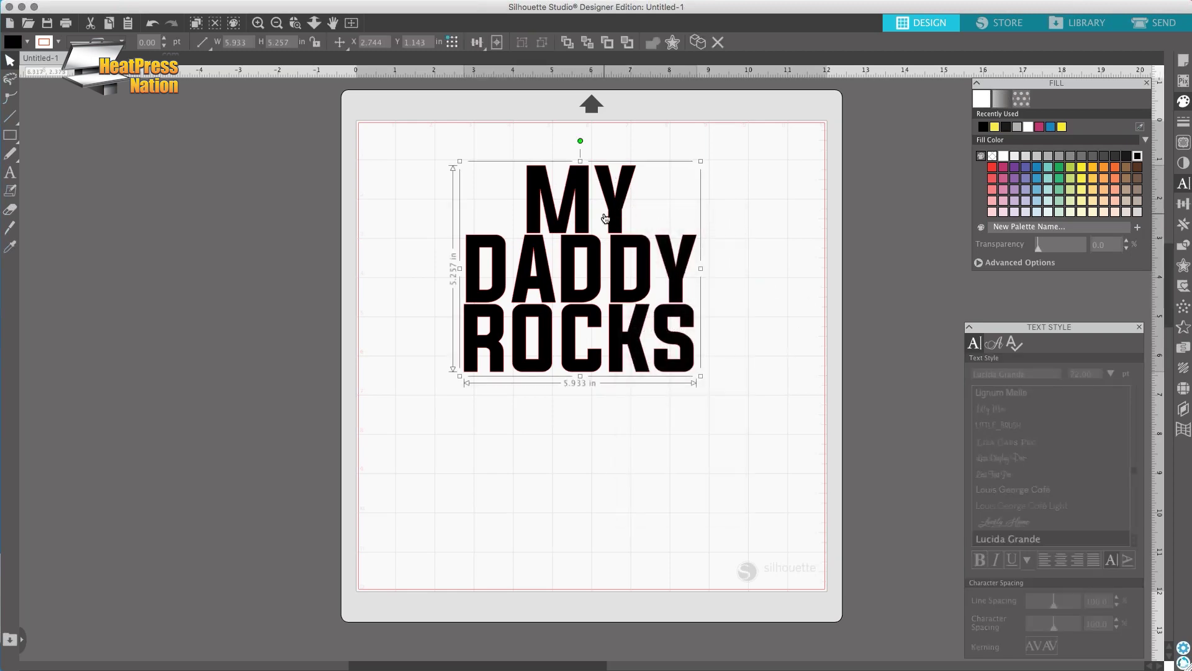
pyautogui.click(719, 186)
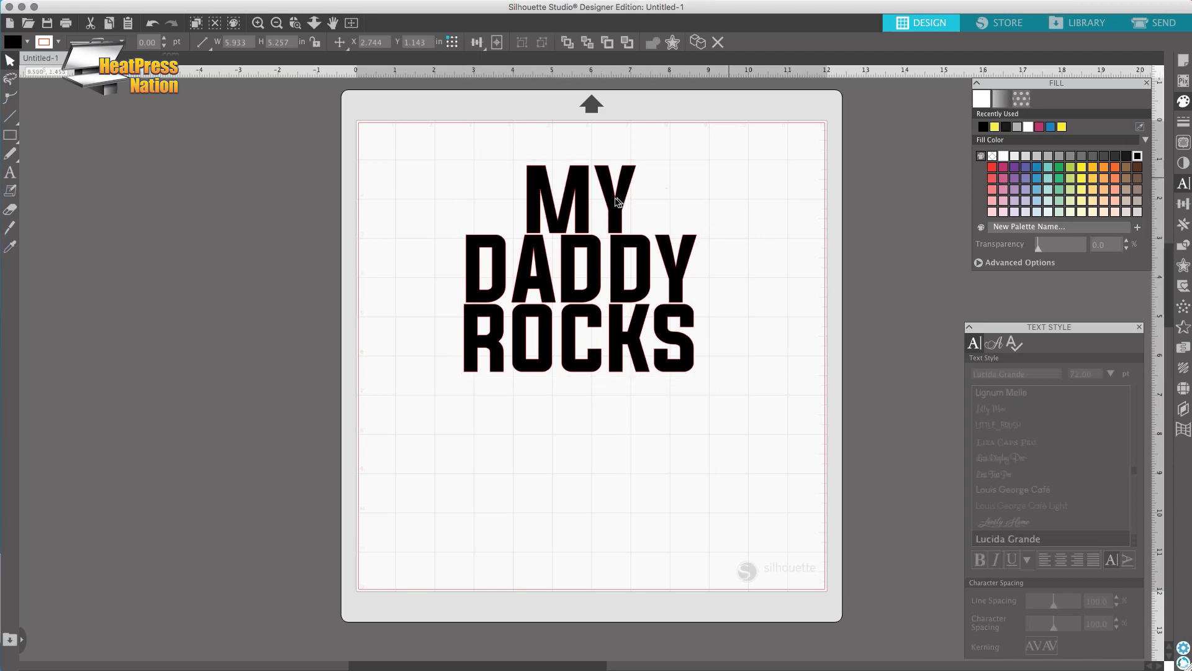
# - Examine the edit points of the compound lettering up close on the DADDY and ROCKS lines
pyautogui.doubleClick(616, 208)
pyautogui.click(10, 97)
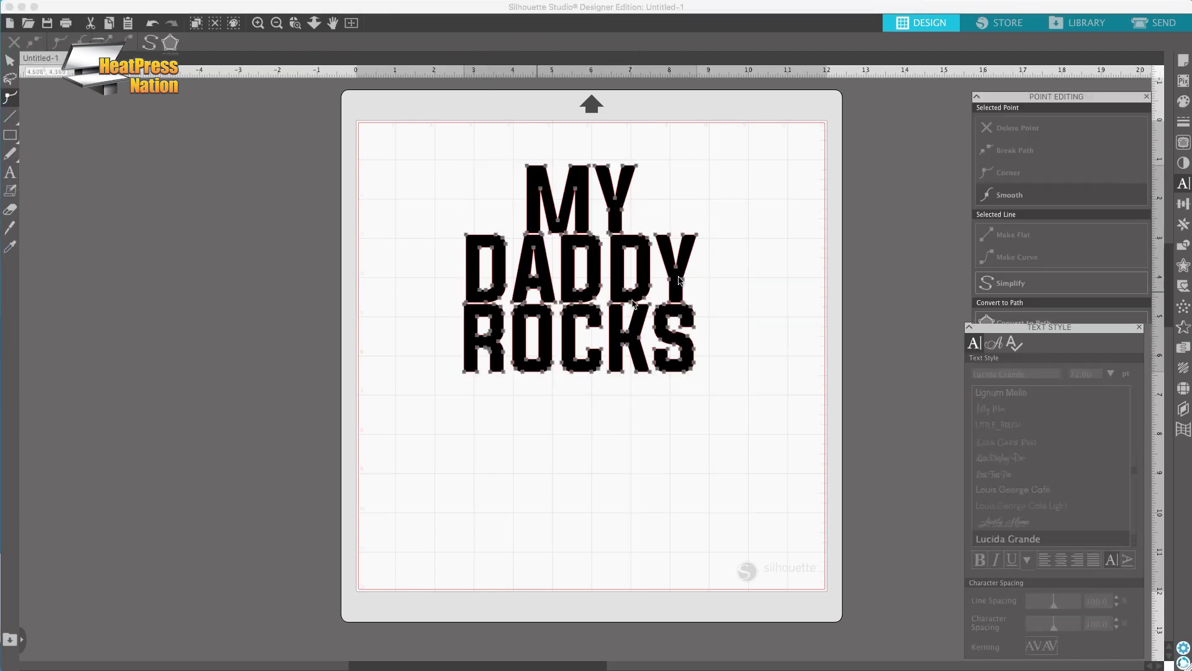
pyautogui.click(700, 186)
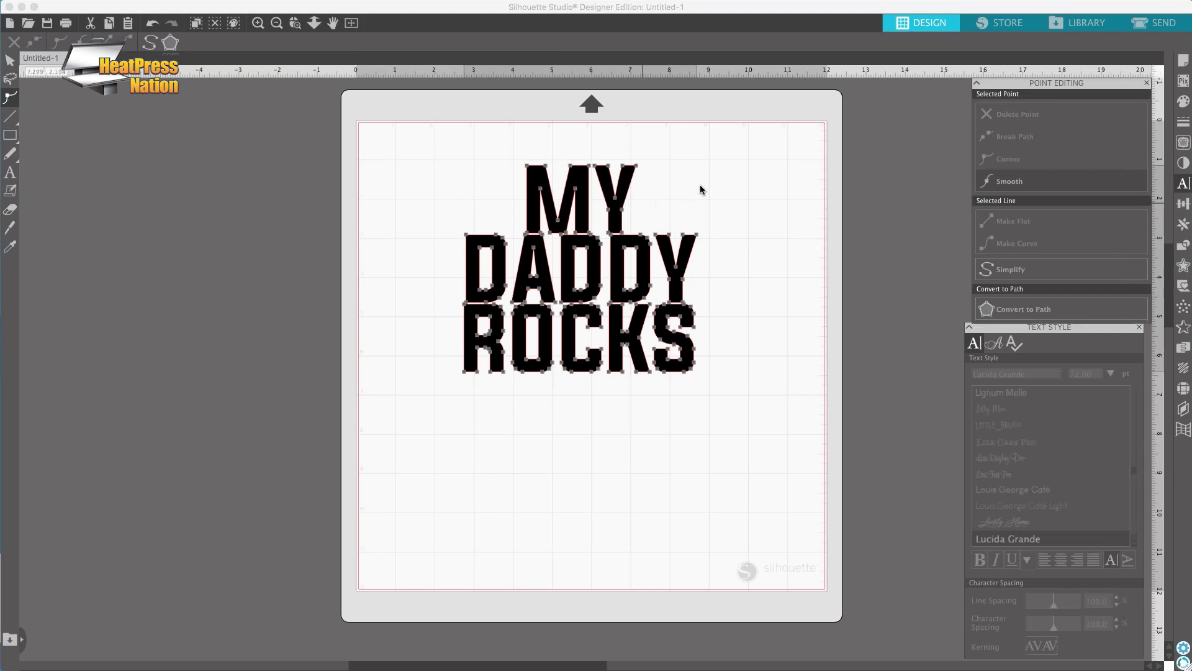
pyautogui.click(258, 23)
pyautogui.click(258, 23)
pyautogui.click(258, 23)
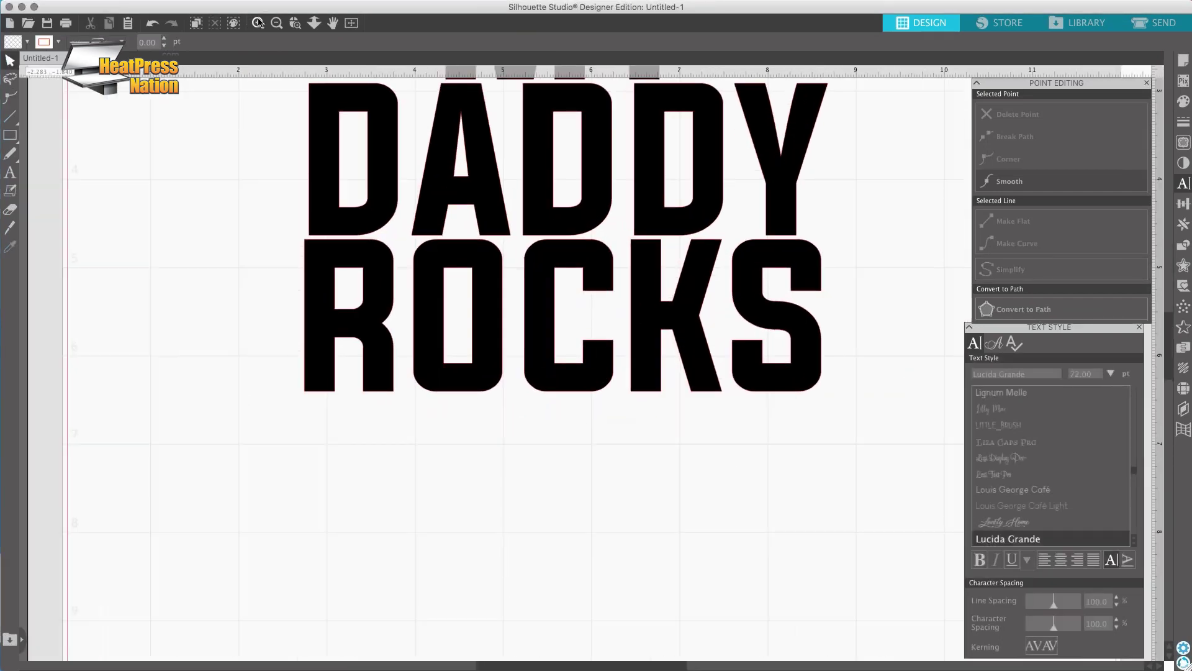
pyautogui.click(259, 24)
pyautogui.click(263, 24)
pyautogui.scroll(5, 556, 169)
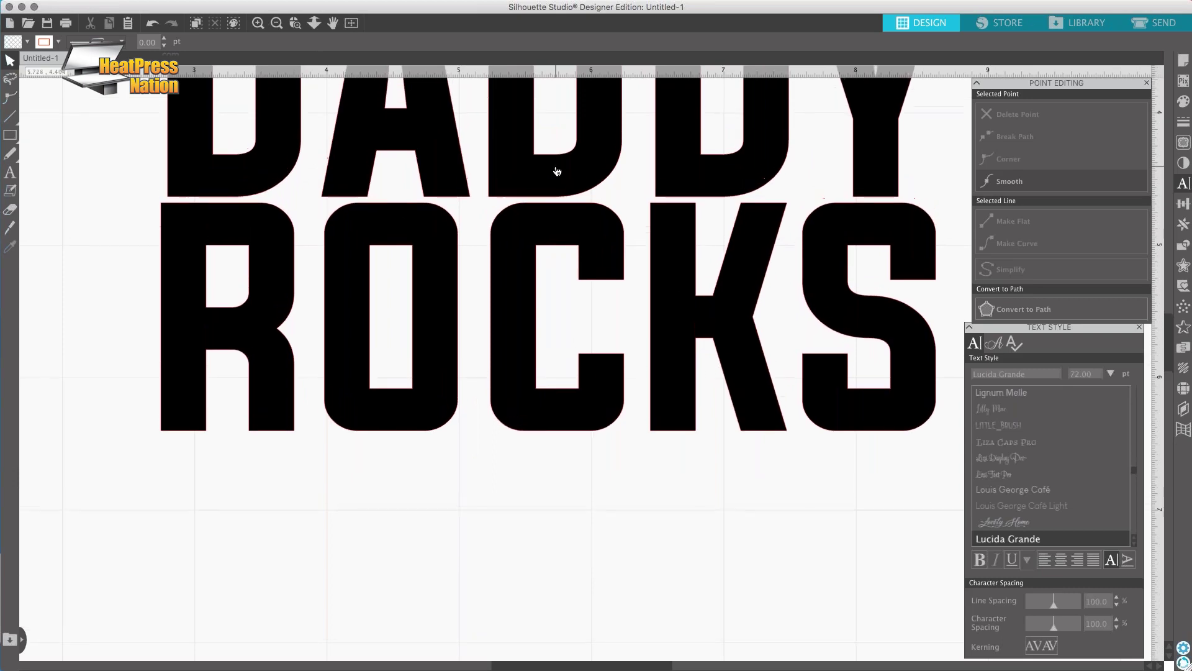
pyautogui.scroll(2, 546, 168)
pyautogui.click(517, 150)
pyautogui.click(11, 97)
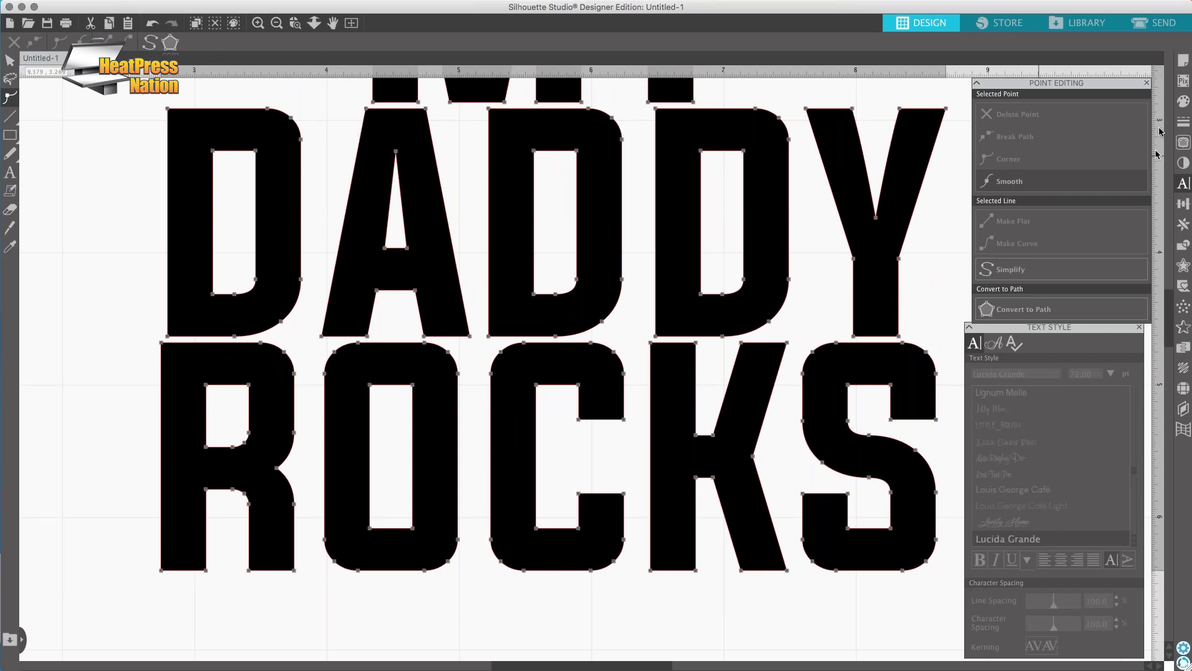
# - Fill the compound lettering with medium blue and leave point editing with the whole design in view
pyautogui.click(1183, 102)
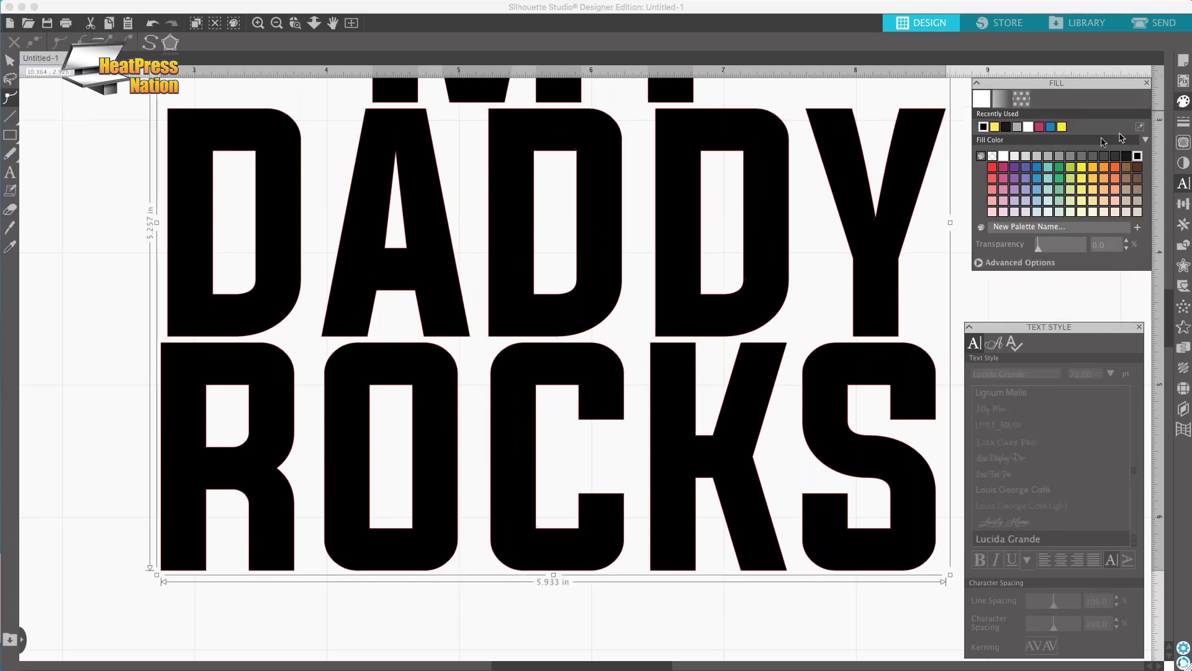
pyautogui.click(1036, 168)
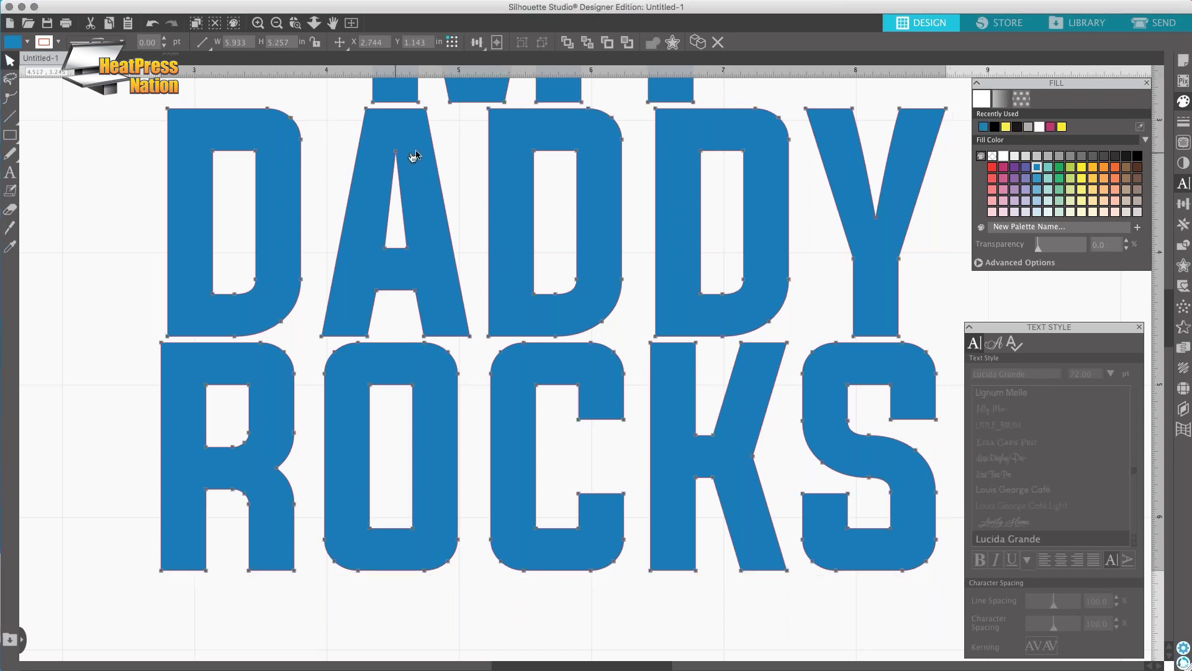
pyautogui.doubleClick(398, 157)
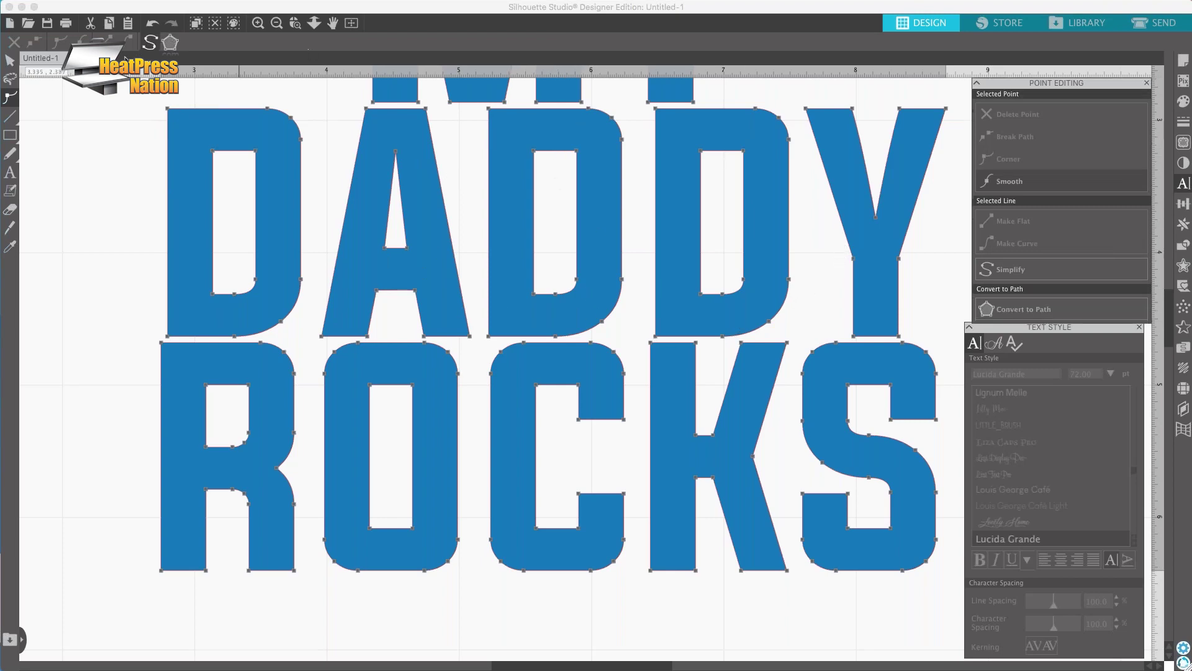
pyautogui.click(277, 23)
pyautogui.click(276, 23)
pyautogui.click(276, 23)
pyautogui.click(11, 60)
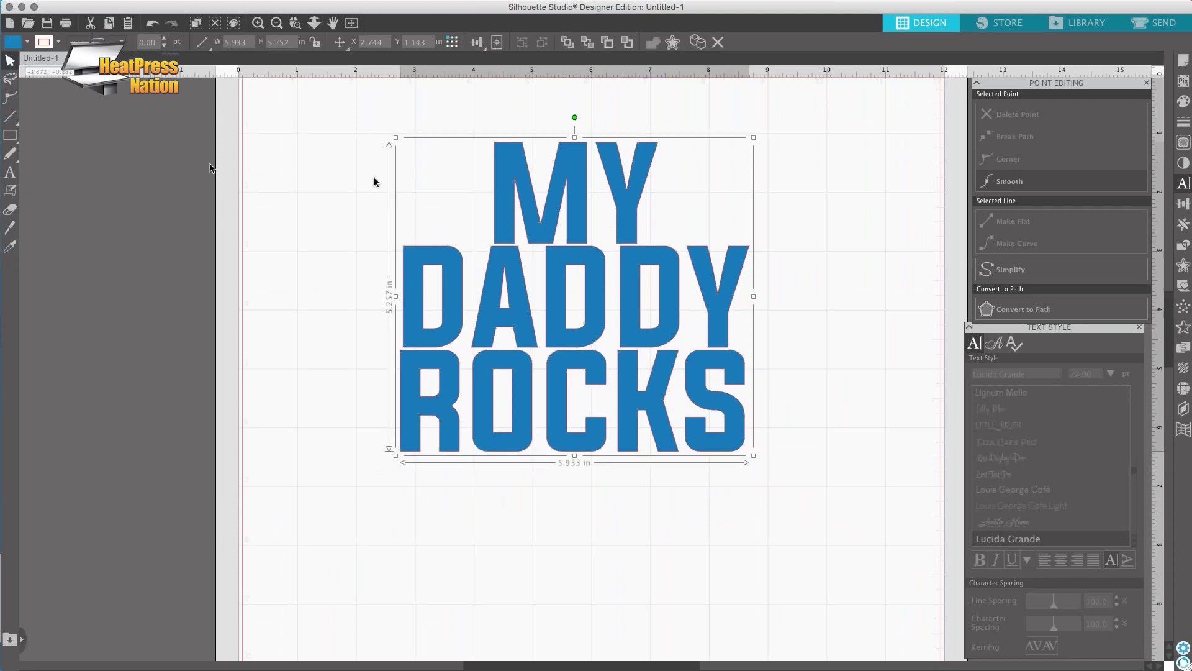
# - Move the lettering as one piece around the mat, placing it near the right edge at about X 5.89, Y 1.16 in
pyautogui.moveTo(565, 205); pyautogui.dragTo(693, 208)
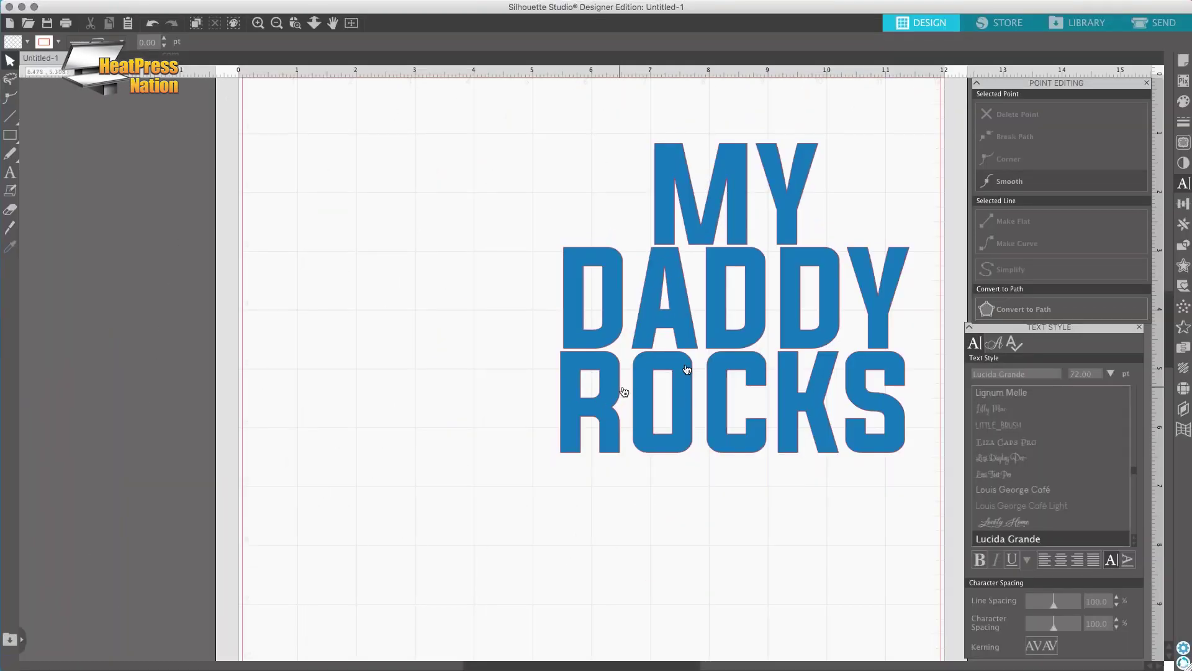
pyautogui.moveTo(714, 333); pyautogui.dragTo(615, 324)
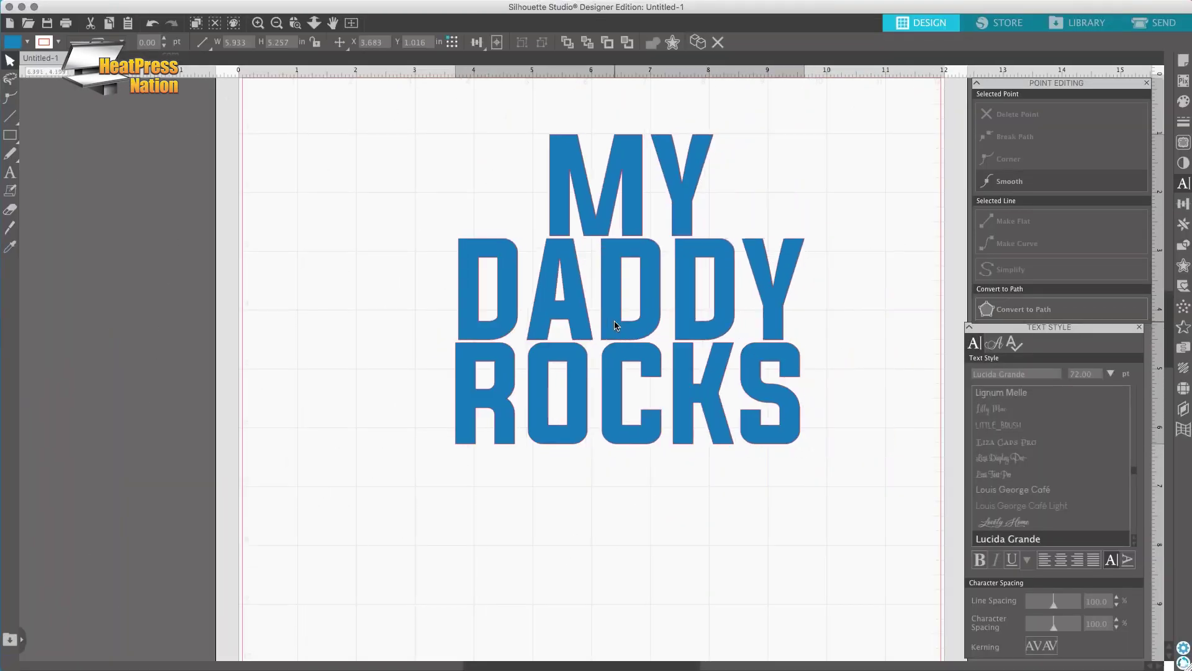
pyautogui.moveTo(687, 232); pyautogui.dragTo(817, 241)
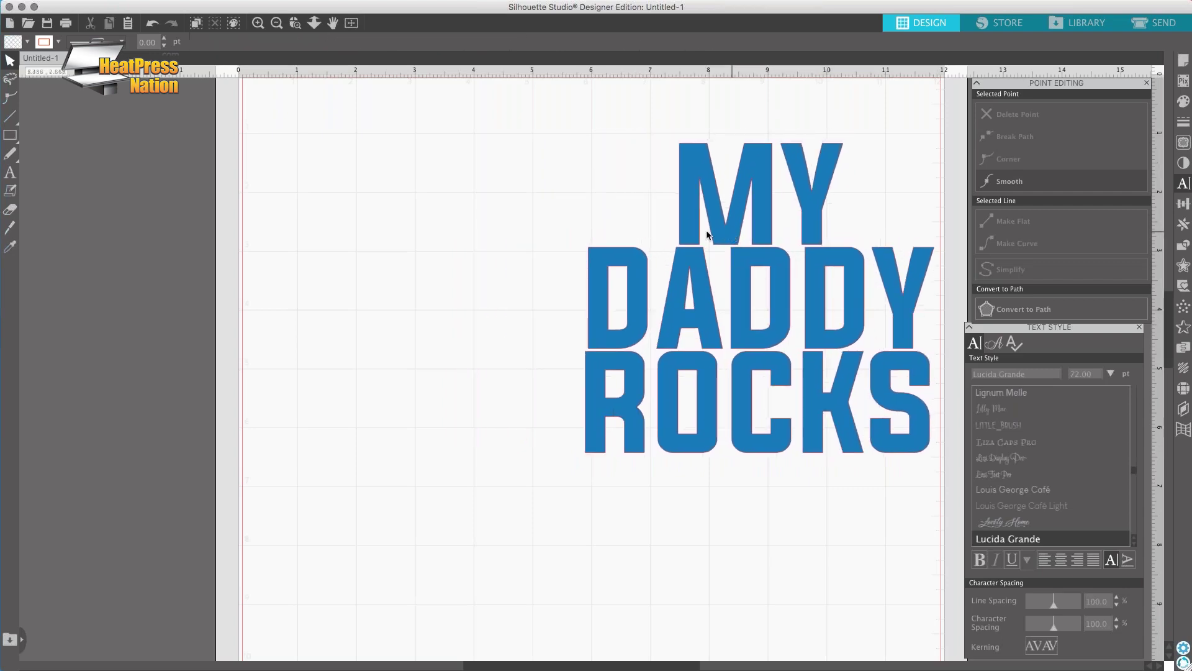
# - Set the lettering's height to 8 in with the aspect ratio locked and move it off the mat's left side
pyautogui.click(724, 232)
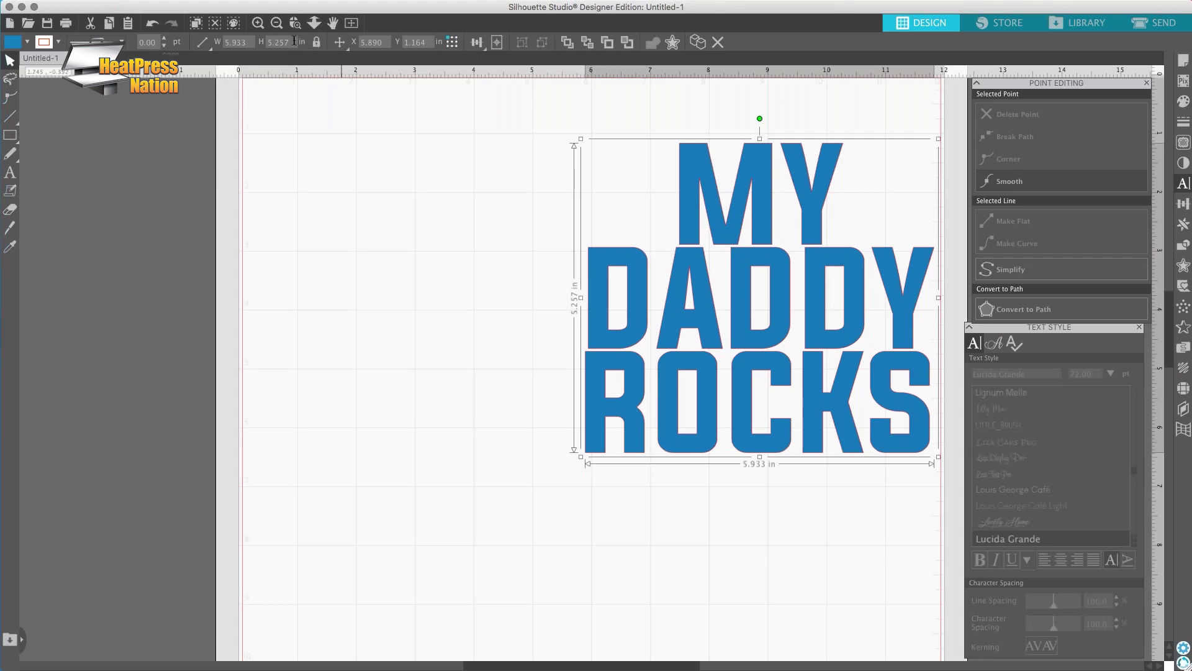
pyautogui.moveTo(291, 40); pyautogui.dragTo(265, 39)
pyautogui.write('8')
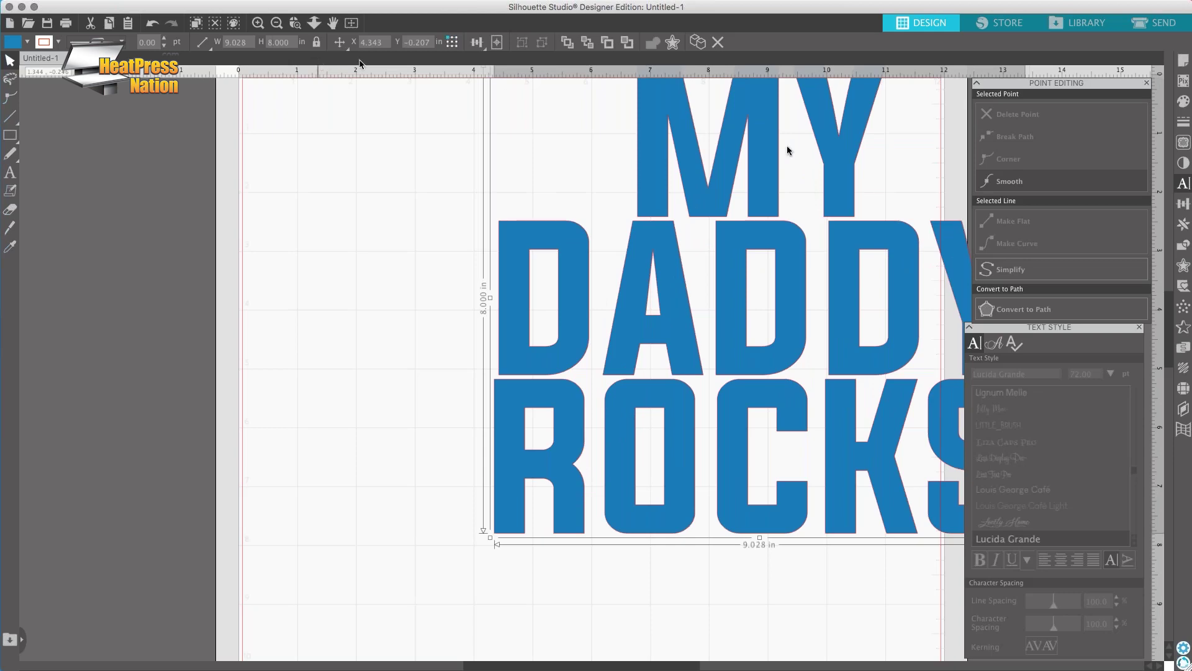
pyautogui.click(277, 25)
pyautogui.moveTo(688, 281); pyautogui.dragTo(215, 279)
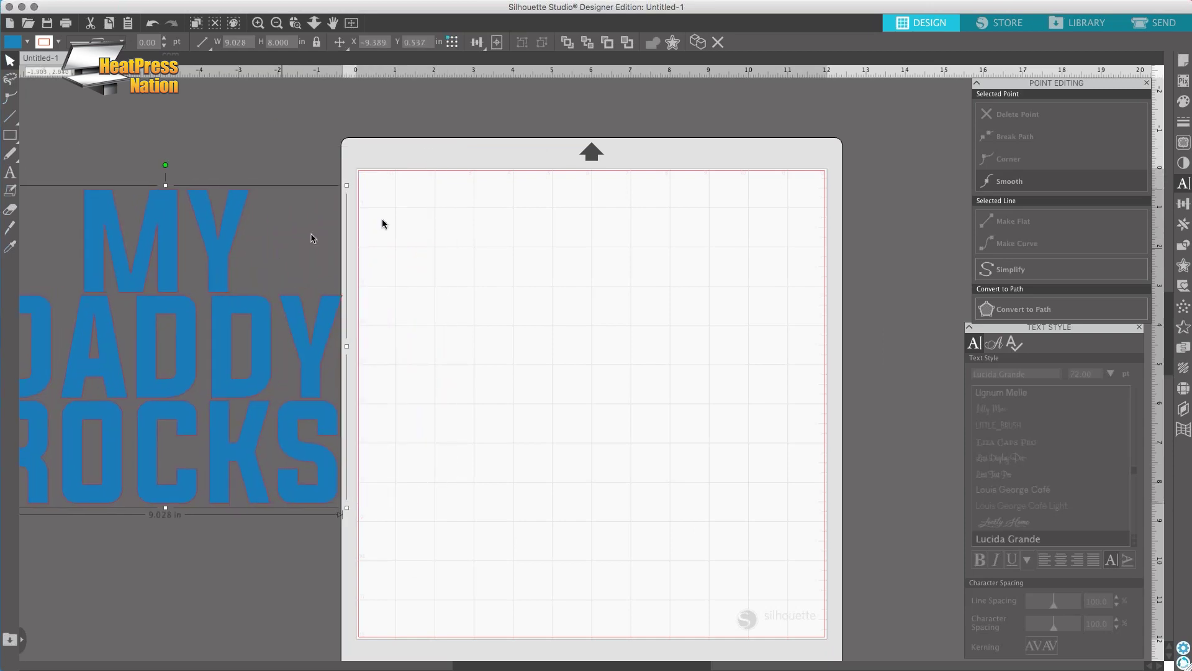
# - Draw an upright rectangle about 4.04 in wide and 7.76 in high on the empty mat
pyautogui.click(12, 136)
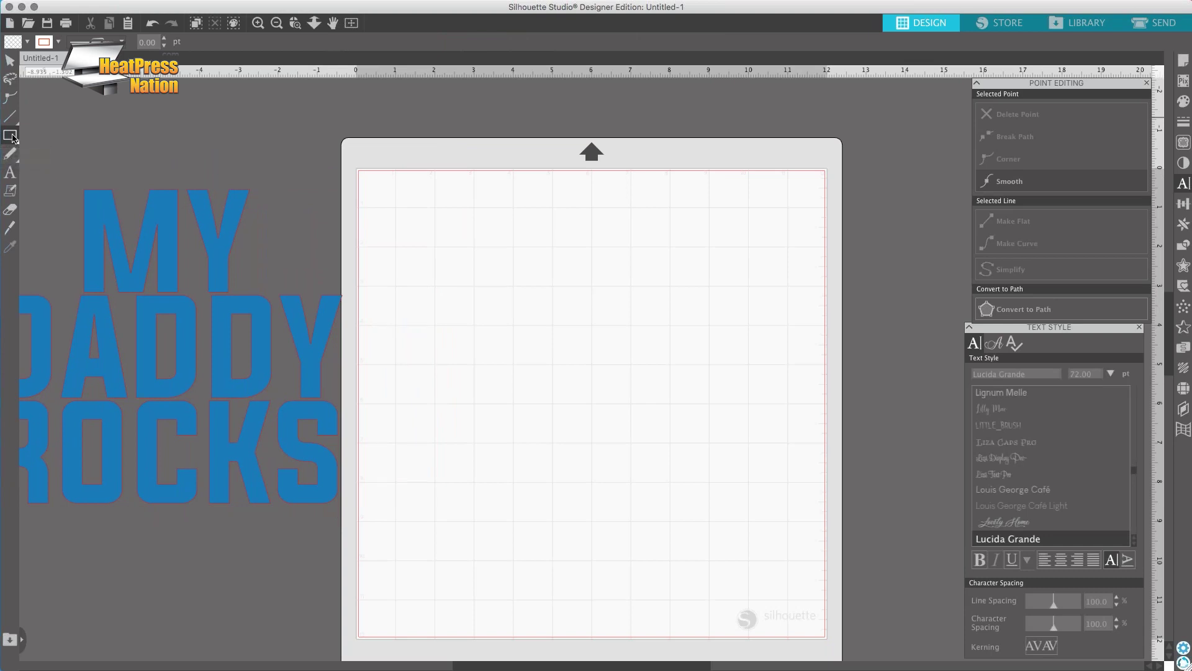
pyautogui.click(13, 137)
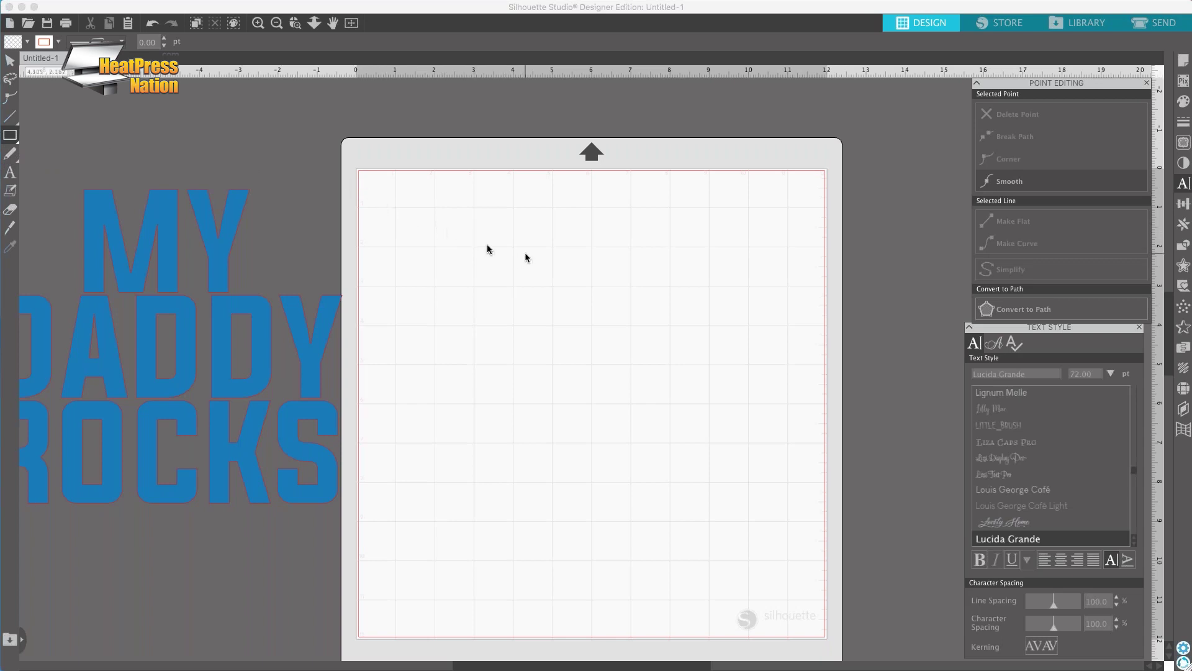
pyautogui.moveTo(476, 200); pyautogui.dragTo(635, 508)
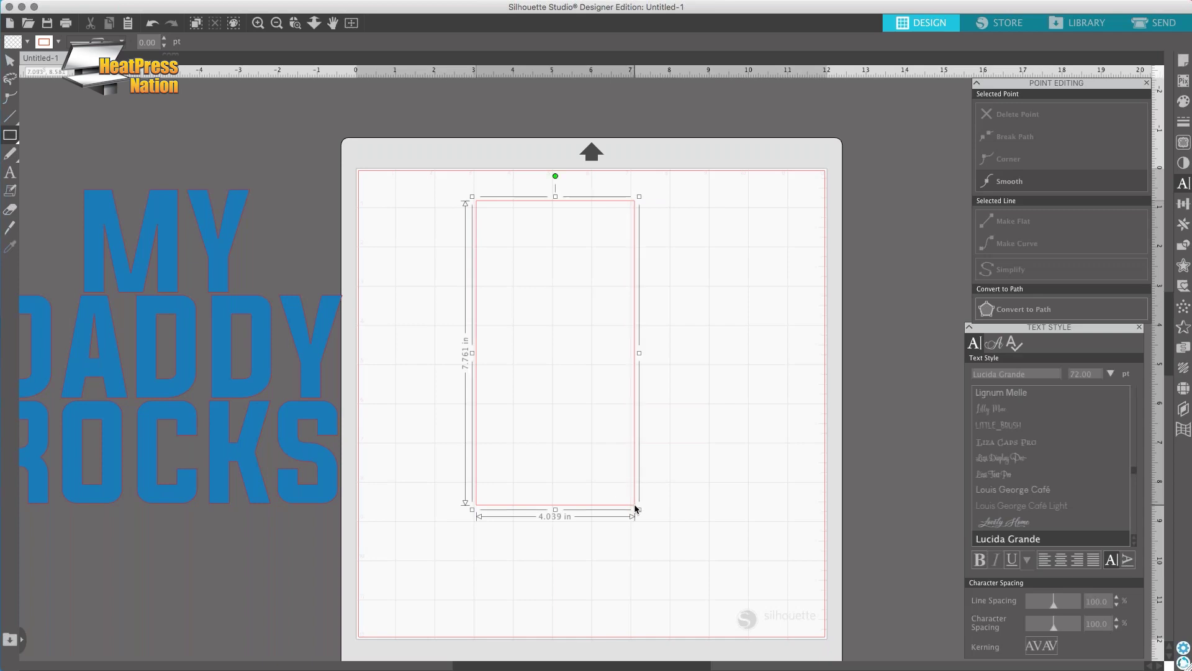
pyautogui.click(22, 9)
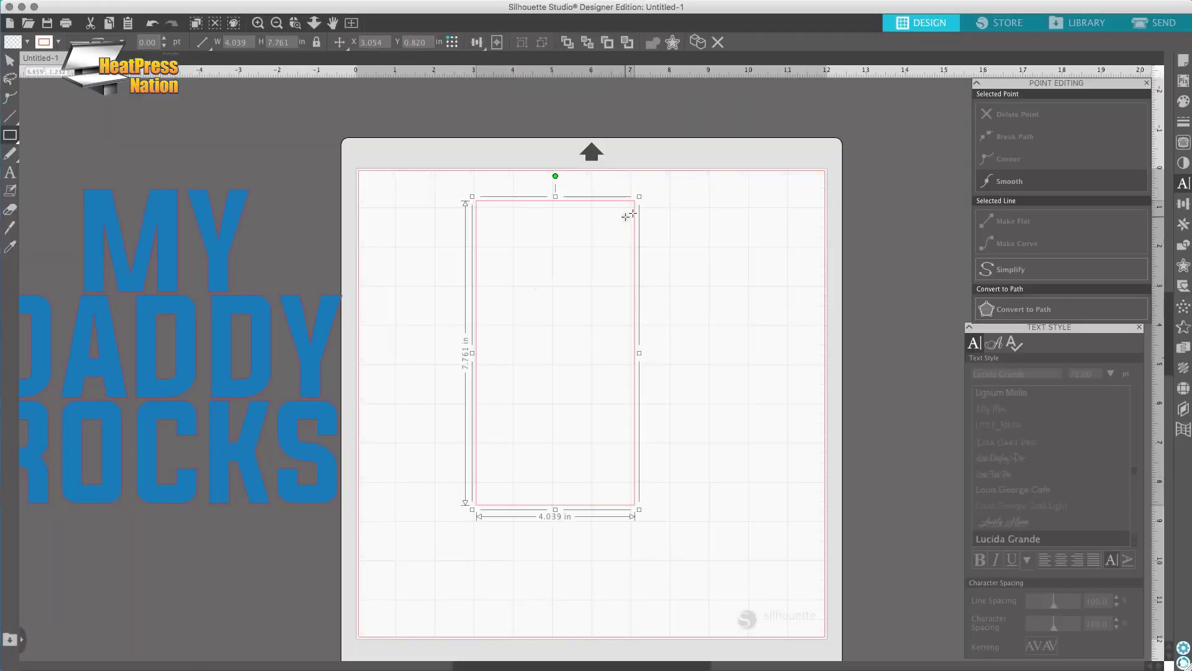
# - Narrow the rectangle from its right side to about 2.8 in wide and select it again
pyautogui.click(11, 61)
pyautogui.moveTo(638, 355); pyautogui.dragTo(586, 361)
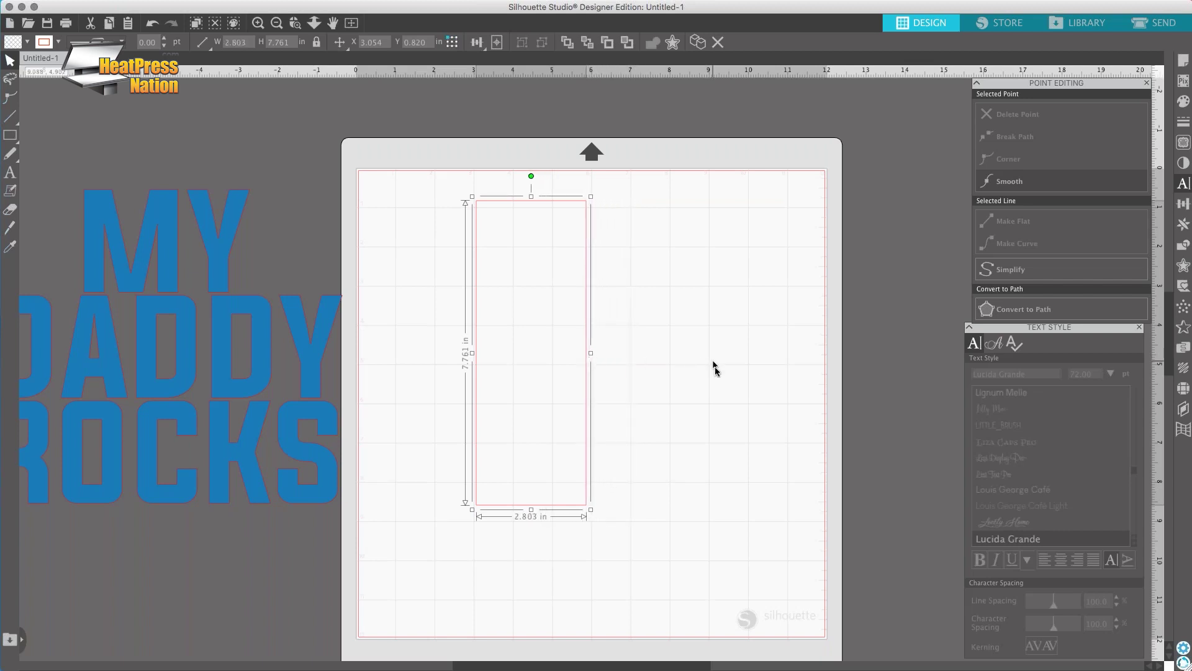
pyautogui.click(714, 368)
pyautogui.click(588, 322)
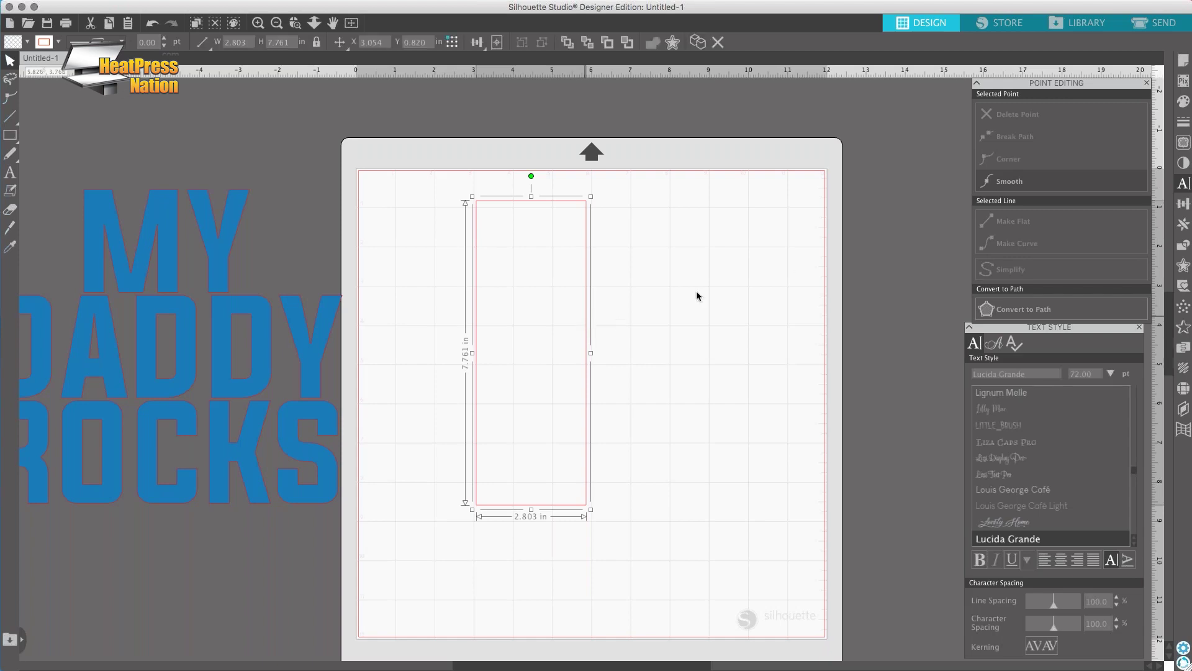
# - Fill the selected rectangle with yellow-orange and deselect it
pyautogui.click(1185, 102)
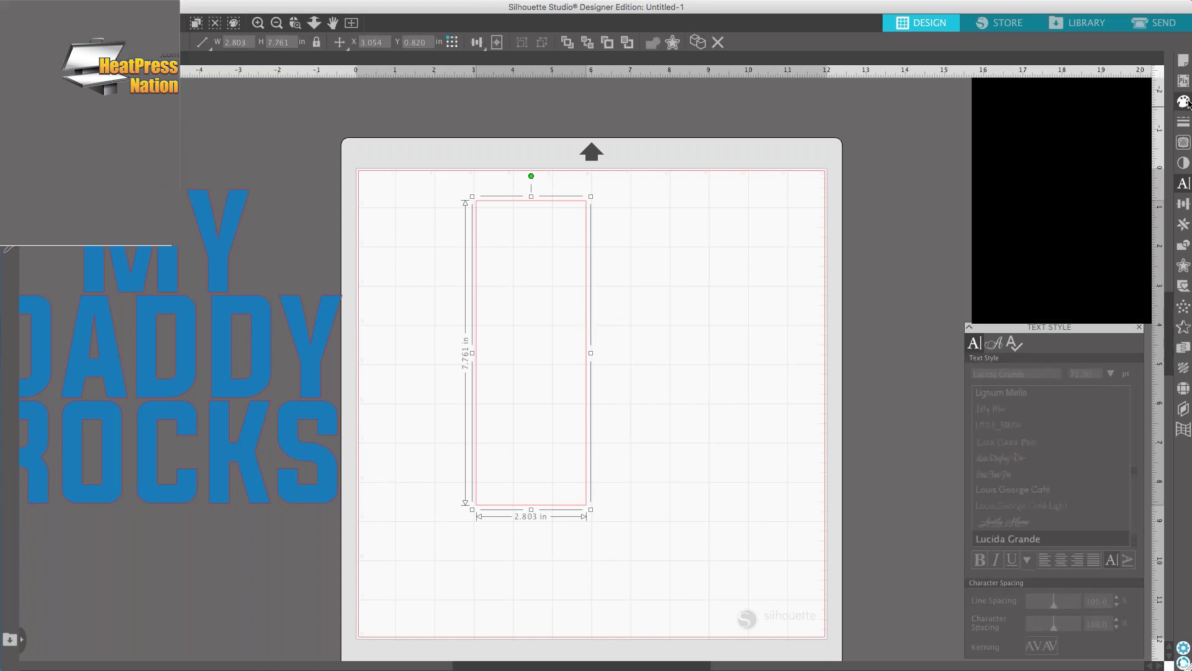
pyautogui.click(1093, 169)
pyautogui.click(735, 317)
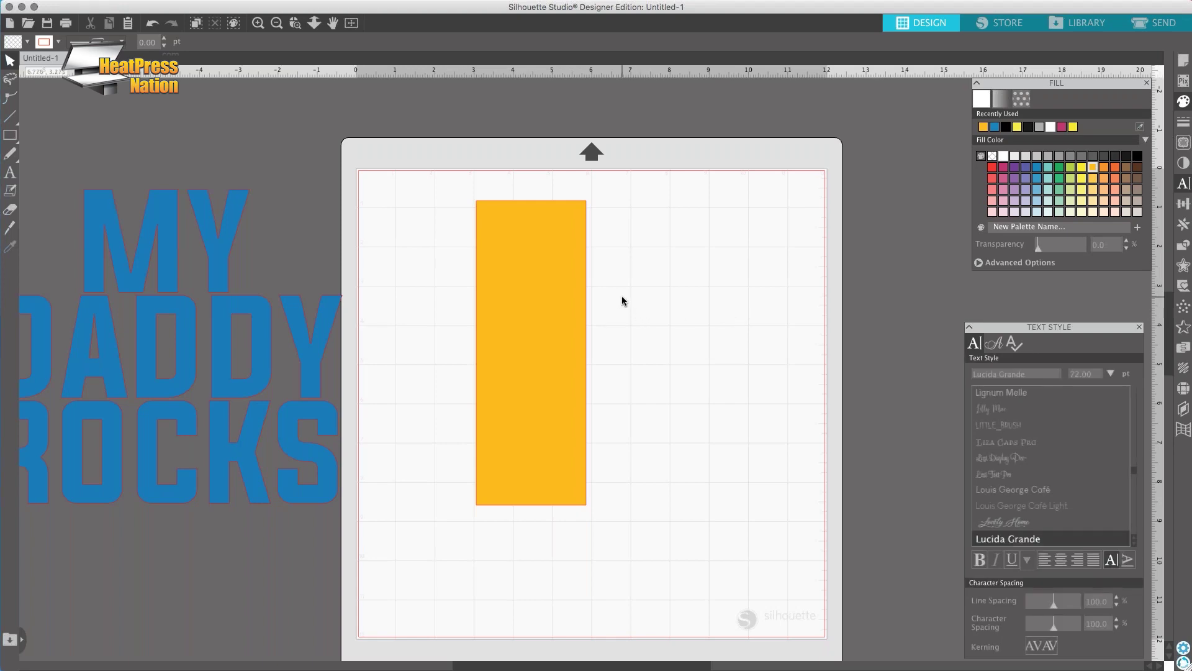
# - Move the filled rectangle to about X 4.33, Y 0.86 in on the mat
pyautogui.click(258, 23)
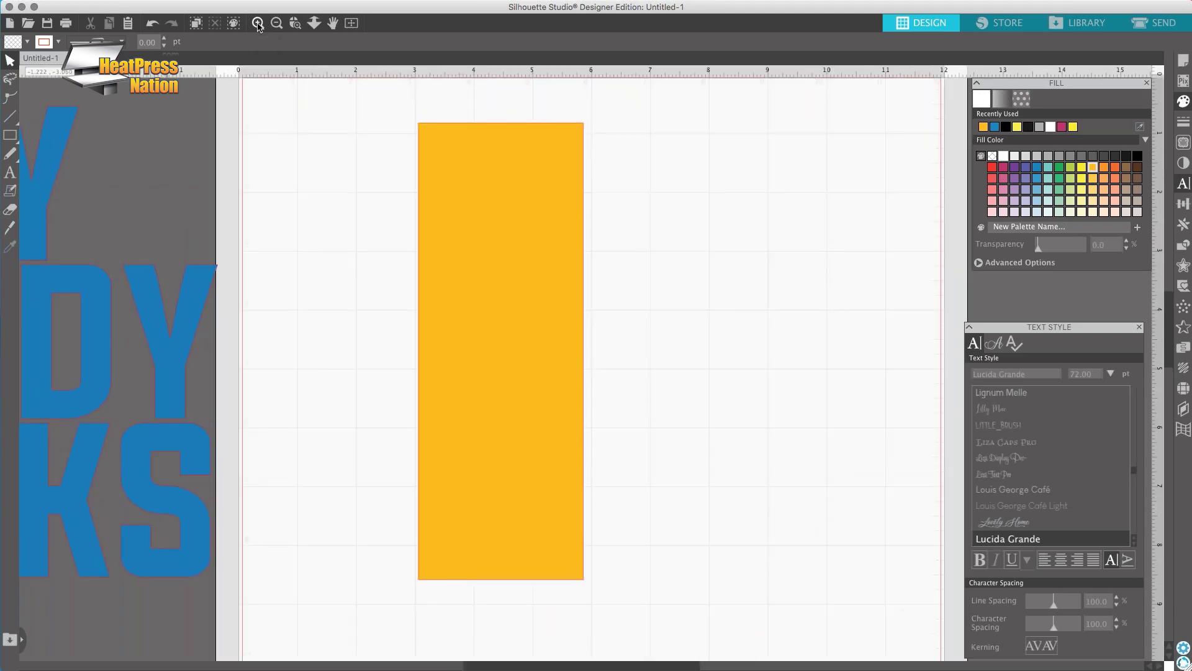
pyautogui.click(258, 23)
pyautogui.click(278, 24)
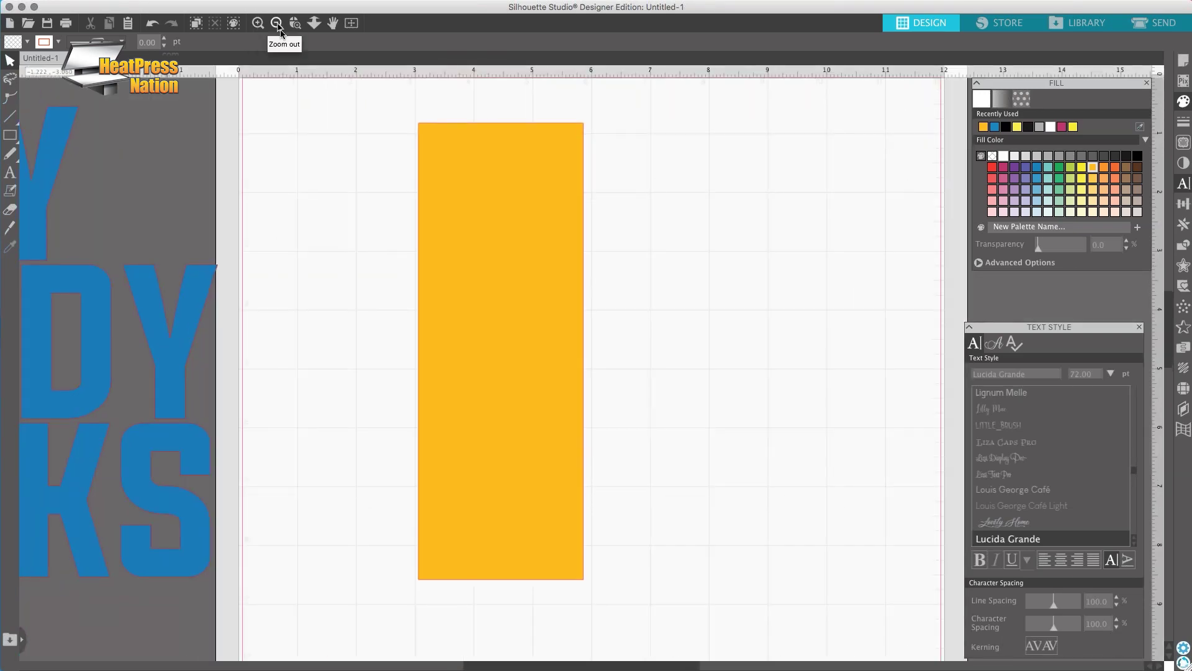
pyautogui.click(559, 202)
pyautogui.moveTo(593, 200); pyautogui.dragTo(599, 200)
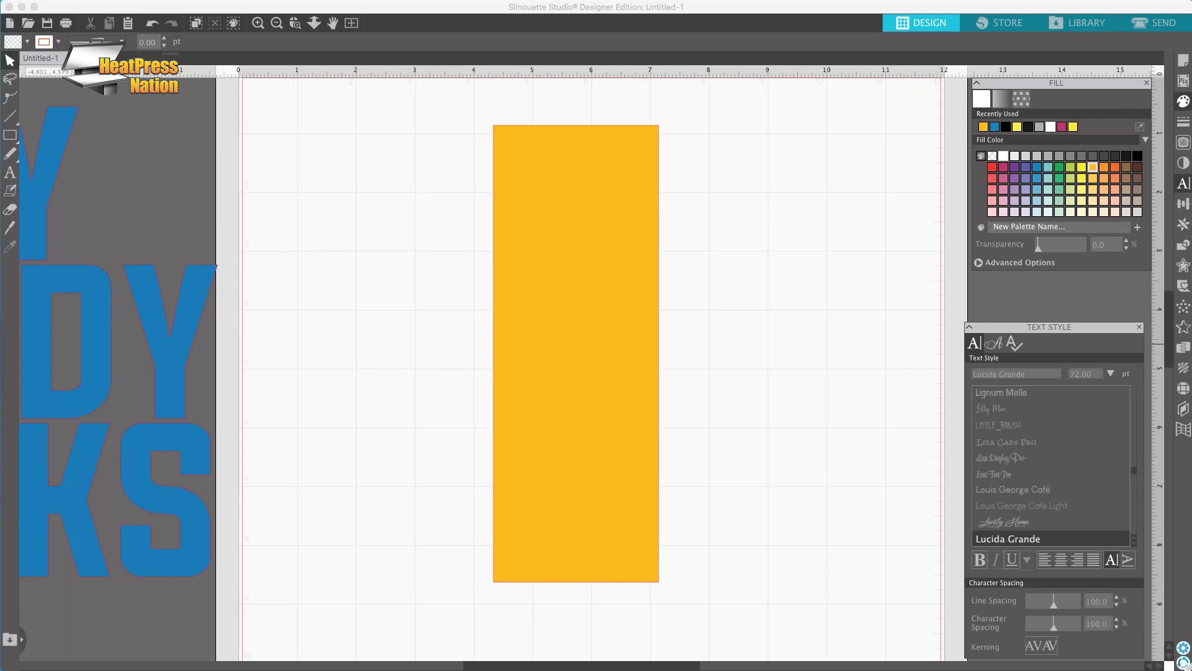
# - Add two points on the rectangle's left edge, moving the first about 0.8 in outward and the second inward level with it to form a notch
pyautogui.click(521, 275)
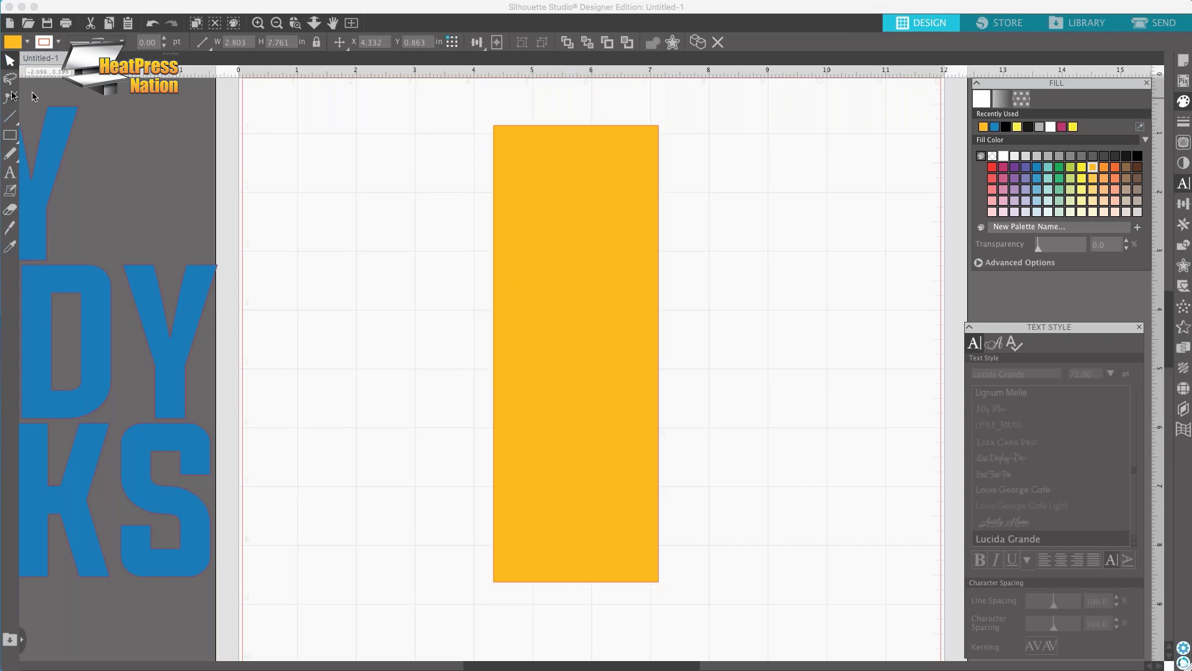
pyautogui.click(115, 101)
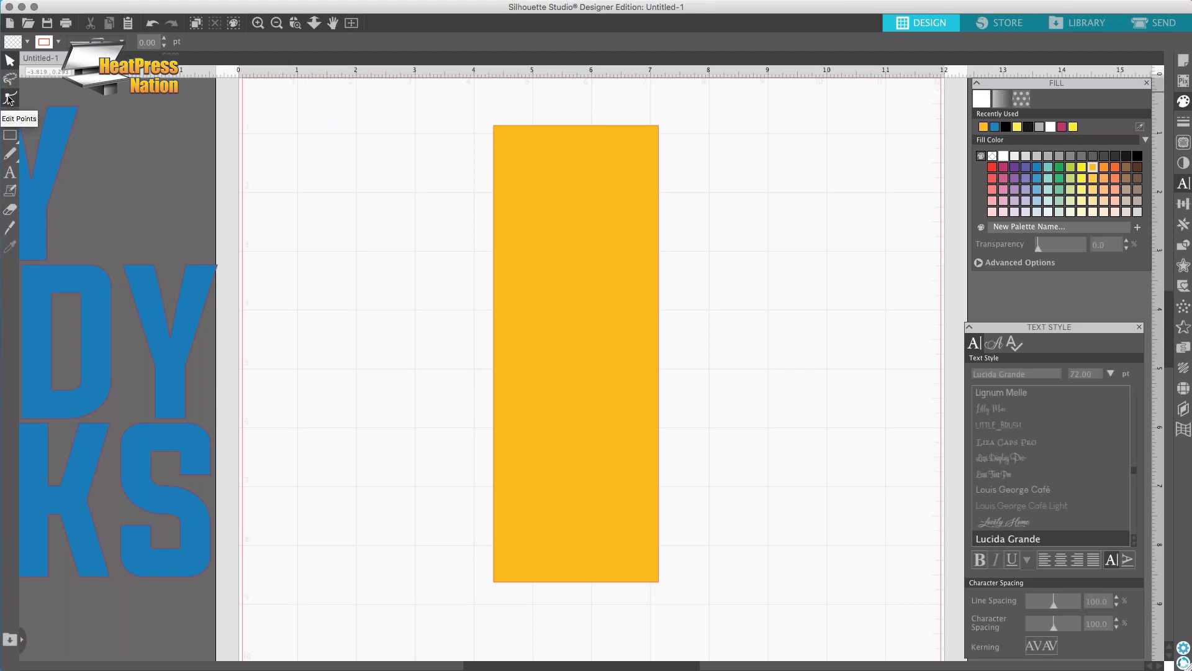
pyautogui.click(9, 100)
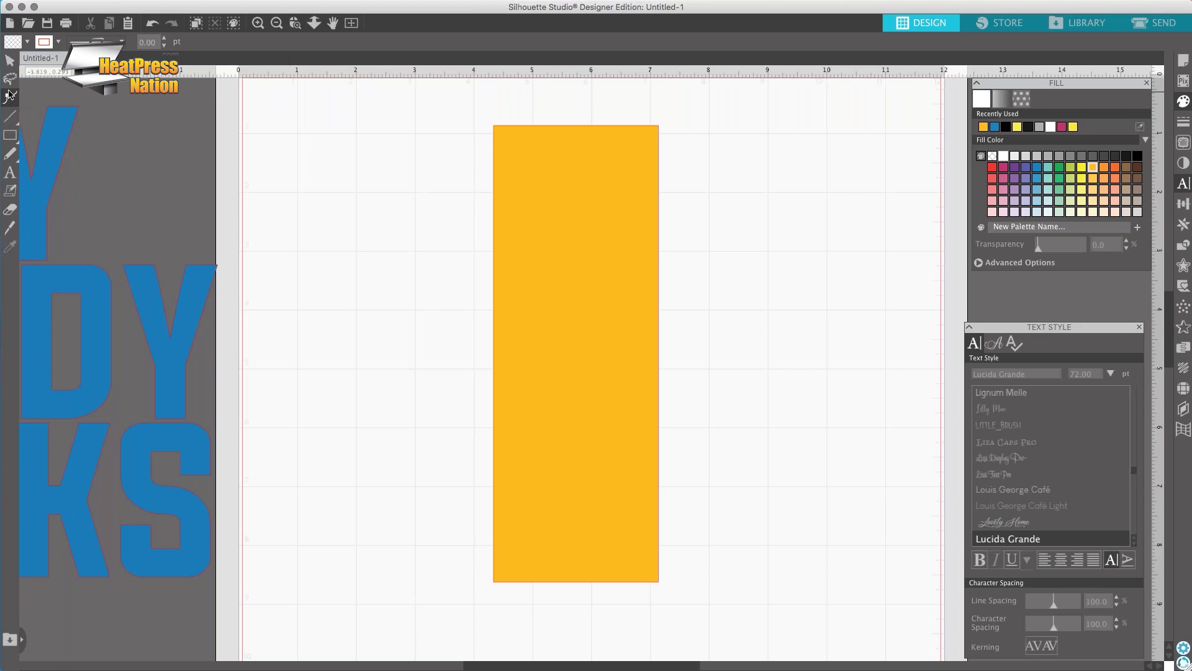
pyautogui.click(606, 250)
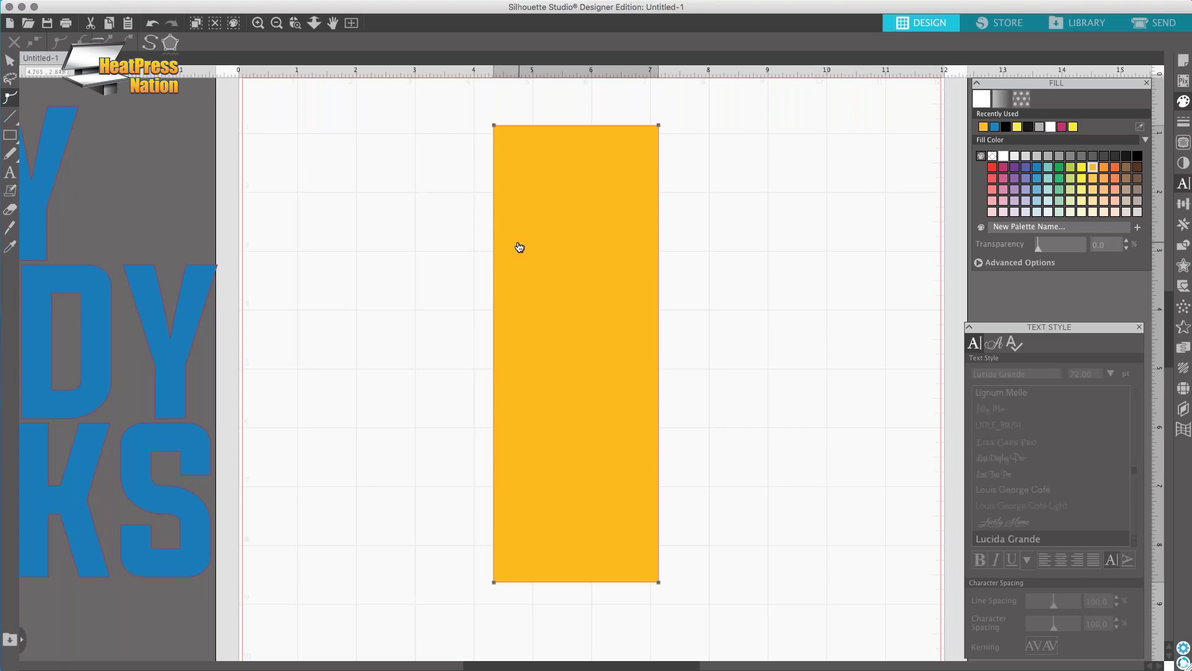
pyautogui.click(496, 263)
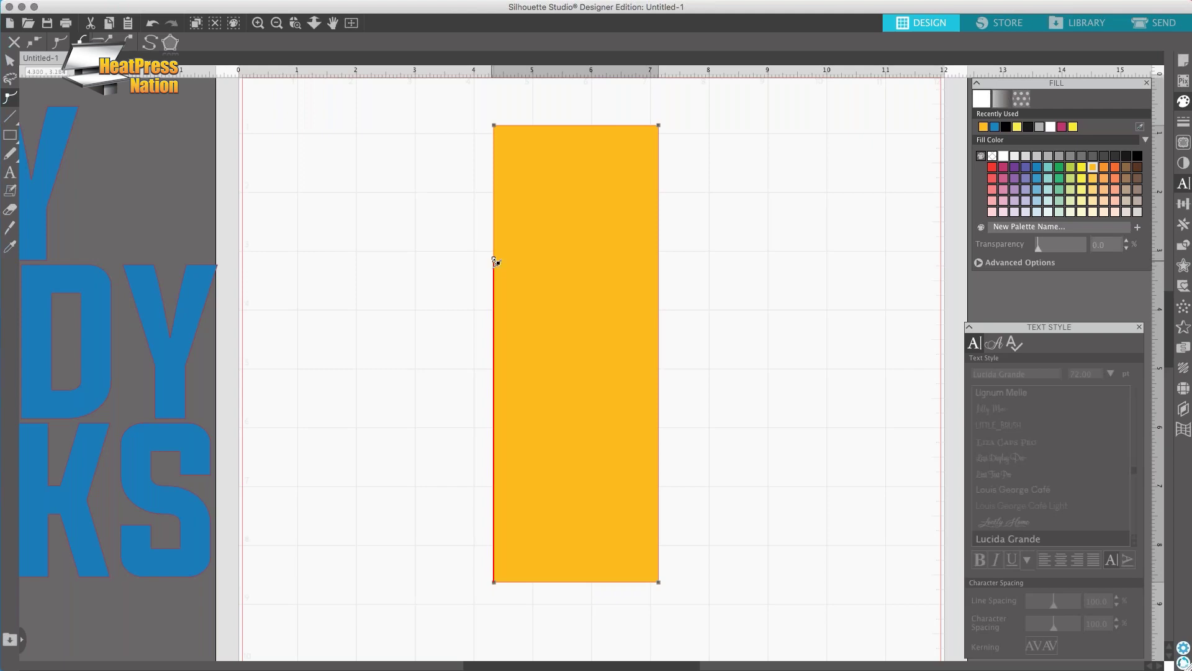
pyautogui.moveTo(495, 262); pyautogui.dragTo(447, 261)
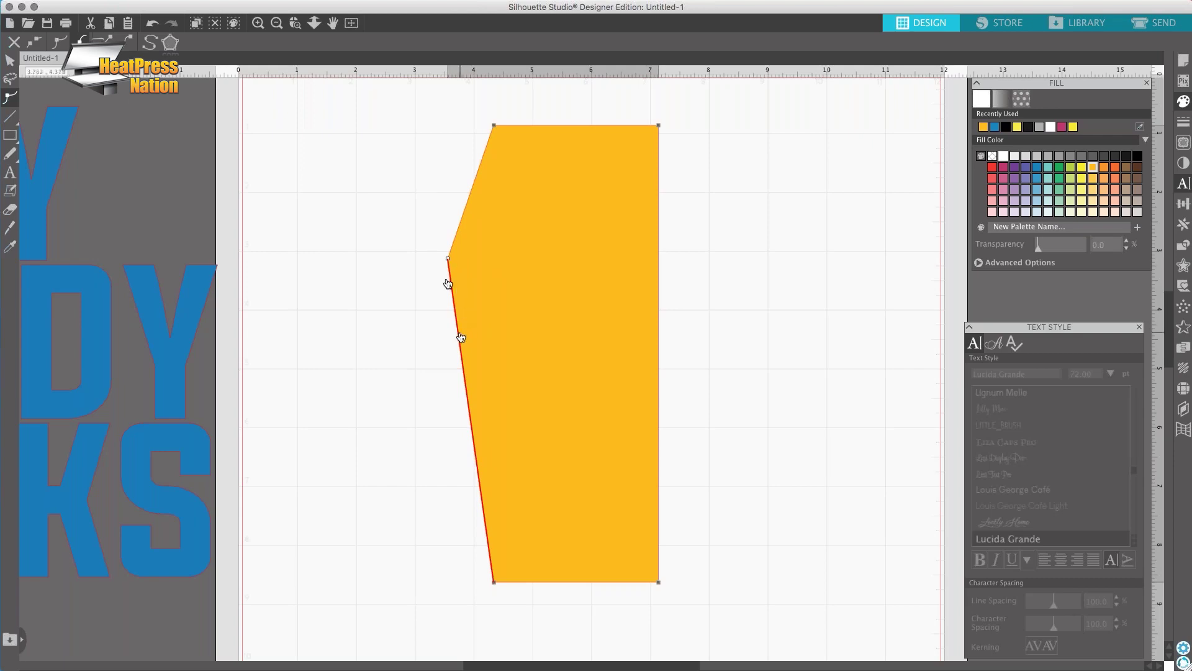
pyautogui.click(453, 301)
pyautogui.moveTo(454, 301); pyautogui.dragTo(503, 261)
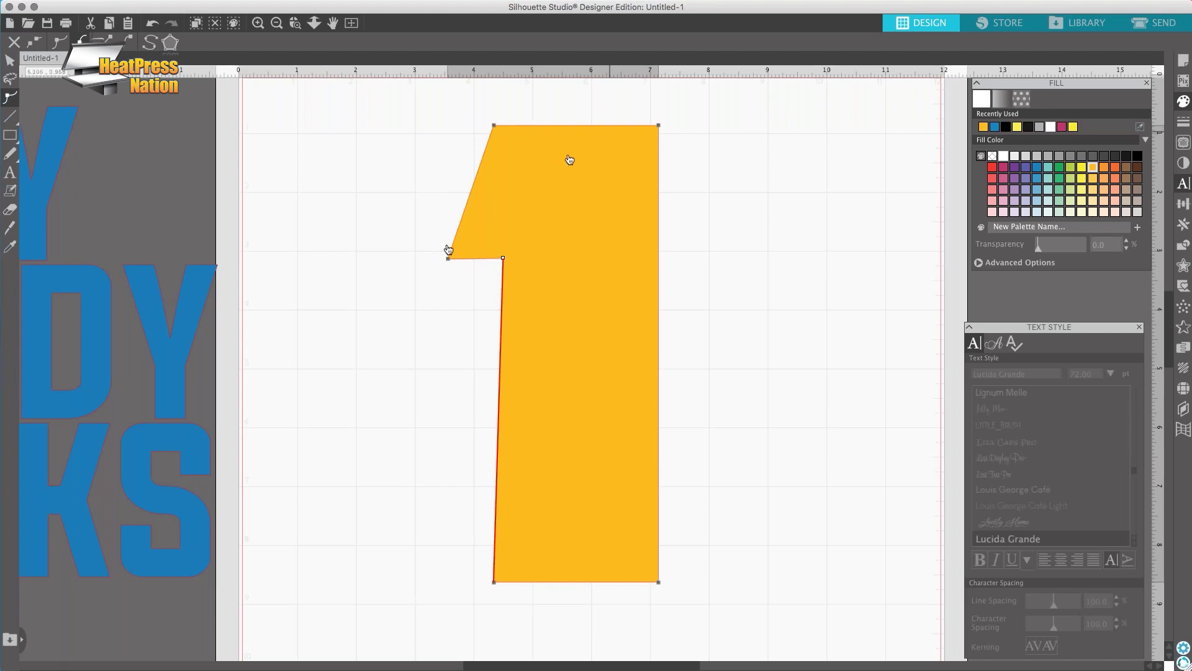
# - Form a second notch below the first by adding two left-edge points, one pulled outward and one pulled inward at the same height
pyautogui.click(501, 345)
pyautogui.moveTo(501, 346); pyautogui.dragTo(446, 347)
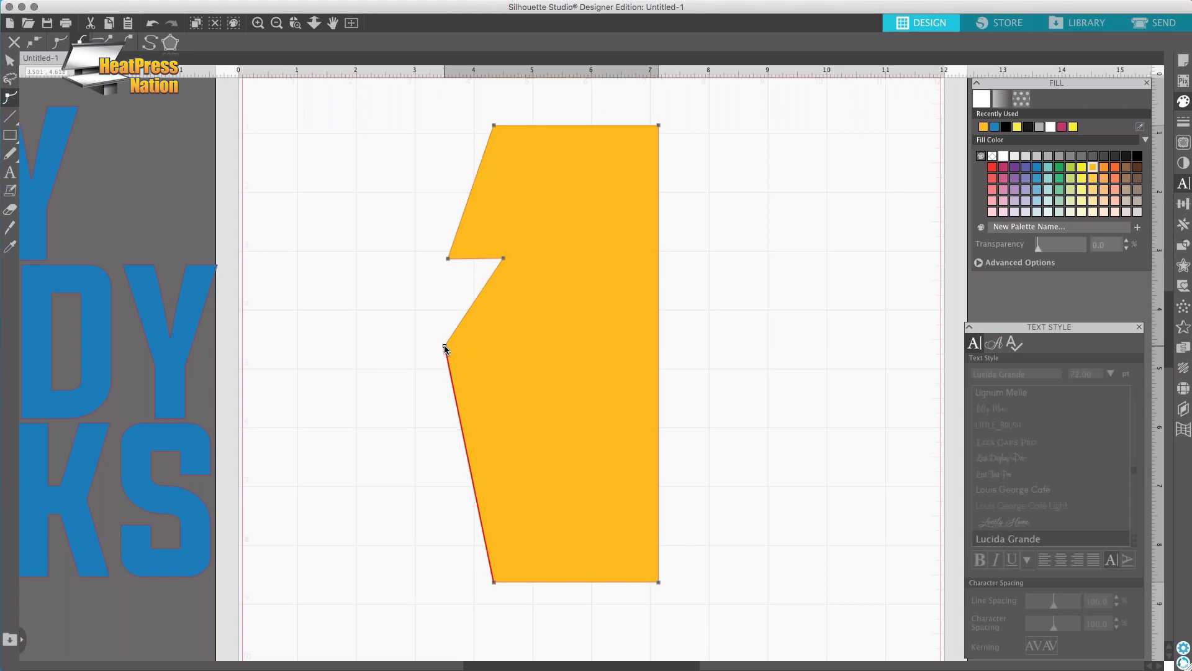
pyautogui.moveTo(446, 346); pyautogui.dragTo(459, 353)
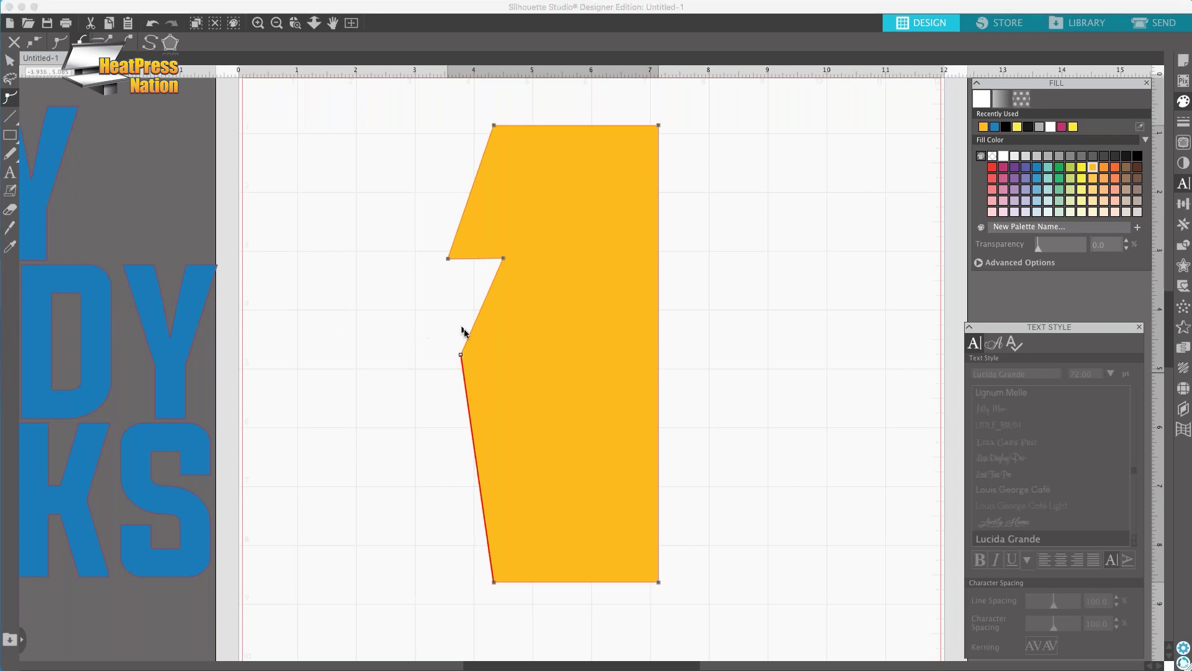
pyautogui.click(468, 401)
pyautogui.moveTo(467, 401); pyautogui.dragTo(514, 356)
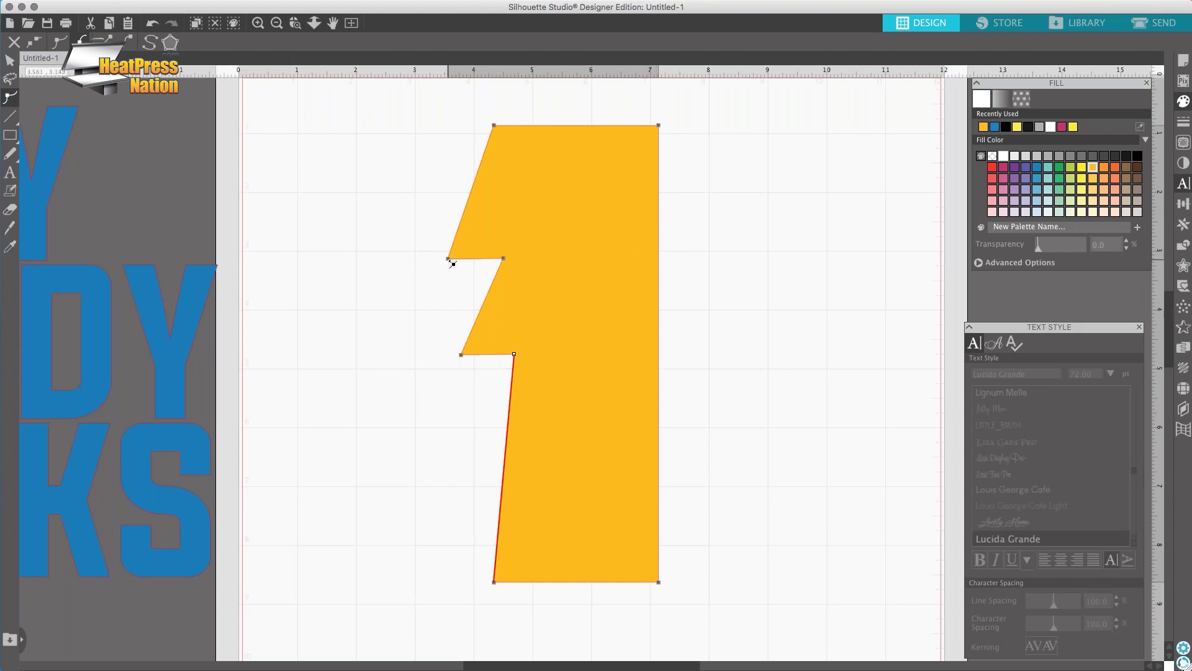
# - Form a notch in the upper right edge by adding one point pulled about 0.5 in inward and another pulled outward level with it
pyautogui.click(658, 222)
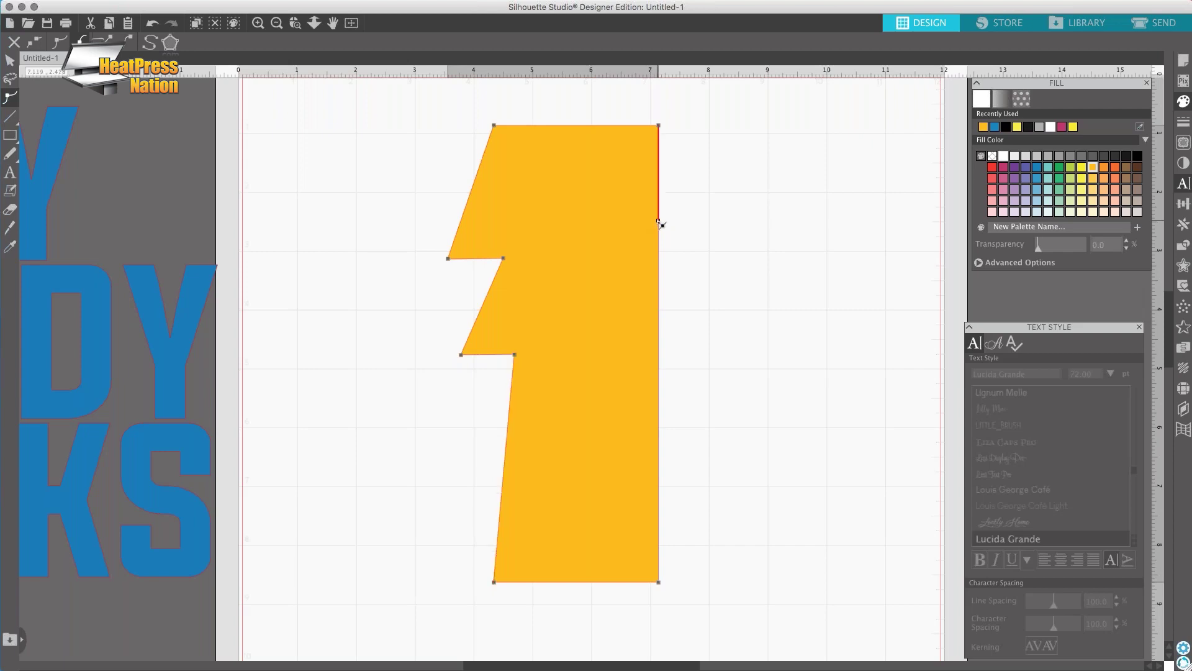
pyautogui.moveTo(646, 219); pyautogui.dragTo(629, 220)
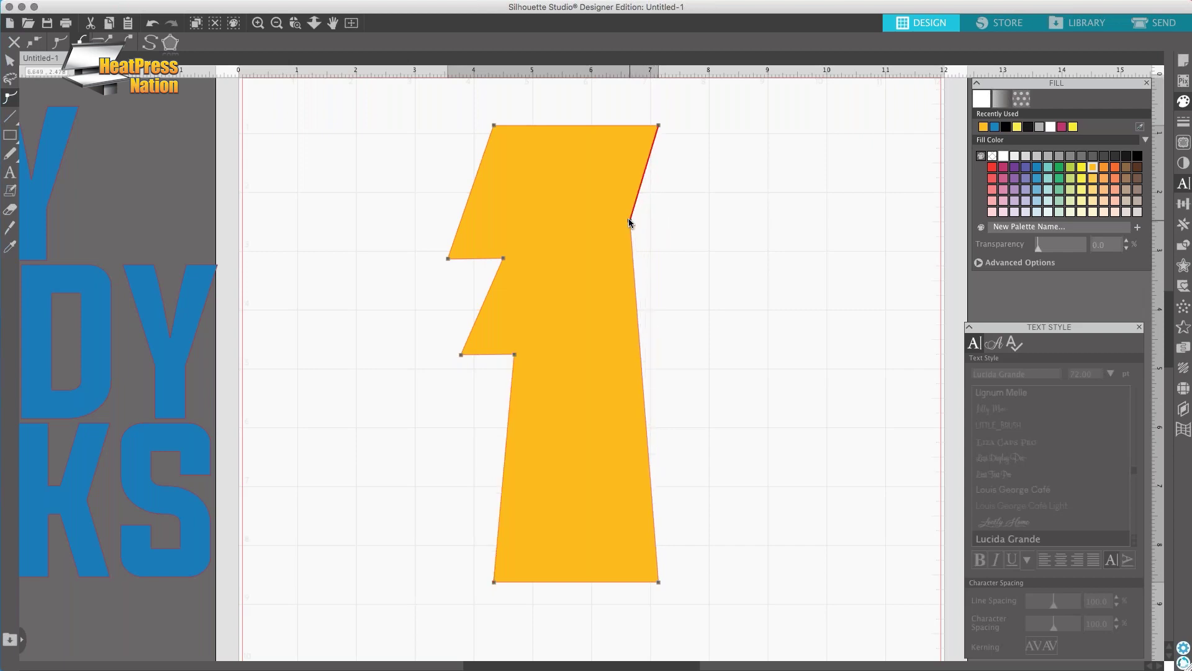
pyautogui.click(633, 263)
pyautogui.moveTo(634, 260); pyautogui.dragTo(668, 223)
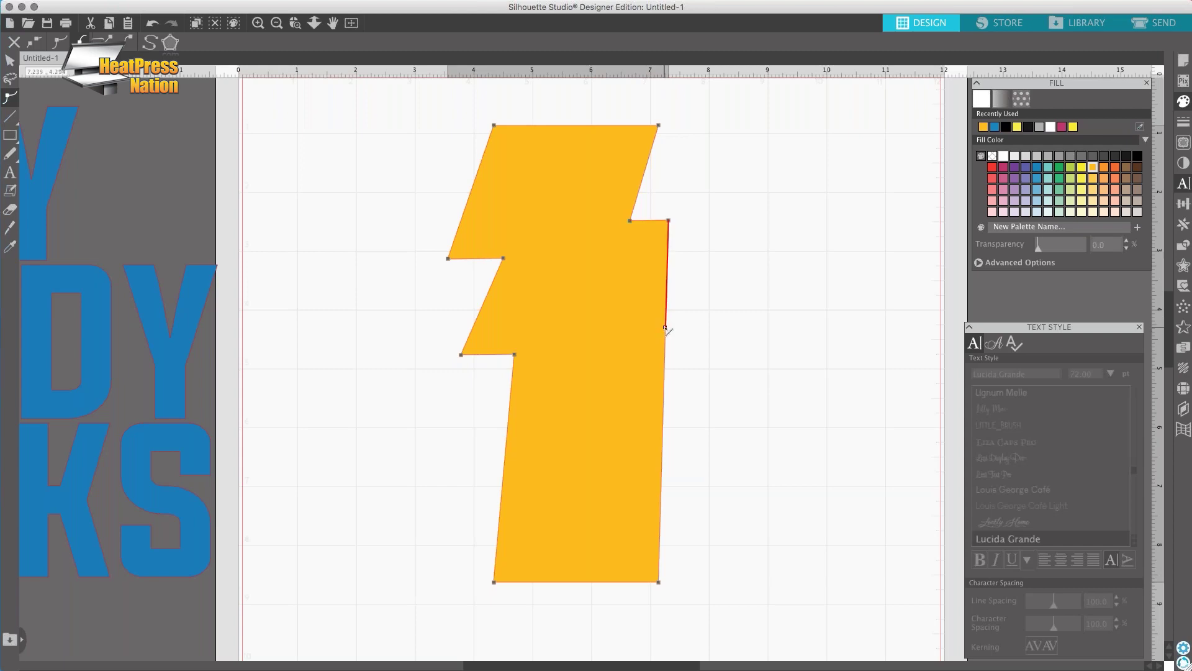
# - Add a lower point on the right edge, pull it inward, and bring the bottom-right corner up beside it to complete a lightning bolt
pyautogui.moveTo(665, 330); pyautogui.dragTo(621, 330)
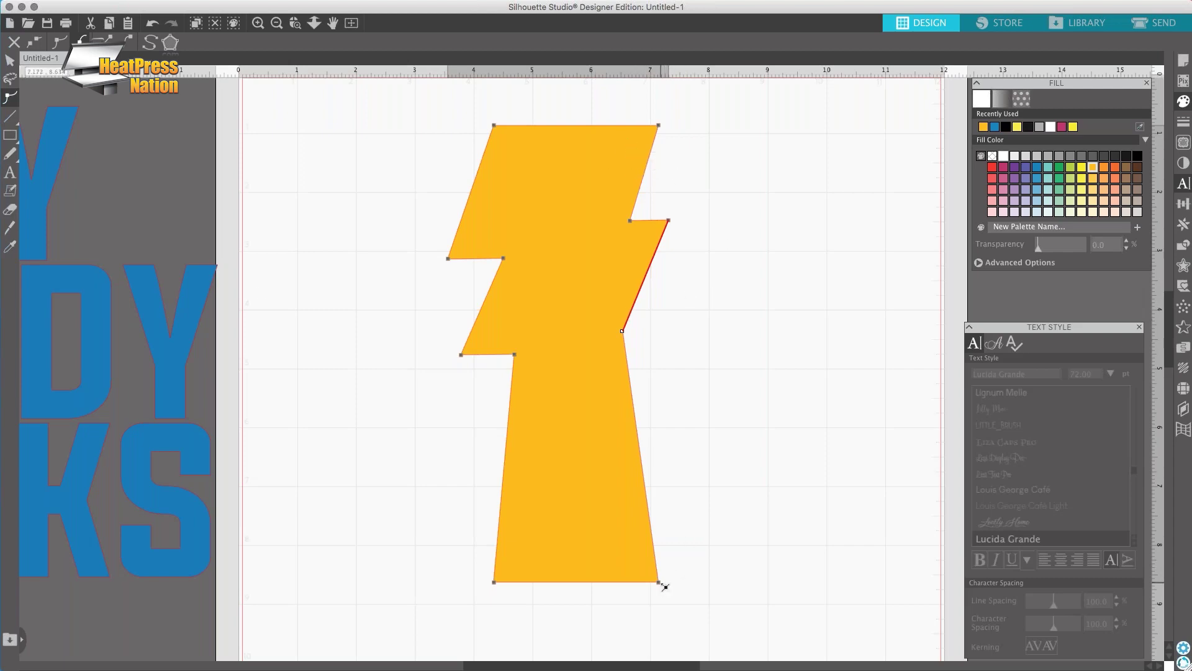
pyautogui.moveTo(660, 583); pyautogui.dragTo(656, 334)
pyautogui.click(693, 348)
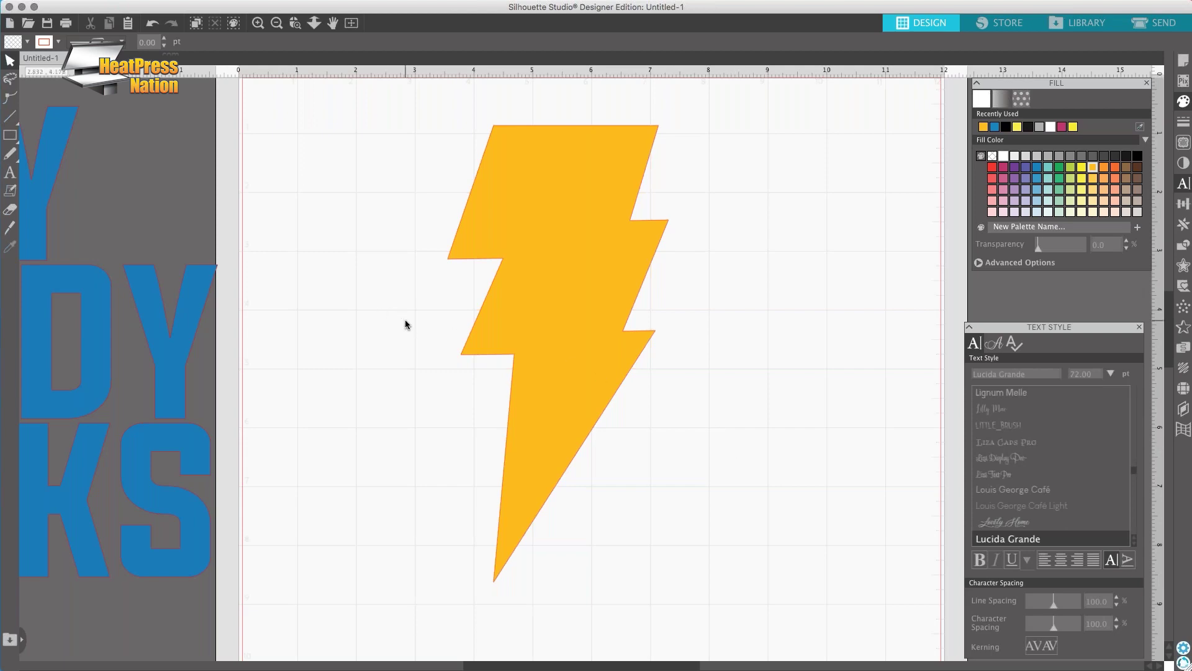
# - Select the bolt's five right-side points and shift them together inward and slightly upward to make the bolt narrower with a slanted top
pyautogui.click(578, 362)
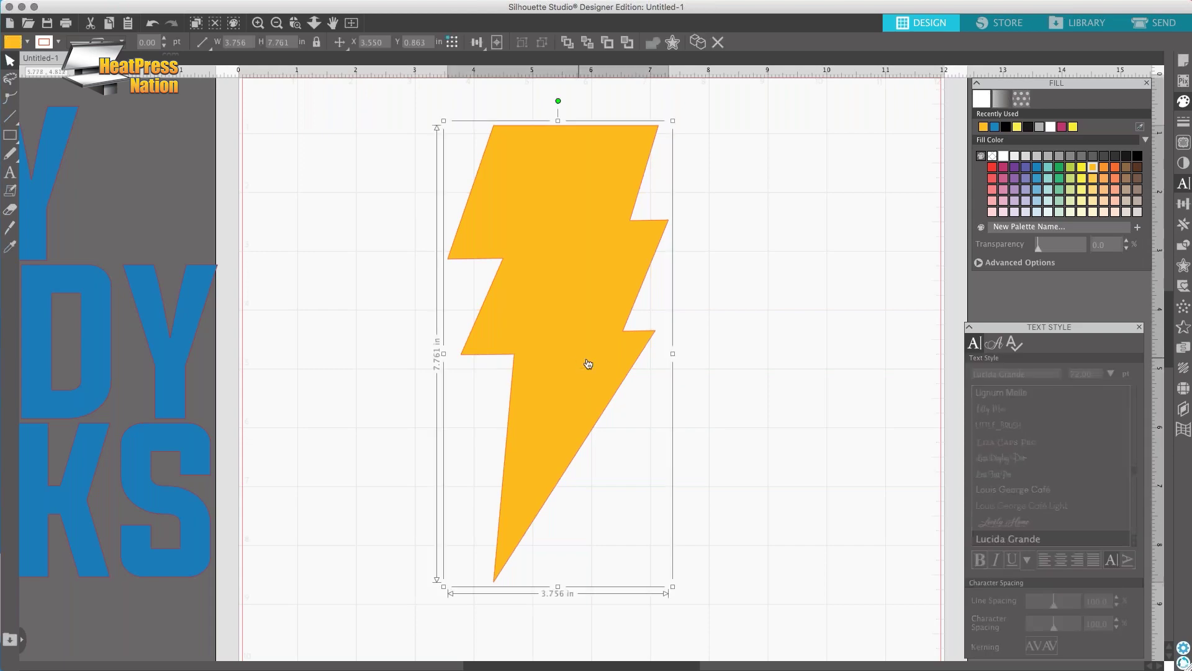
pyautogui.doubleClick(576, 279)
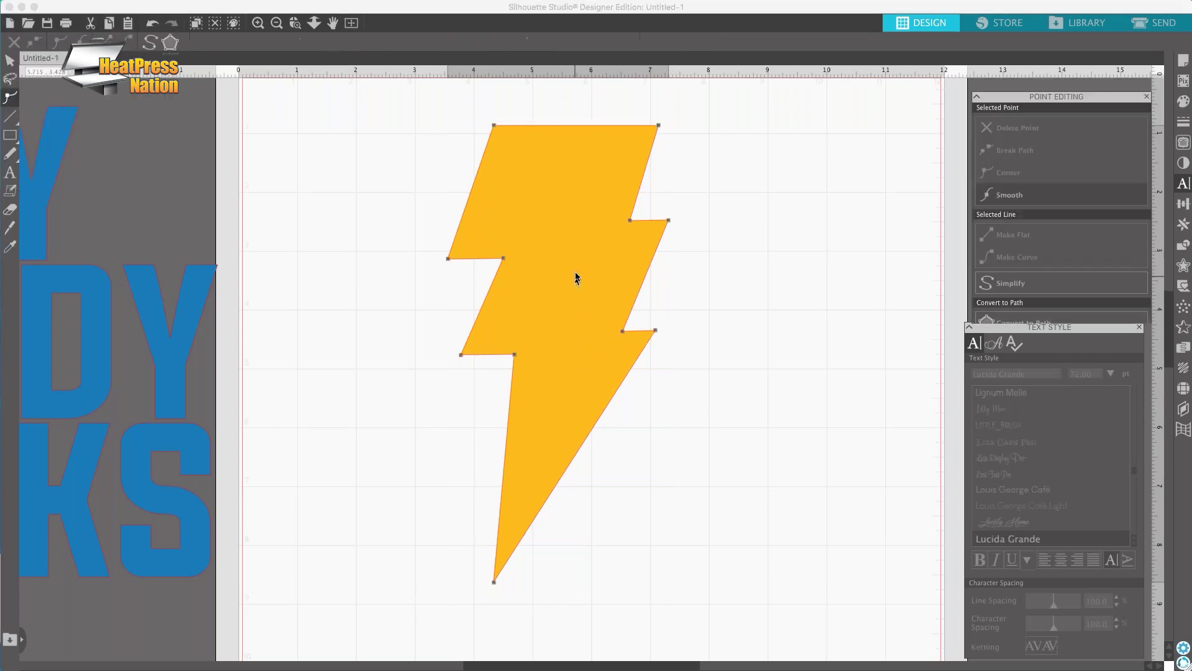
pyautogui.click(12, 99)
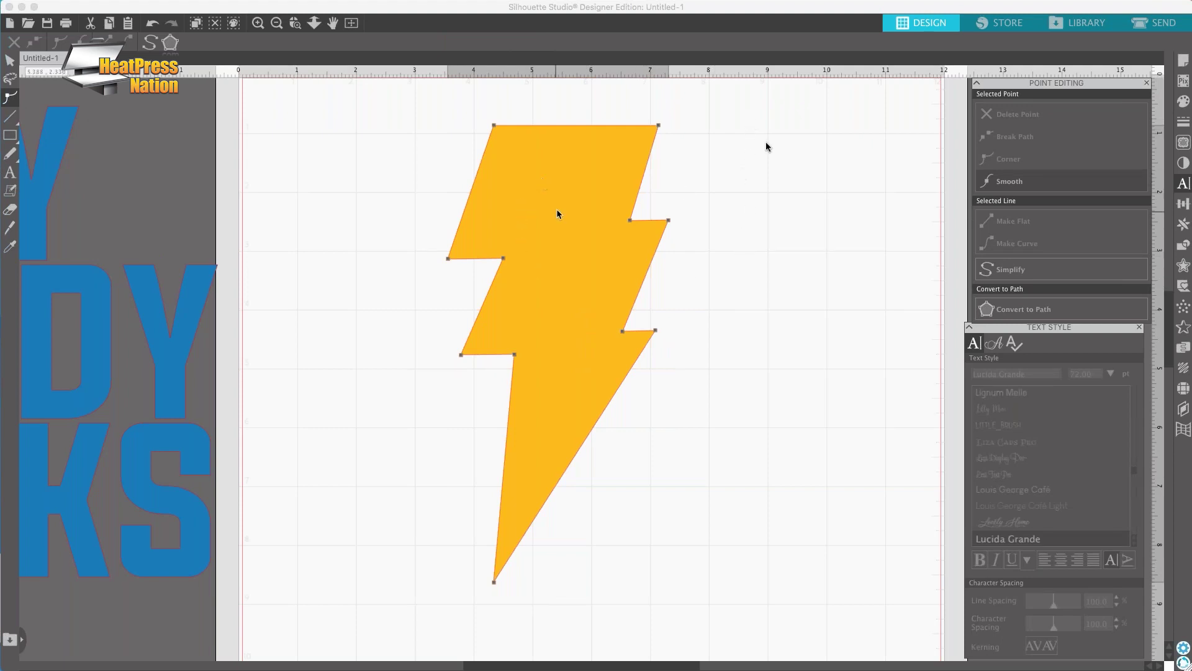
pyautogui.moveTo(747, 100); pyautogui.dragTo(589, 387)
pyautogui.moveTo(572, 444); pyautogui.dragTo(565, 482)
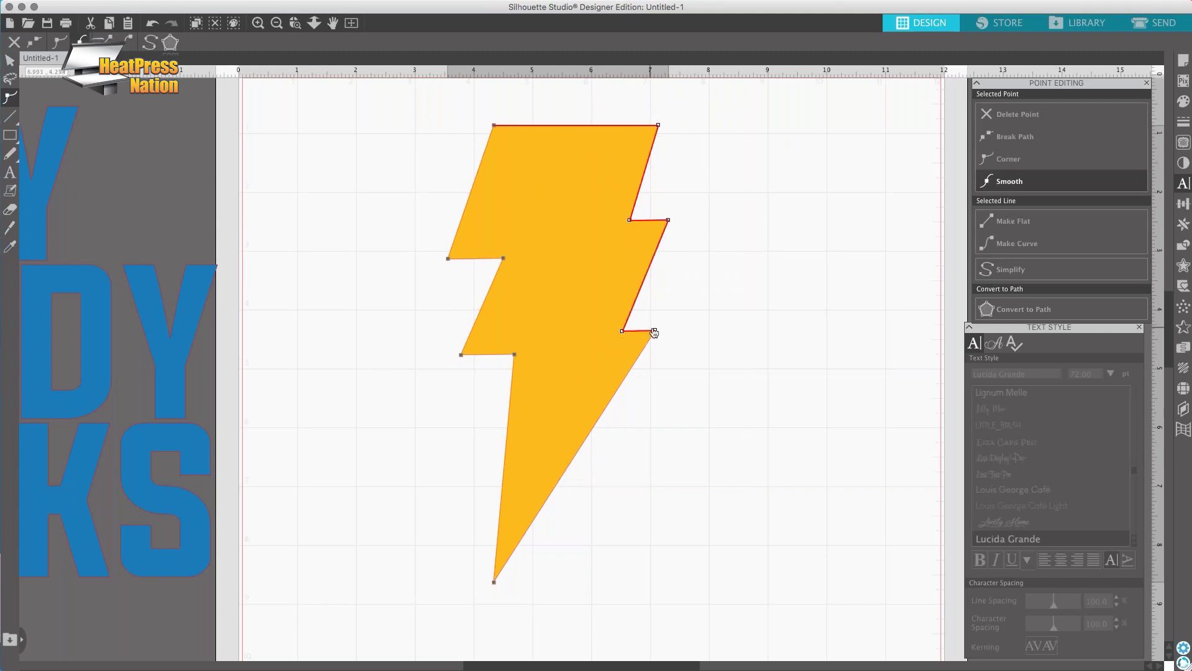
pyautogui.moveTo(652, 330); pyautogui.dragTo(758, 344)
pyautogui.moveTo(789, 325); pyautogui.dragTo(611, 331)
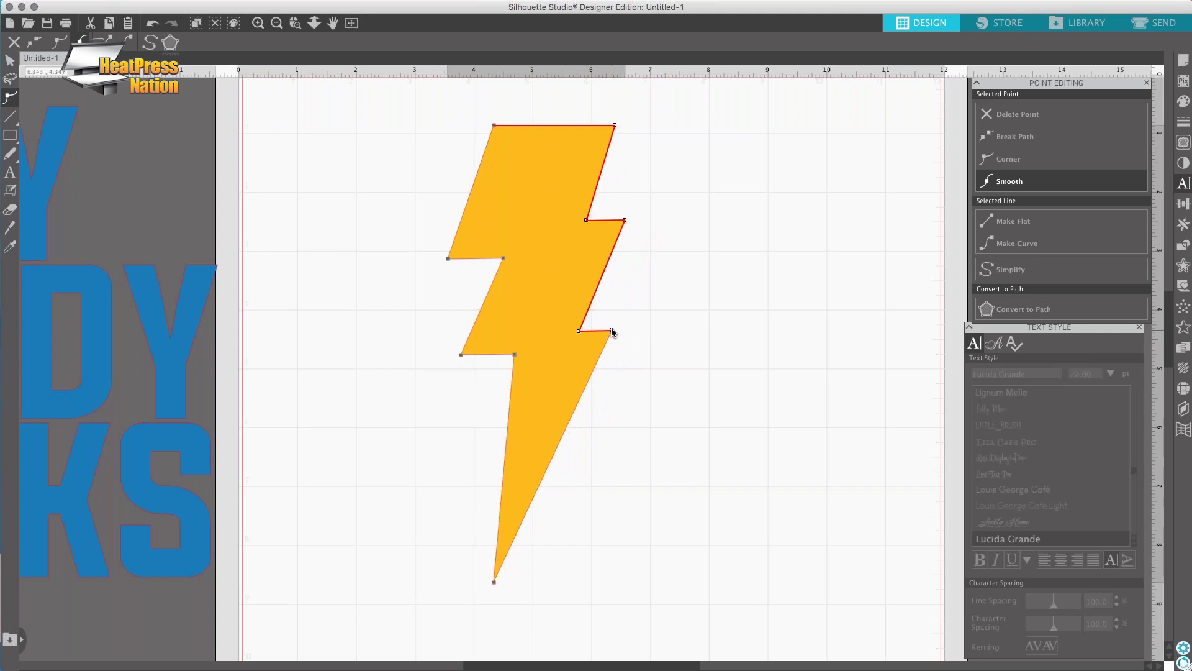
pyautogui.moveTo(612, 325); pyautogui.dragTo(614, 315)
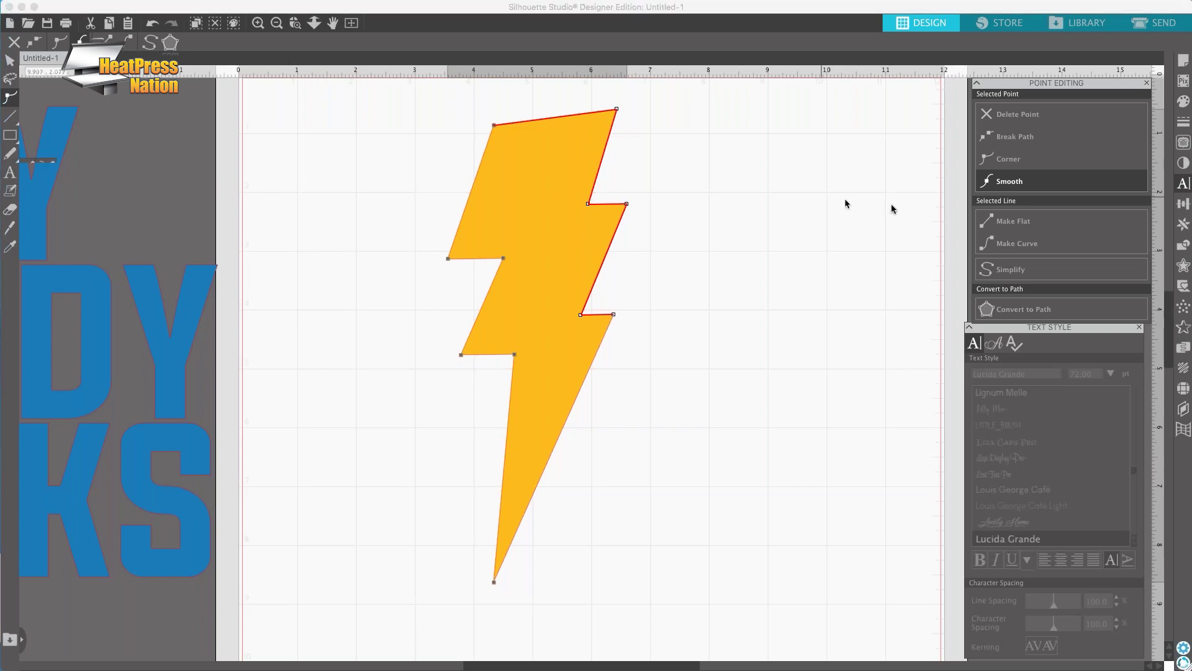
pyautogui.click(721, 314)
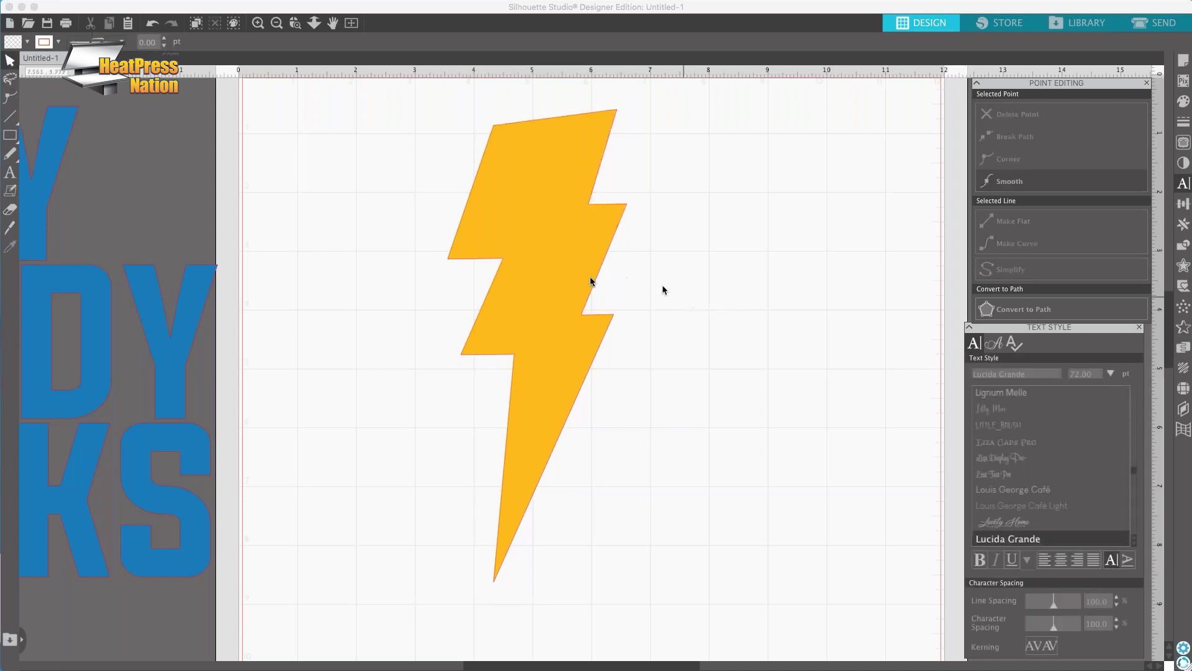
# - Try slanting the two left notches by raising their inner corner points, and undo both moves
pyautogui.click(522, 269)
pyautogui.doubleClick(507, 264)
pyautogui.moveTo(503, 256); pyautogui.dragTo(506, 247)
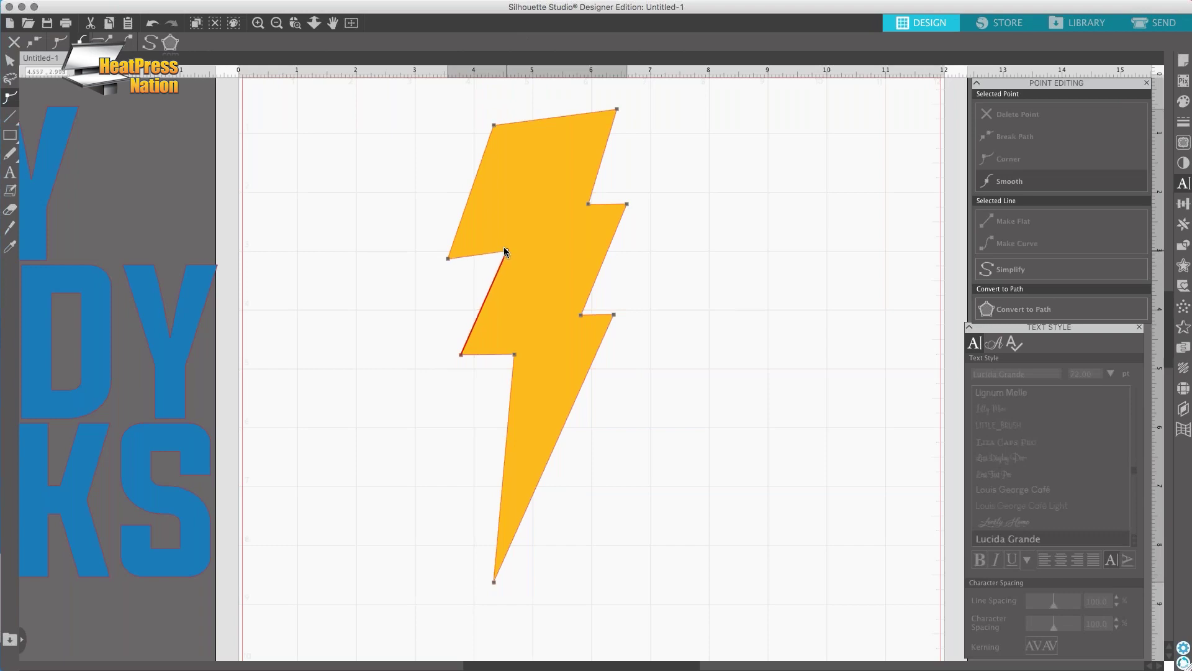
pyautogui.moveTo(514, 355); pyautogui.dragTo(517, 346)
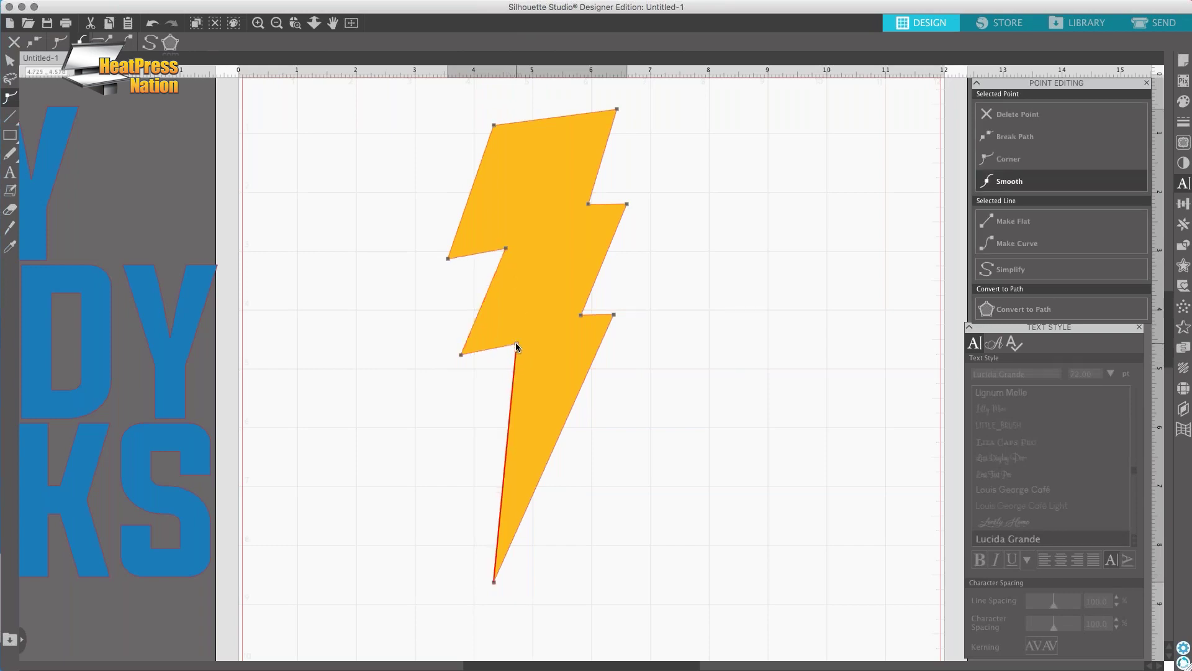
pyautogui.press('super+z')
pyautogui.press('super+z')
pyautogui.press('super+z')
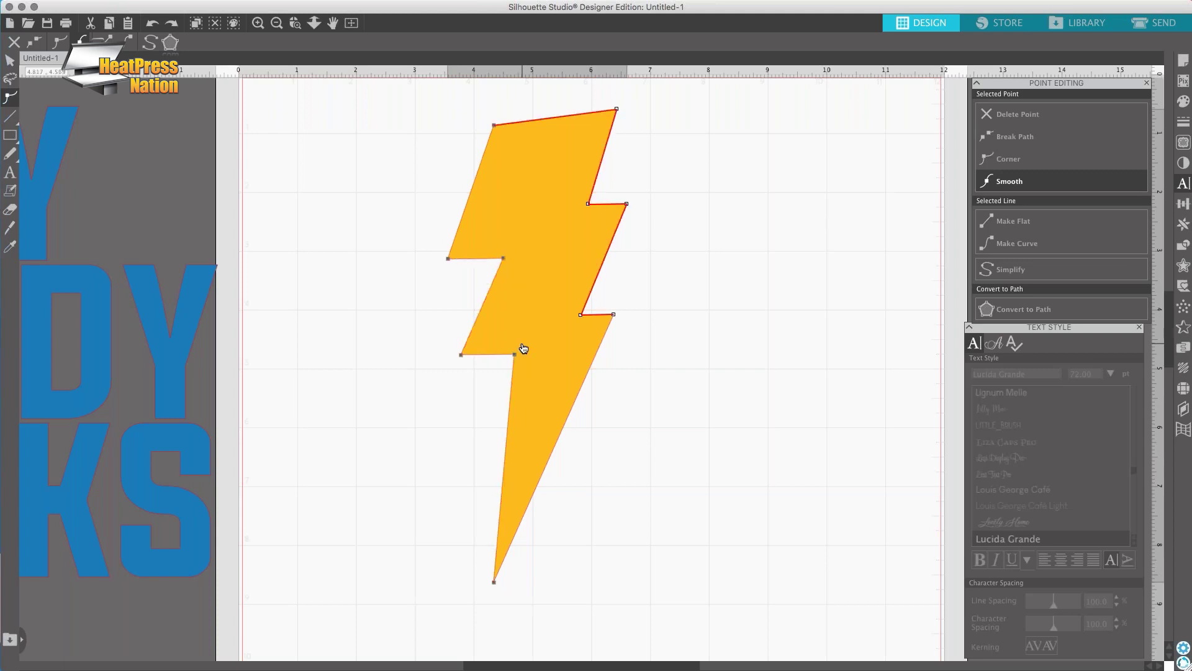
pyautogui.click(662, 268)
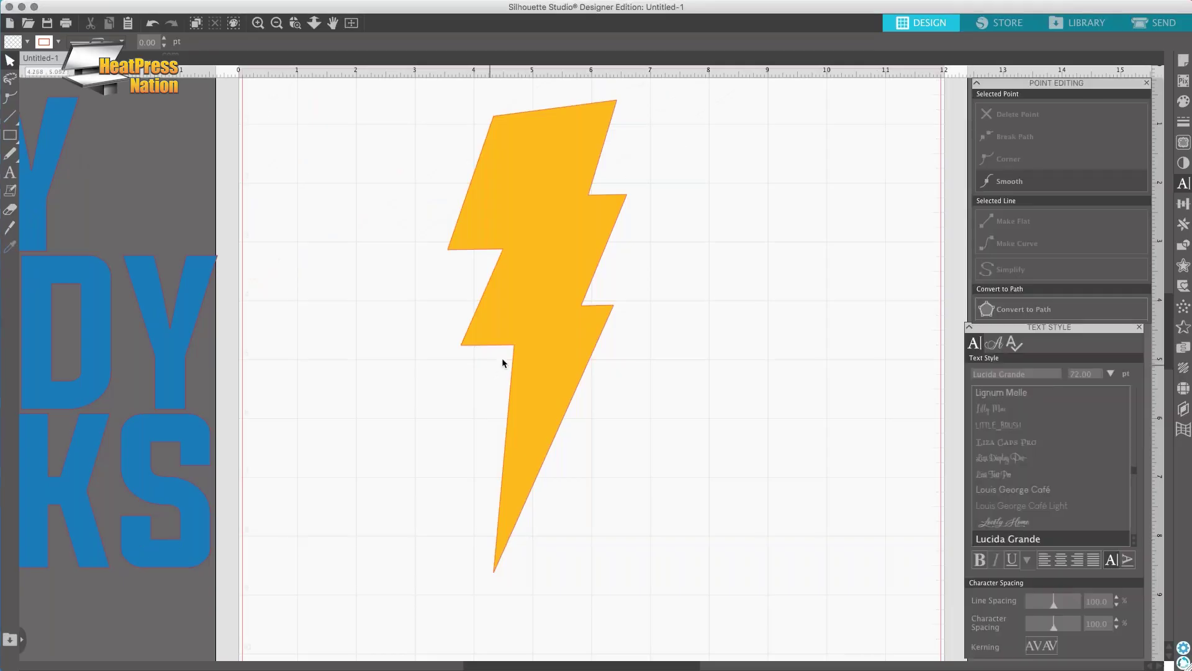
pyautogui.scroll(-3, 531, 378)
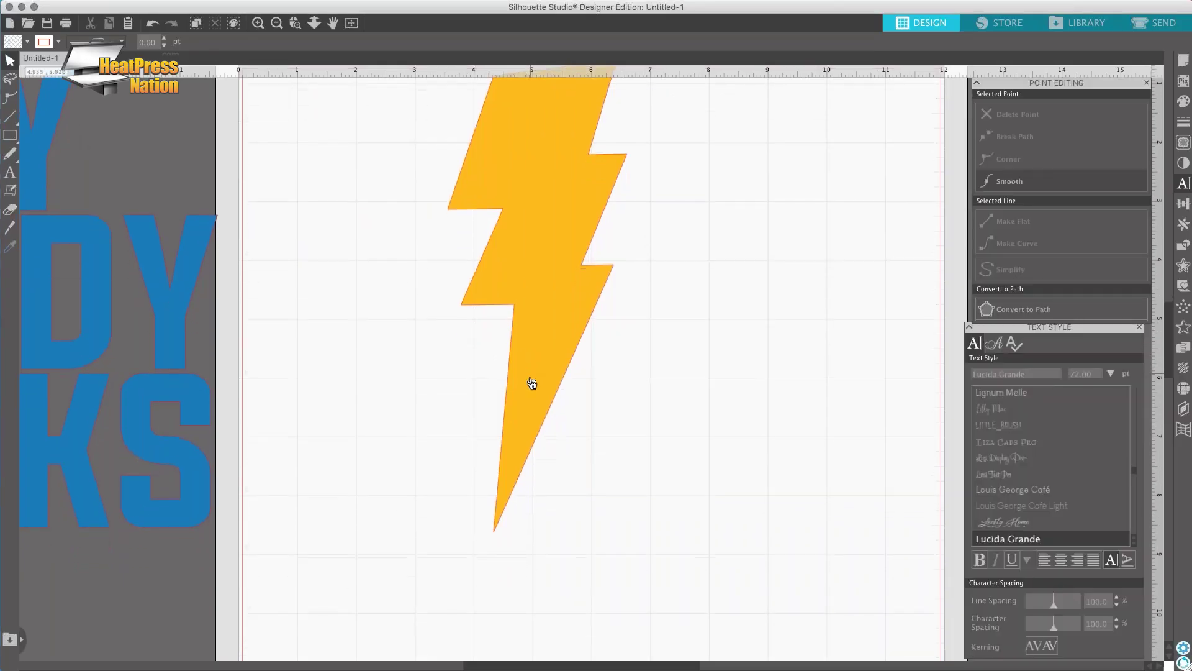
pyautogui.click(258, 23)
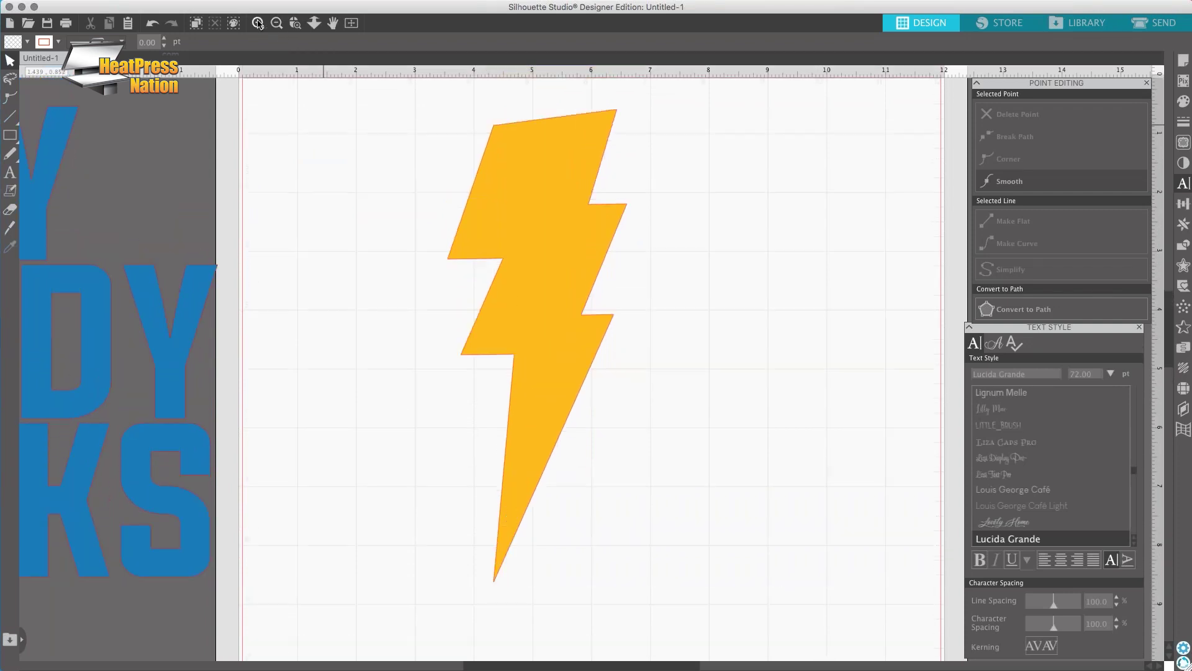
pyautogui.scroll(2, 416, 193)
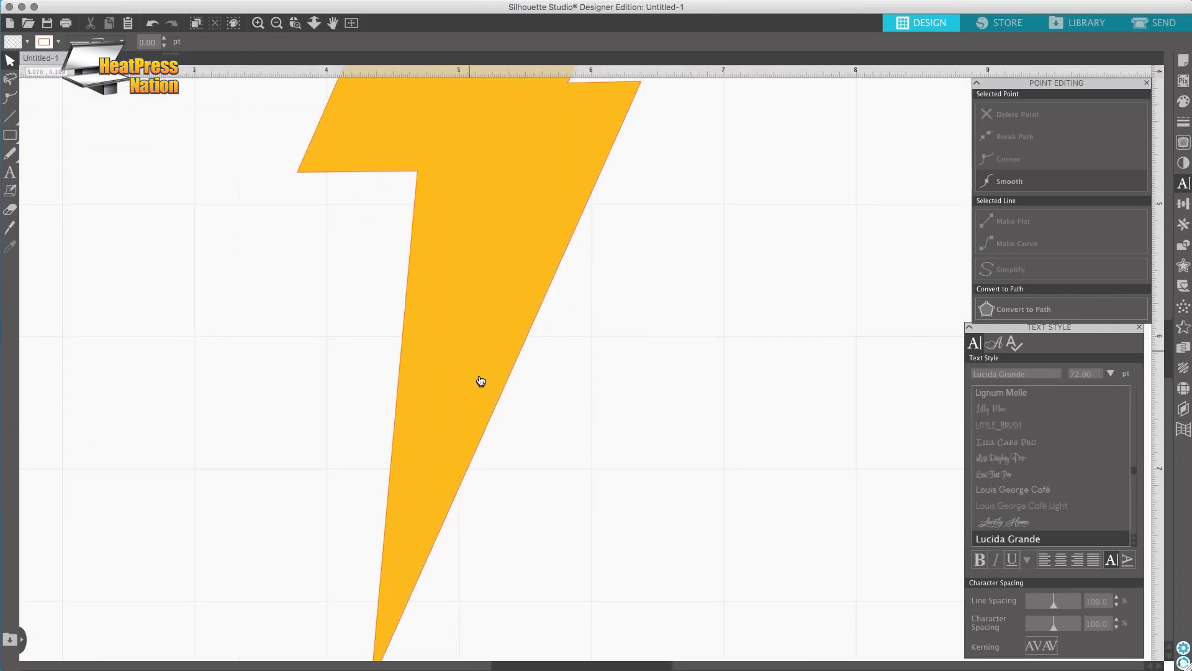
pyautogui.scroll(-3, 478, 381)
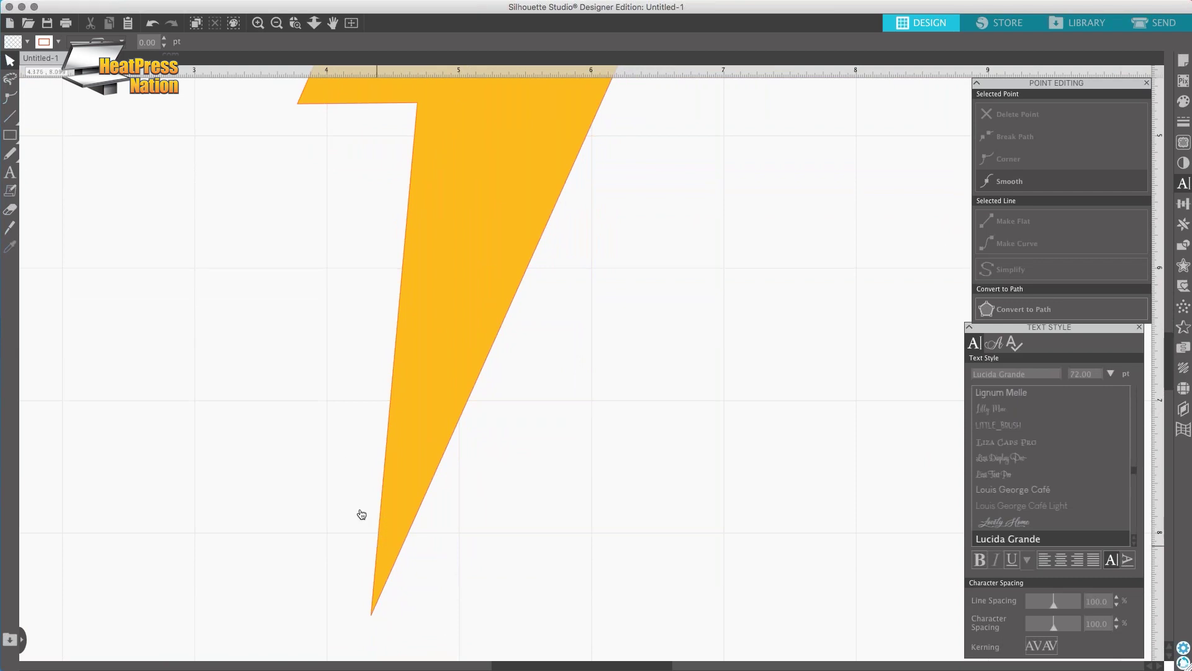
# - Add two closely spaced edit points on each side of the lightning bolt, just above its bottom tip
pyautogui.doubleClick(440, 443)
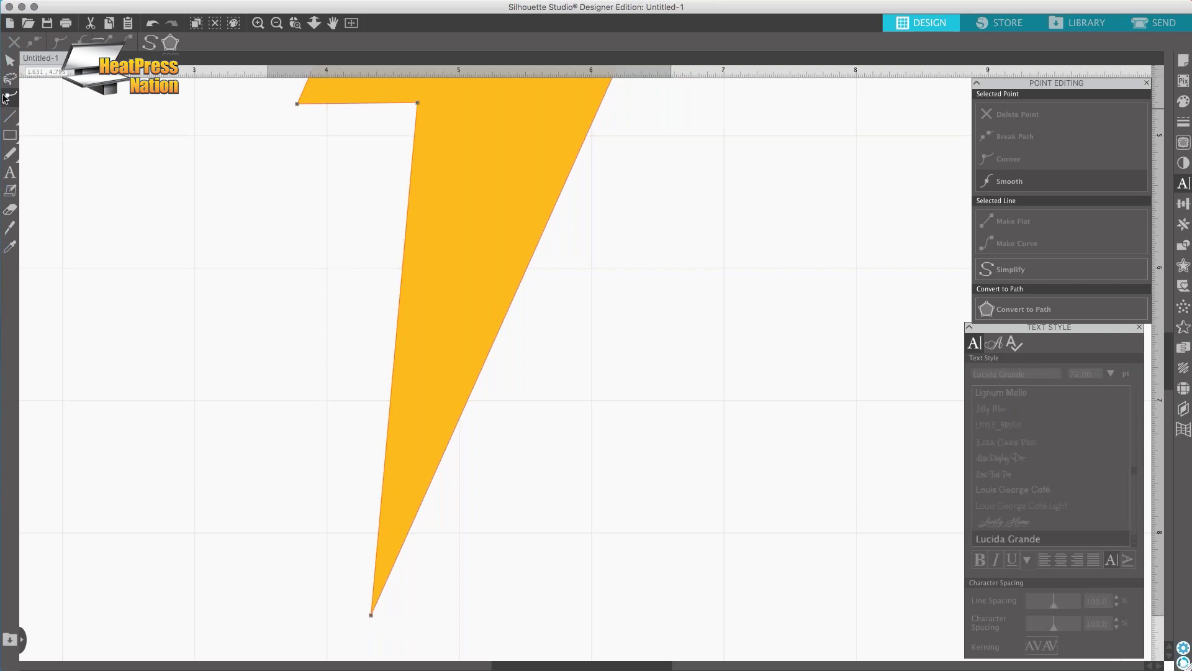
pyautogui.click(377, 535)
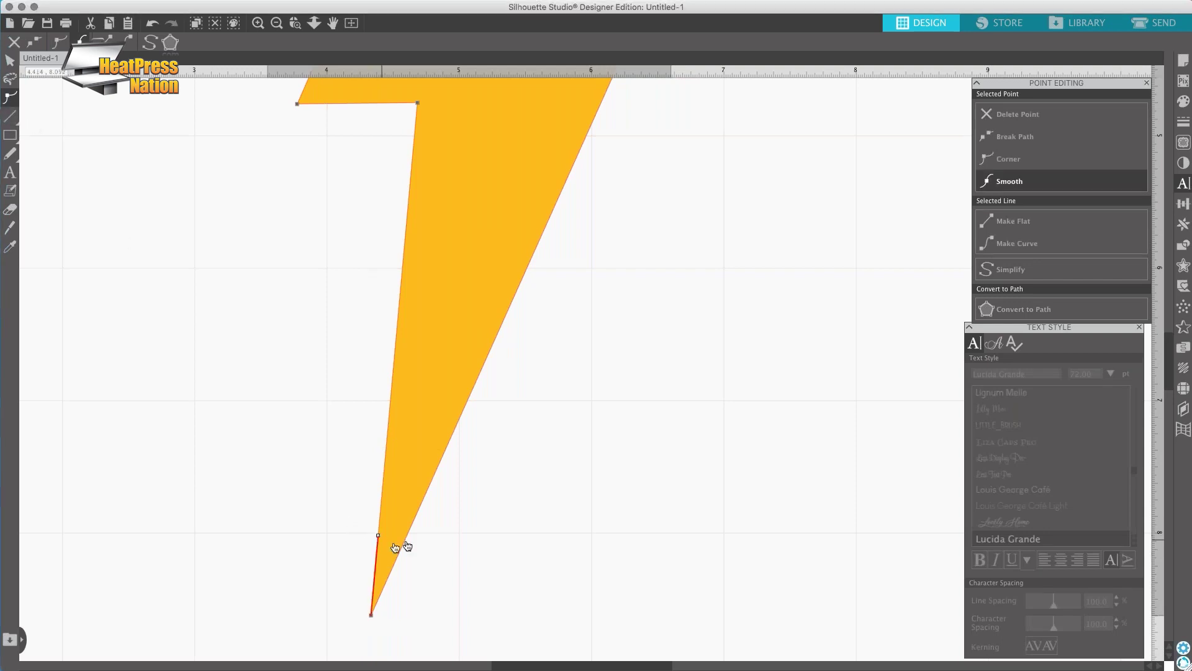
pyautogui.click(405, 539)
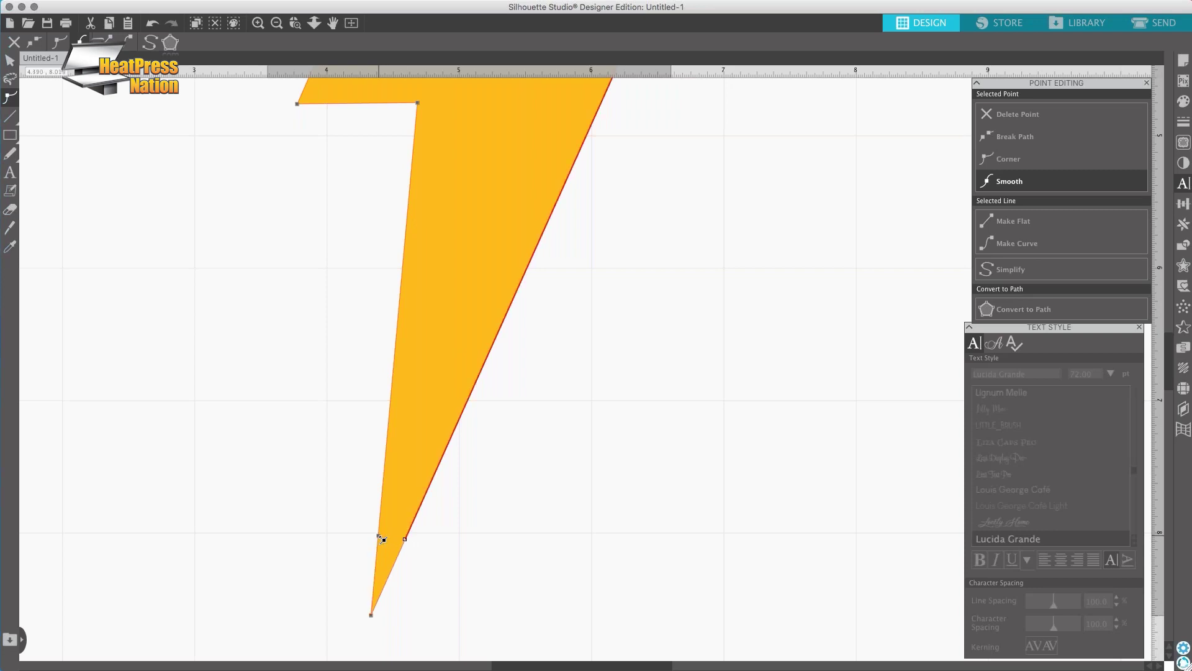
pyautogui.click(378, 550)
pyautogui.click(399, 553)
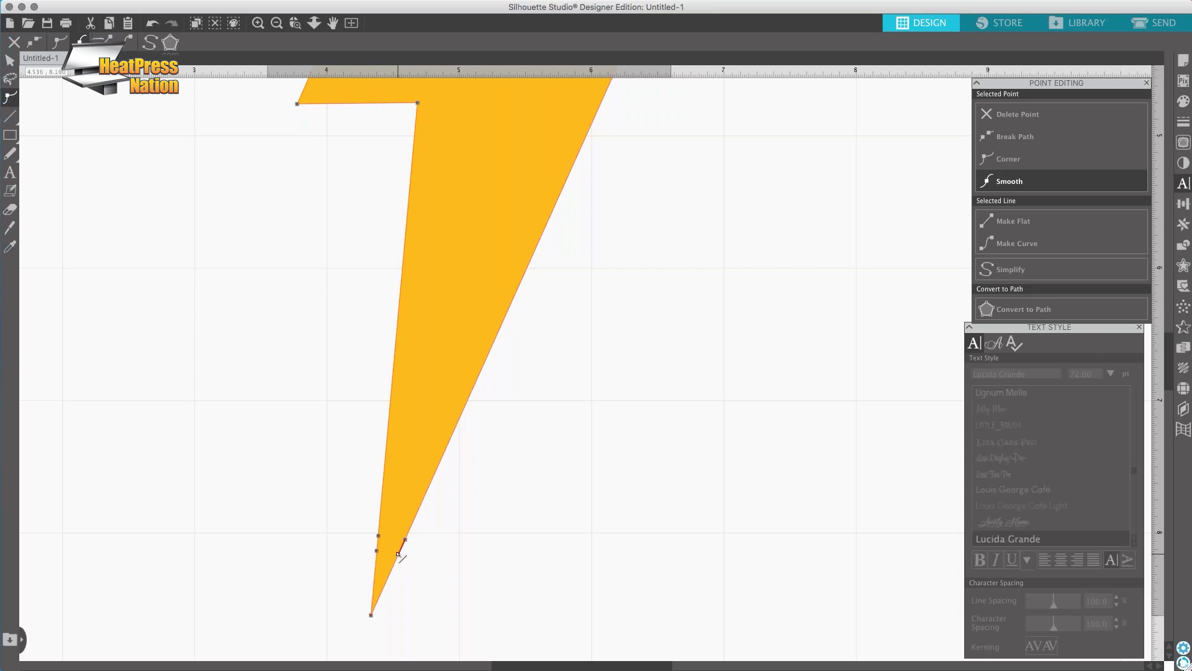
# - Pull the lower added point on each side outward and upward to form an arrowhead at the bolt's tip
pyautogui.click(257, 24)
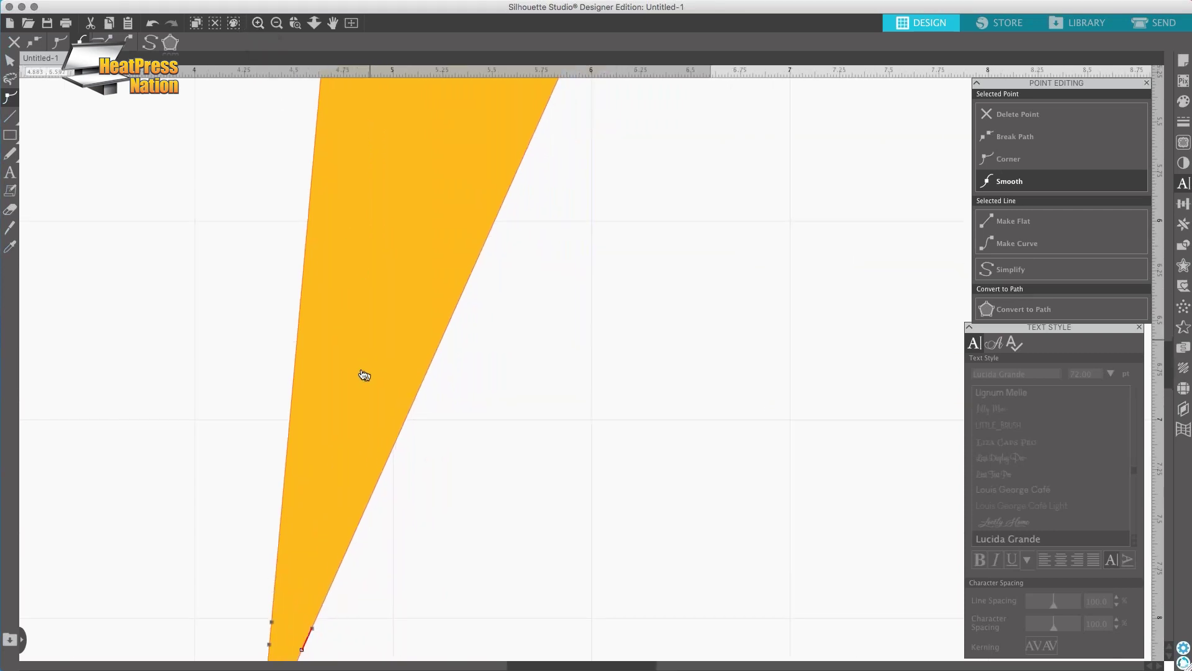
pyautogui.scroll(-5, 363, 388)
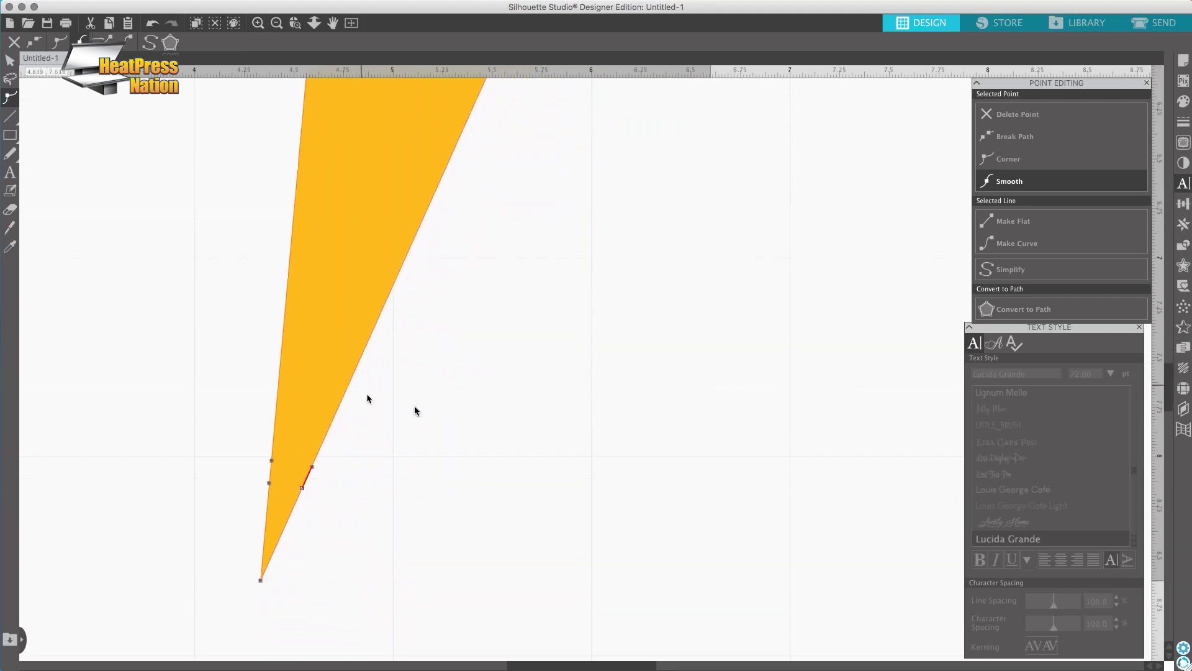
pyautogui.scroll(-1, 334, 357)
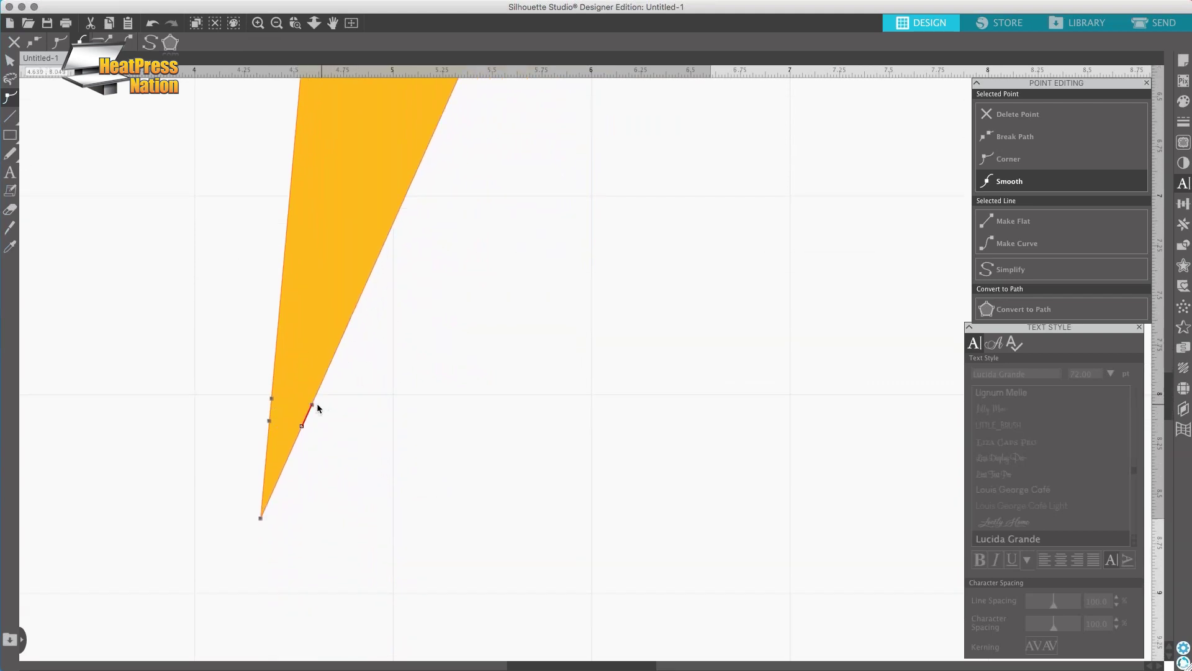
pyautogui.click(271, 423)
pyautogui.moveTo(270, 423); pyautogui.dragTo(254, 388)
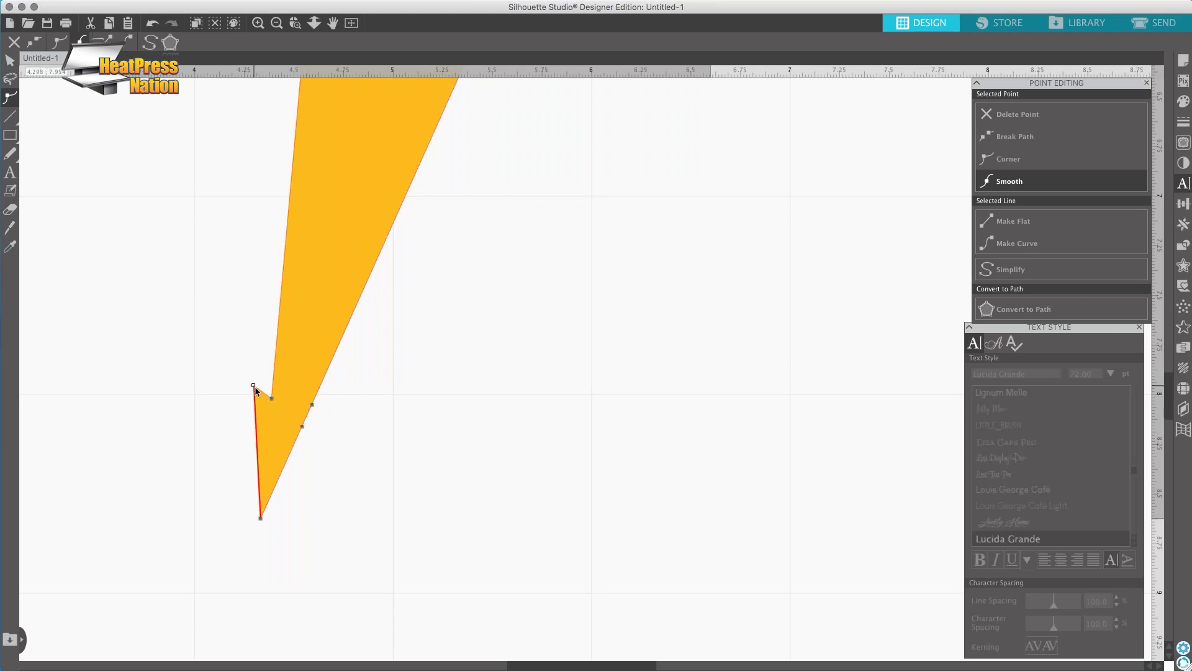
pyautogui.moveTo(303, 428); pyautogui.dragTo(339, 397)
pyautogui.click(398, 404)
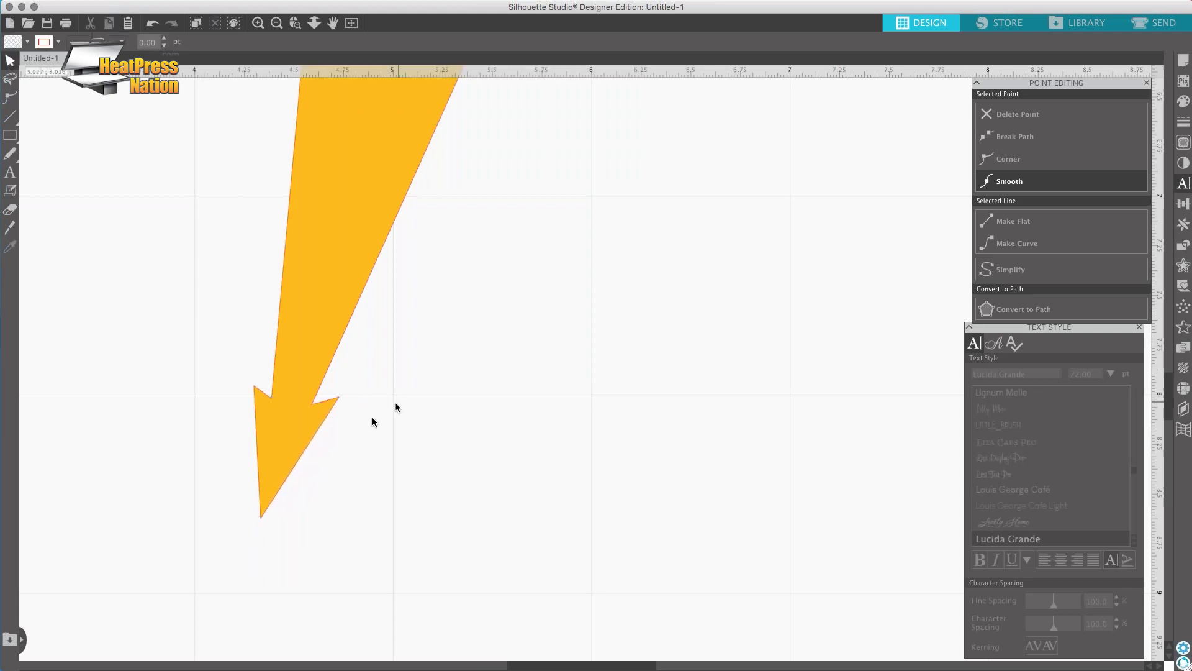
# - Move the MY DADDY ROCKS text closer to the bolt and change its fill color to black
pyautogui.click(277, 24)
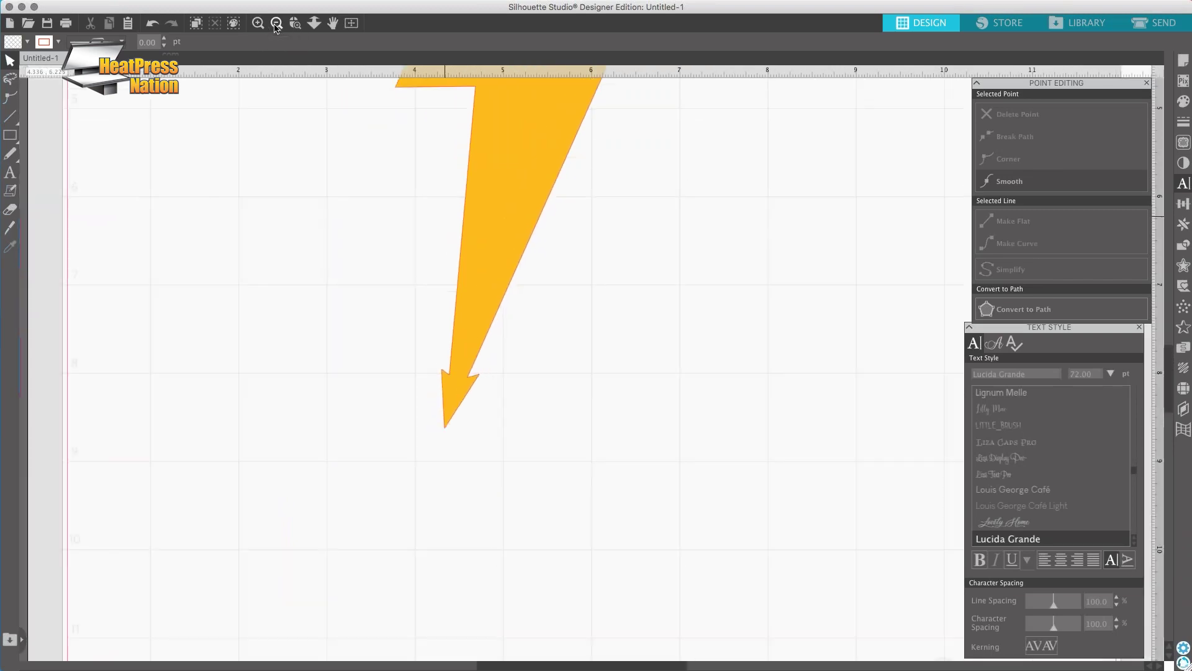
pyautogui.click(276, 24)
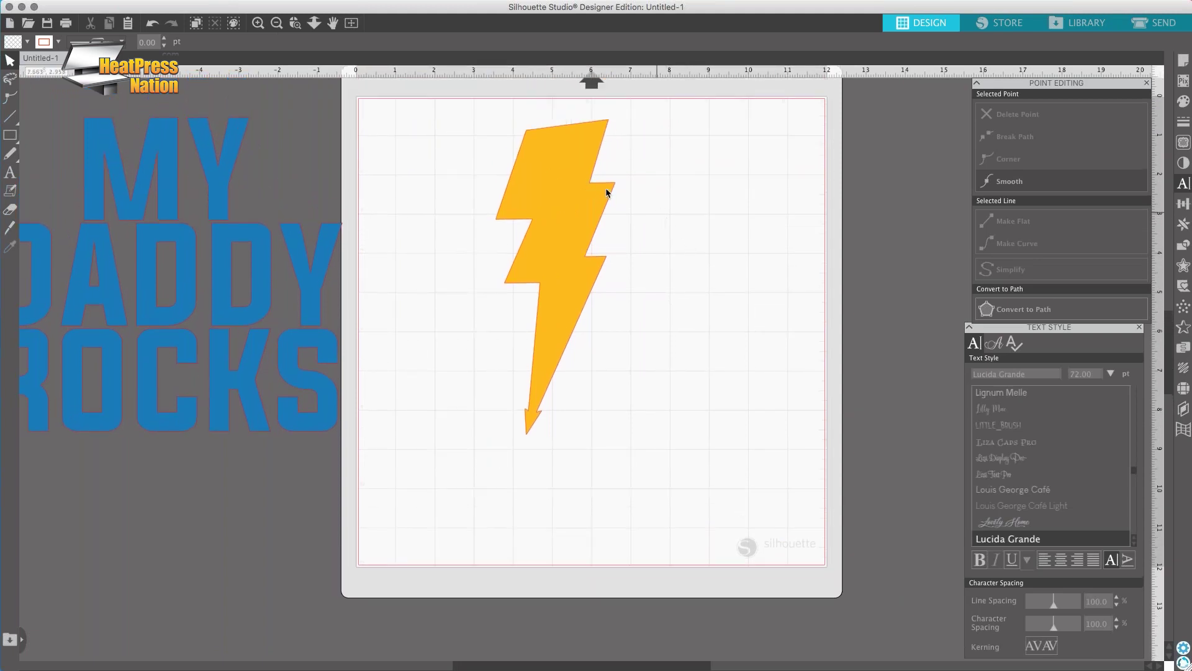
pyautogui.click(550, 176)
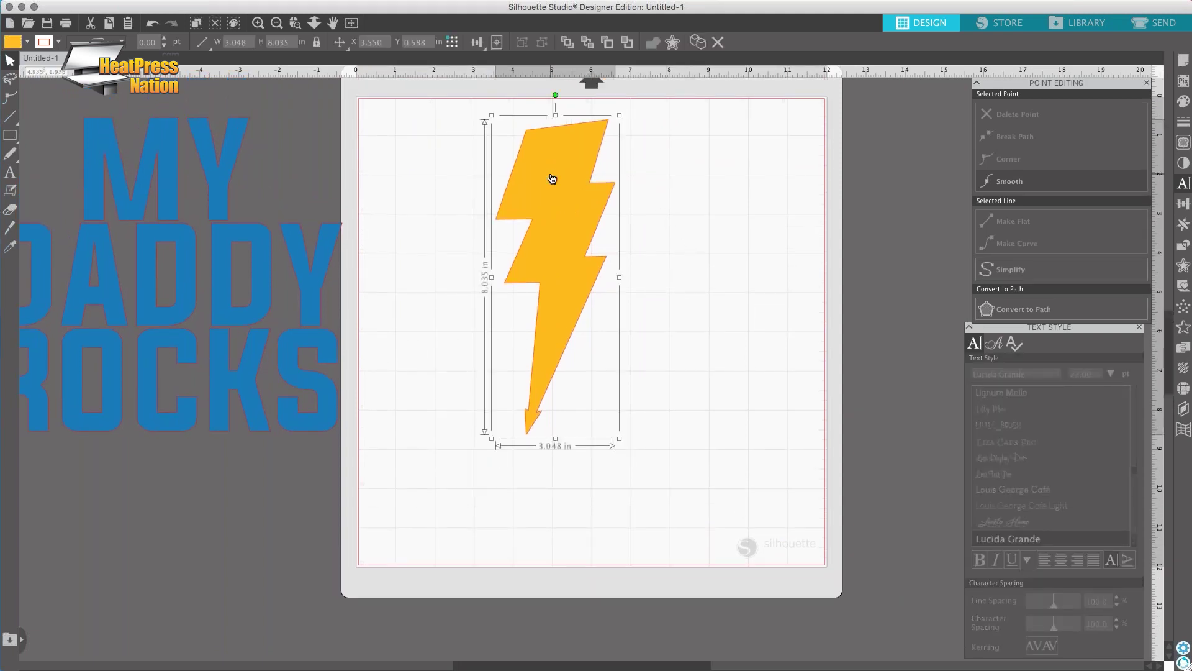
pyautogui.click(216, 182)
pyautogui.moveTo(221, 184); pyautogui.dragTo(344, 191)
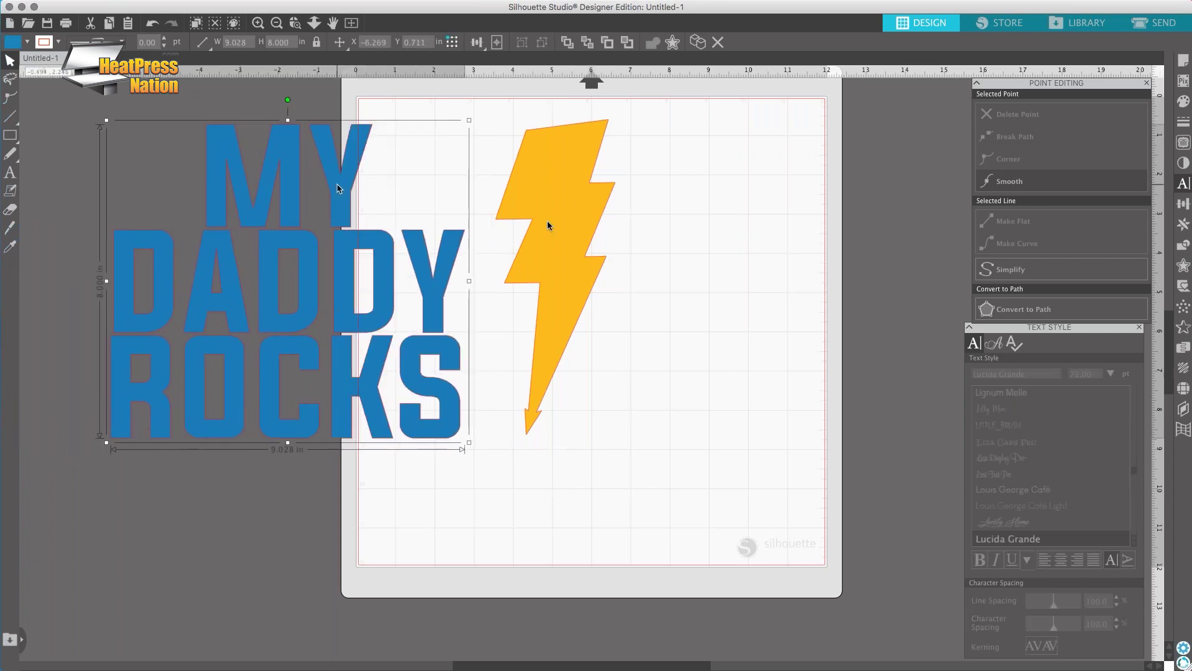
pyautogui.click(1182, 101)
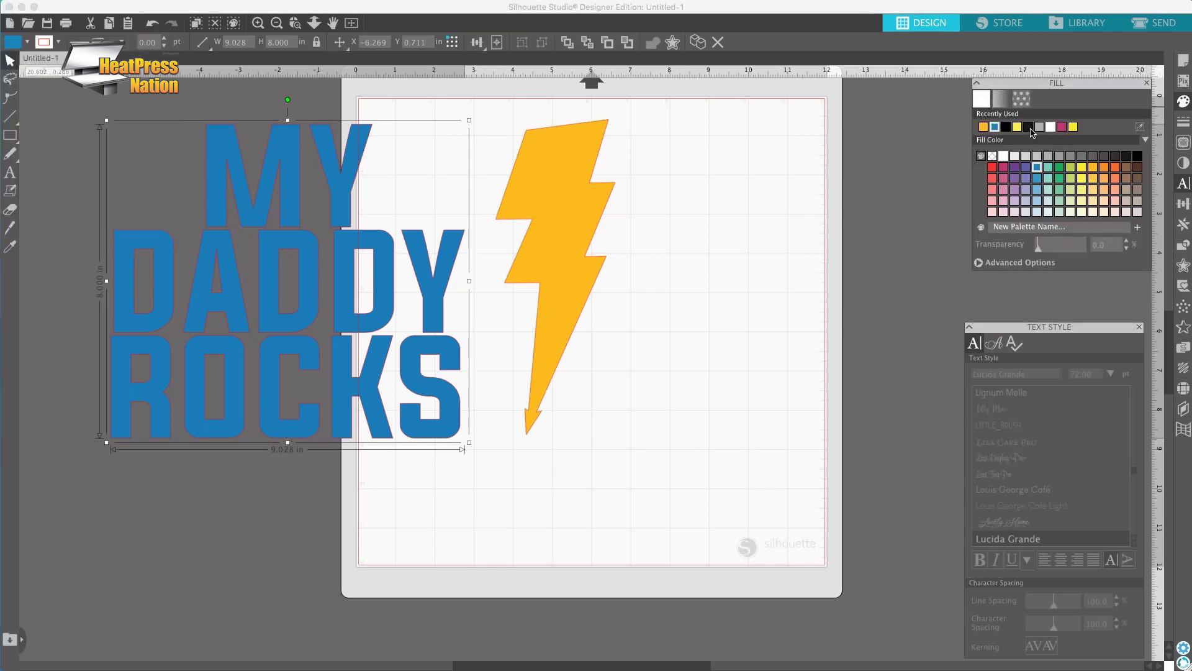
pyautogui.click(1026, 128)
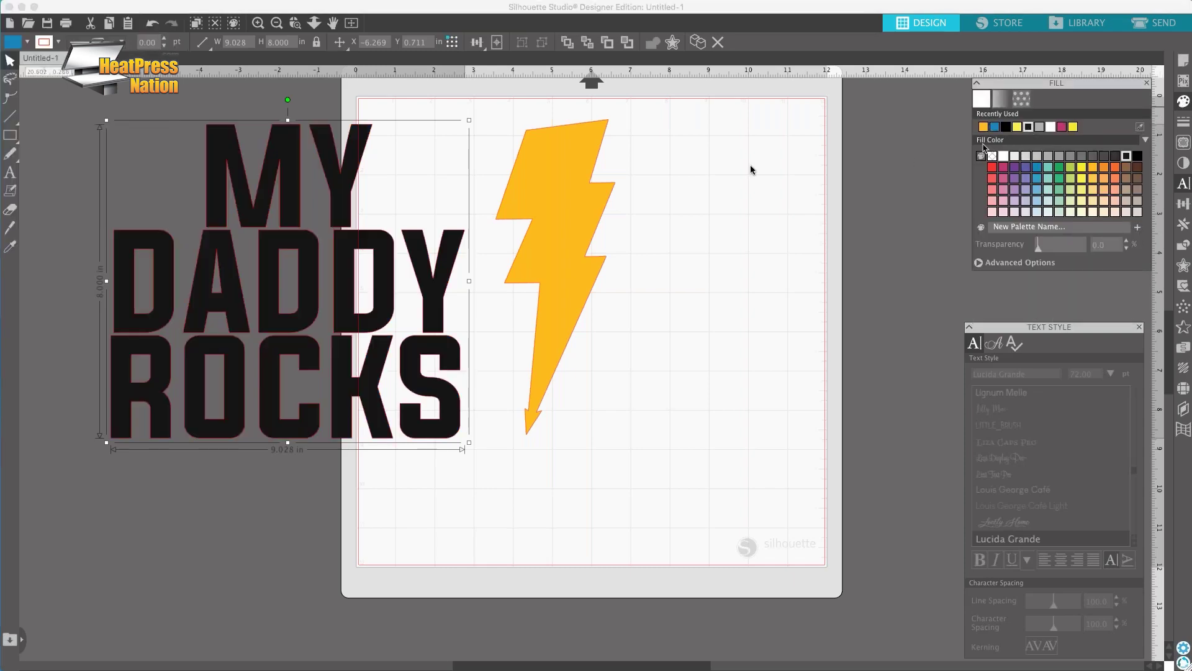
pyautogui.click(488, 159)
pyautogui.click(537, 157)
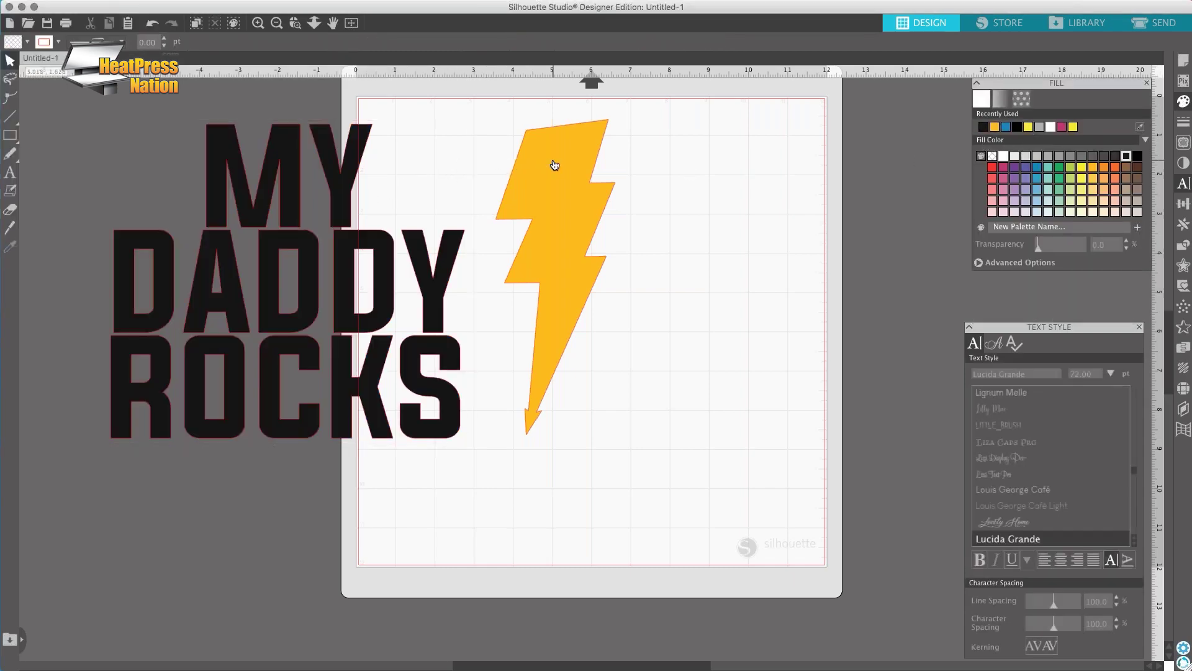
# - Set the lightning bolt's height to 8 in, keeping its proportions
pyautogui.click(346, 184)
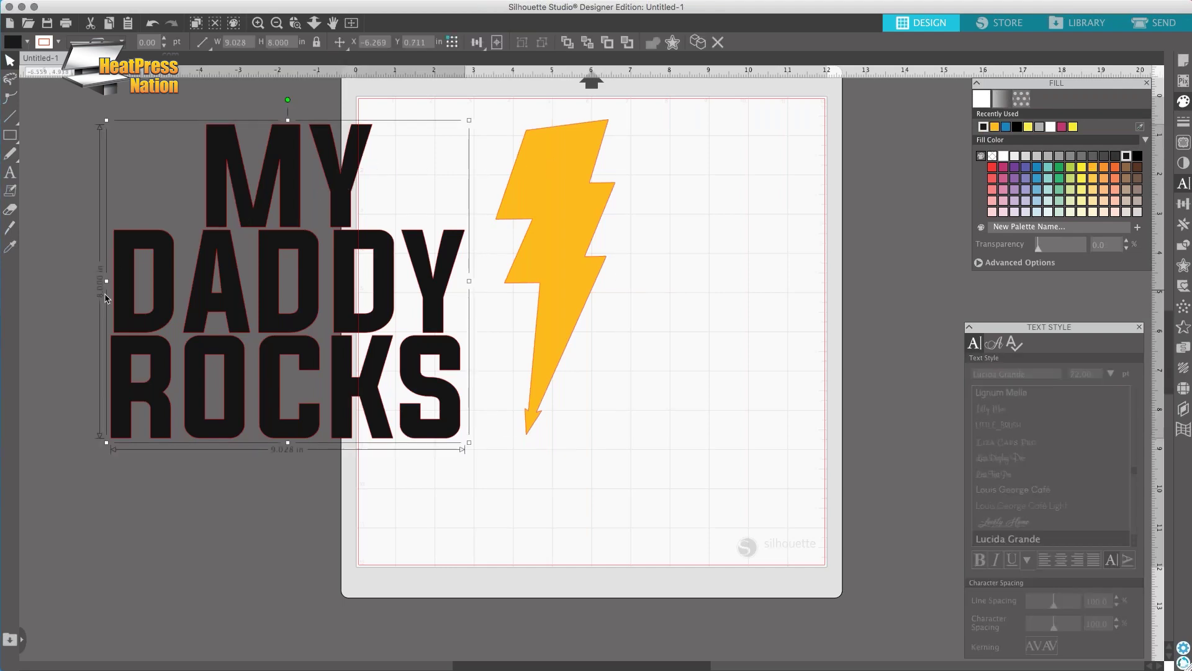
pyautogui.click(557, 207)
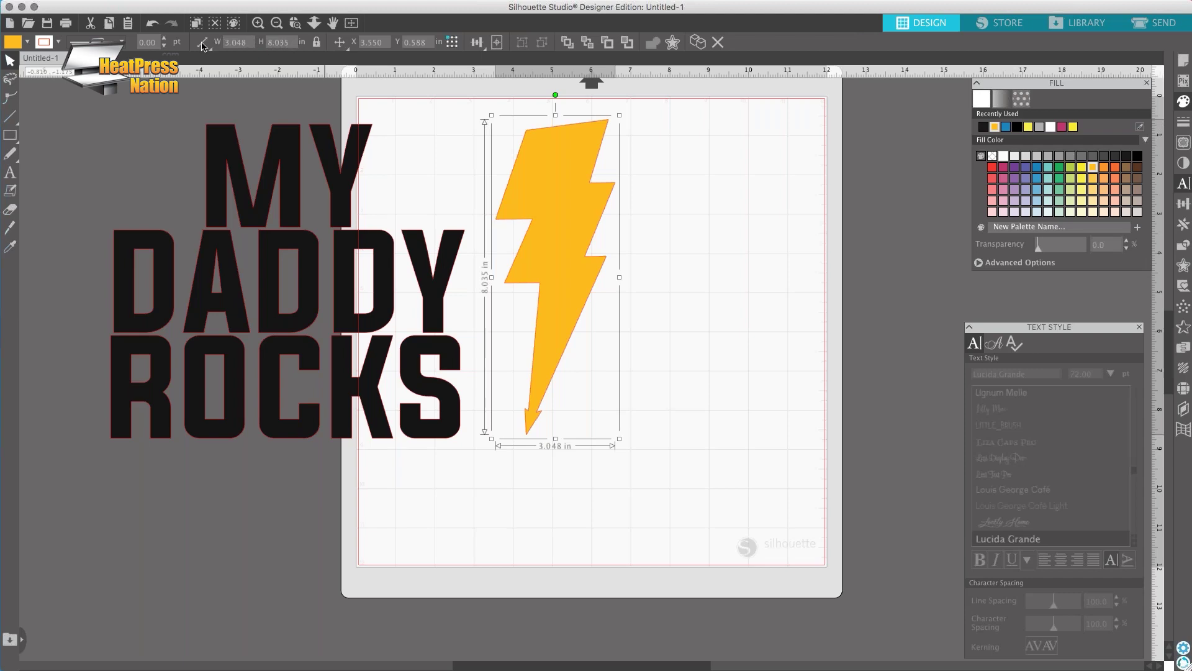
pyautogui.moveTo(272, 44); pyautogui.dragTo(267, 45)
pyautogui.write('8')
pyautogui.click(695, 227)
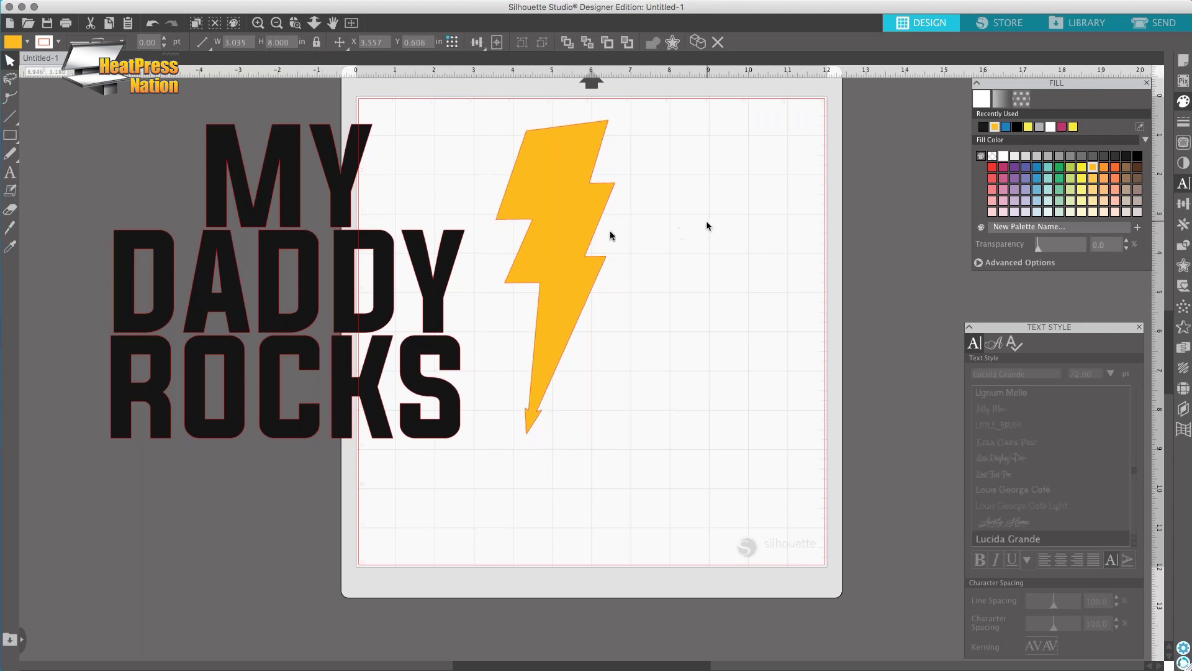
# - Move the bolt to the right of the text's new spot and place the MY DADDY ROCKS text on the page
pyautogui.moveTo(575, 210); pyautogui.dragTo(872, 227)
pyautogui.click(428, 239)
pyautogui.moveTo(381, 249); pyautogui.dragTo(660, 248)
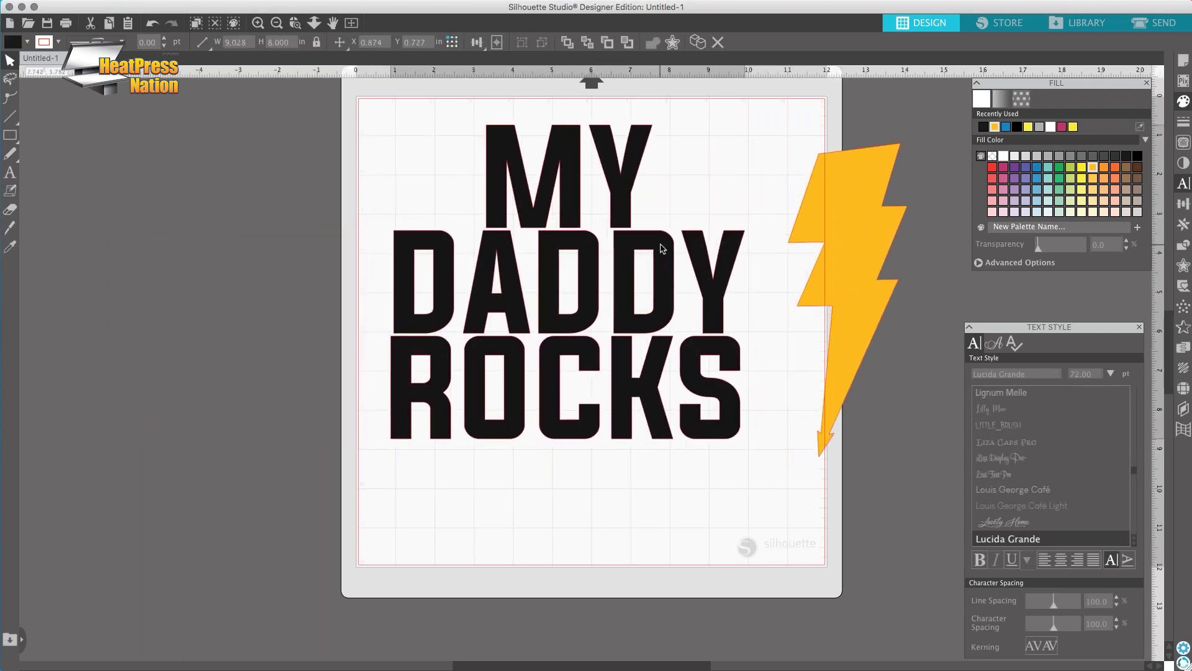
pyautogui.click(865, 196)
pyautogui.moveTo(865, 195)
pyautogui.mouseDown()
pyautogui.moveTo(697, 173)
pyautogui.moveTo(862, 189)
pyautogui.mouseUp()
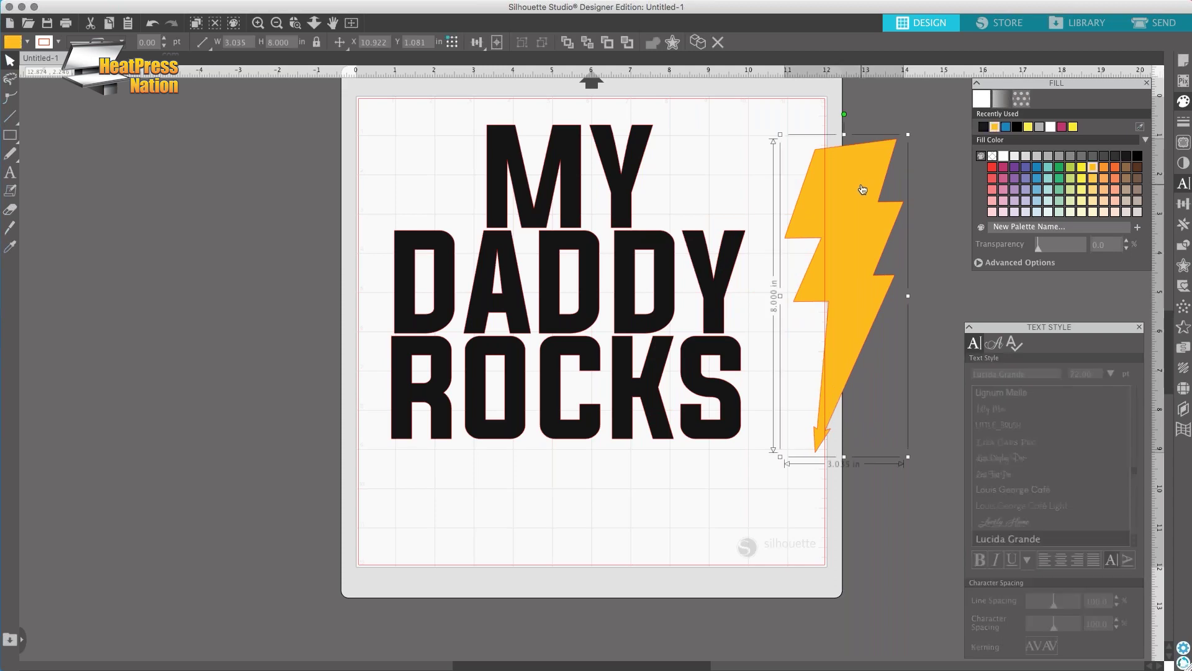
# - Select the bolt and the text together and center them on each other
pyautogui.keyDown('shift'); pyautogui.click(622, 189); pyautogui.keyUp('shift')
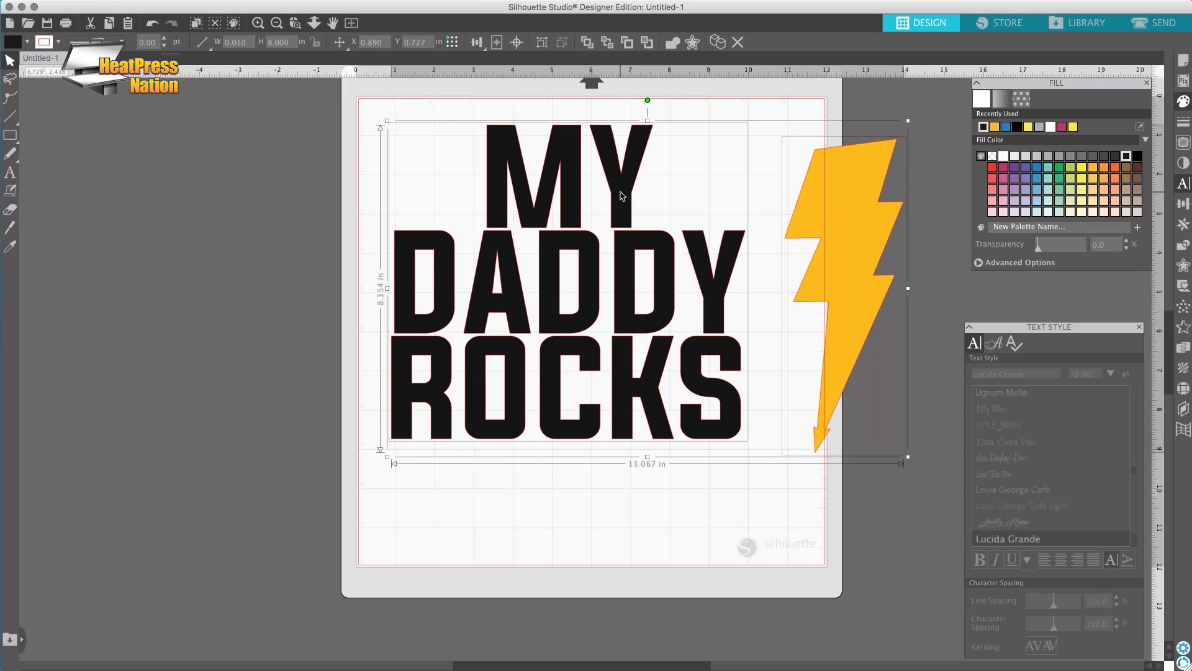
pyautogui.click(517, 43)
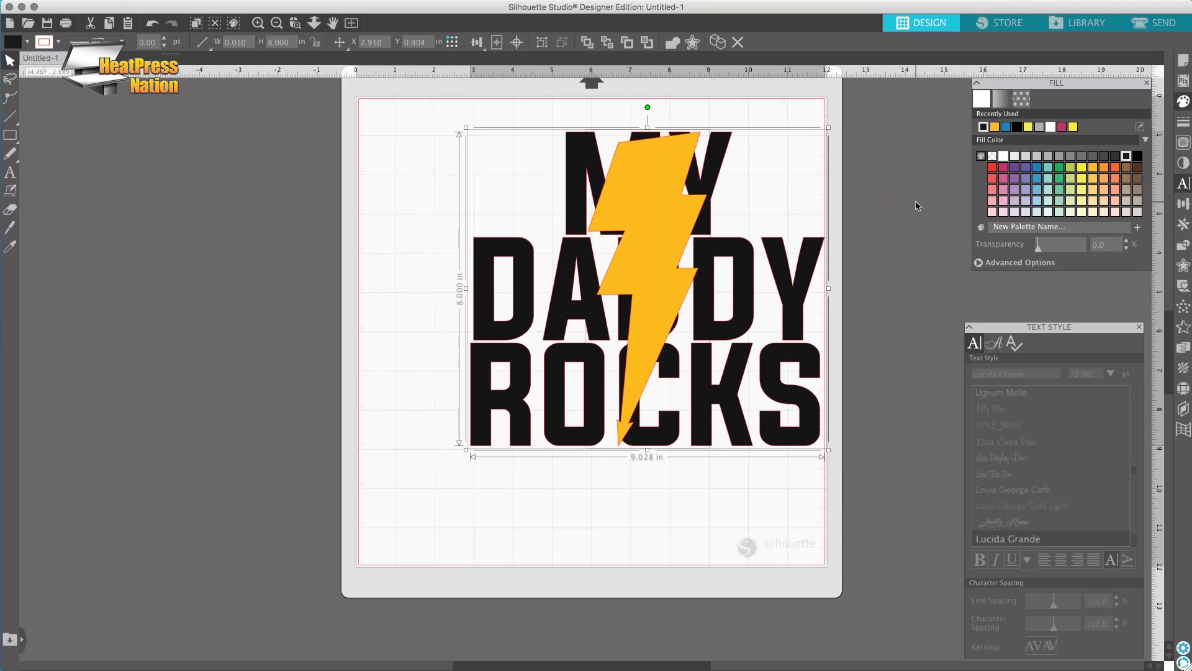
pyautogui.click(908, 211)
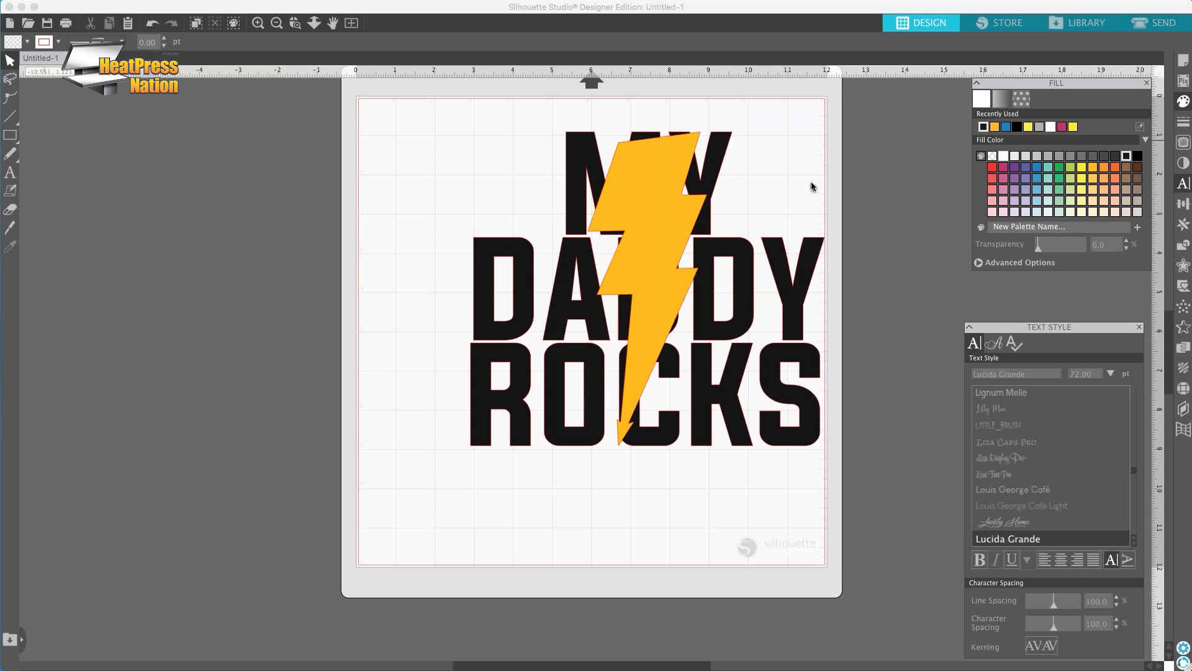
# - Copy the centered text and bolt together, paste a duplicate, and move it off the page to the left
pyautogui.moveTo(812, 167); pyautogui.dragTo(659, 243)
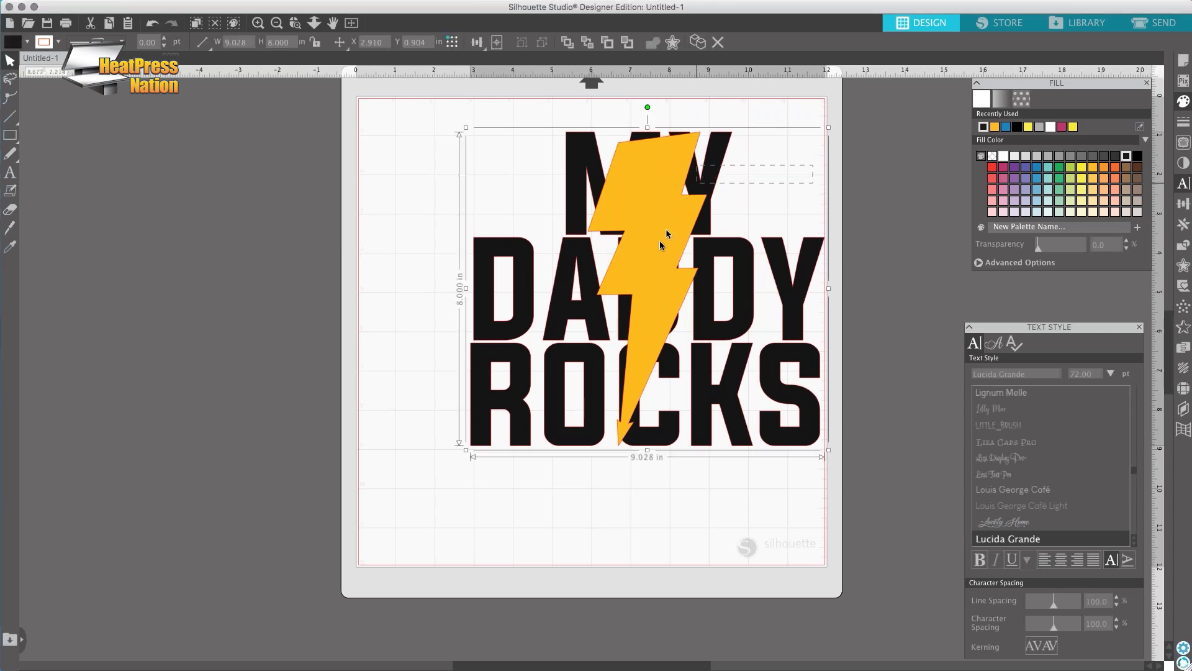
pyautogui.moveTo(882, 110); pyautogui.dragTo(471, 447)
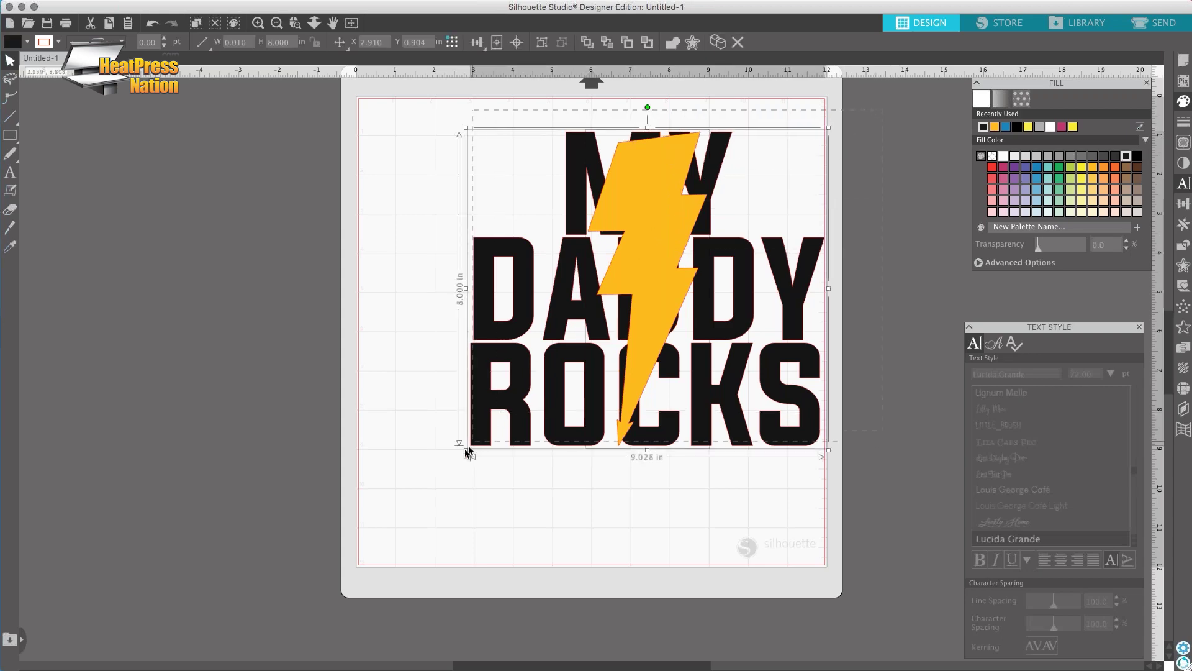
pyautogui.rightClick(651, 248)
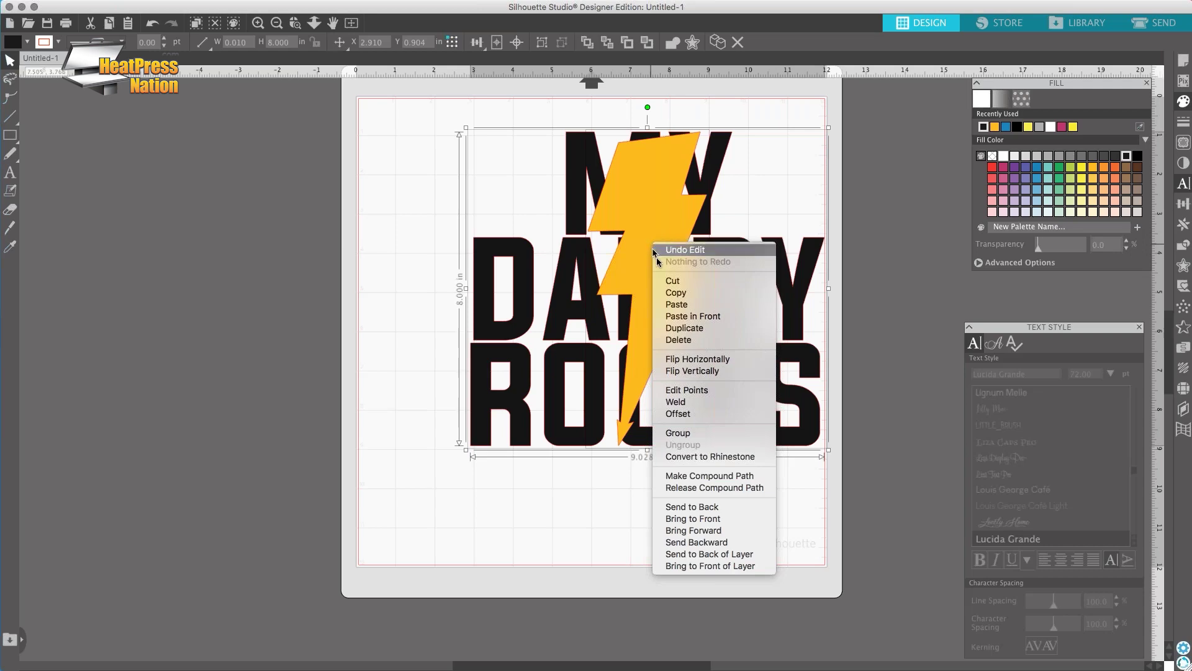
pyautogui.click(675, 297)
pyautogui.click(97, 187)
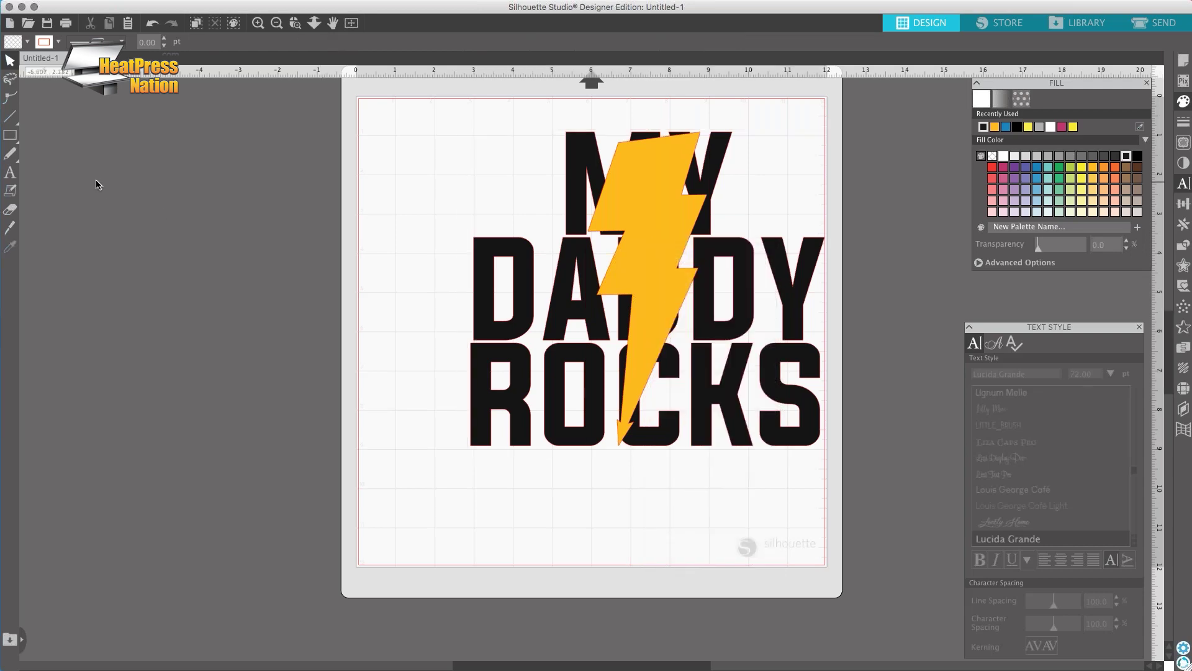
pyautogui.rightClick(96, 181)
pyautogui.click(145, 238)
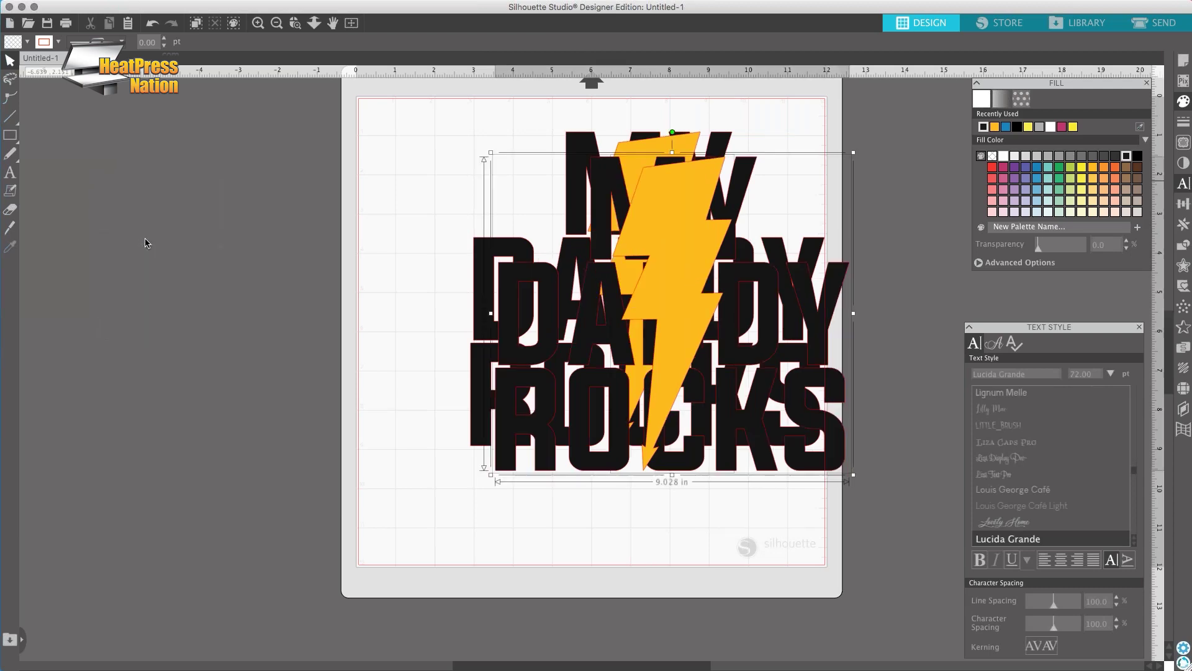
pyautogui.moveTo(643, 233); pyautogui.dragTo(249, 220)
pyautogui.click(449, 120)
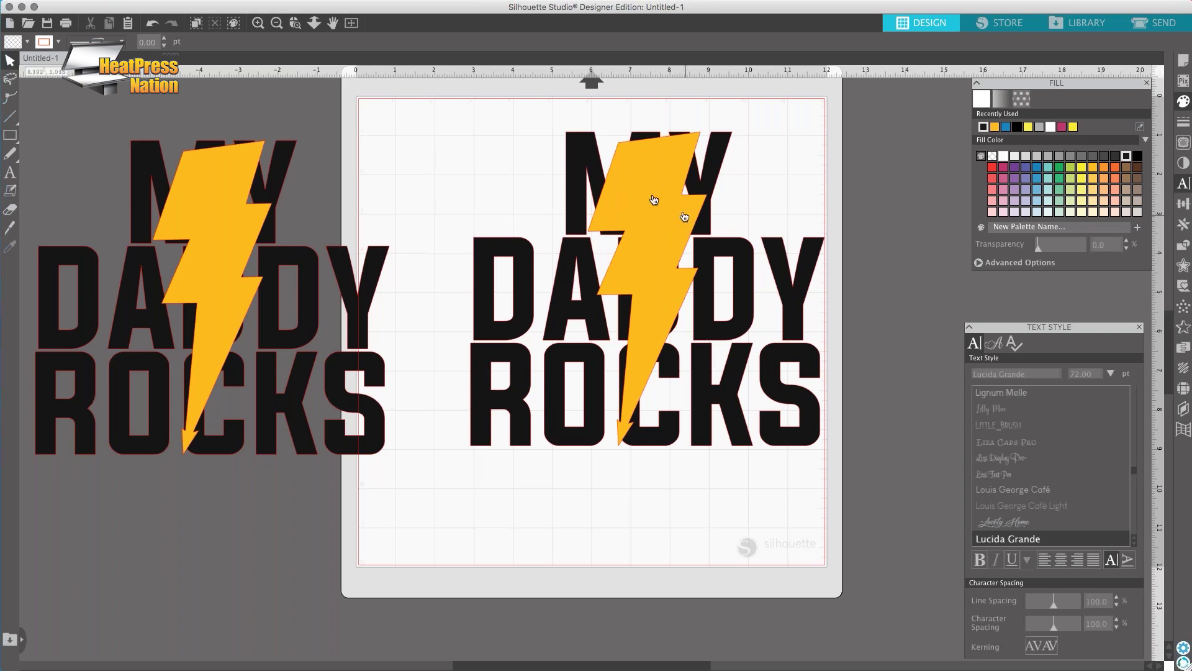
# - Save the design as DADDY ROCKS in the HPN at home folder in Silhouette Studio V3 format
pyautogui.click(48, 23)
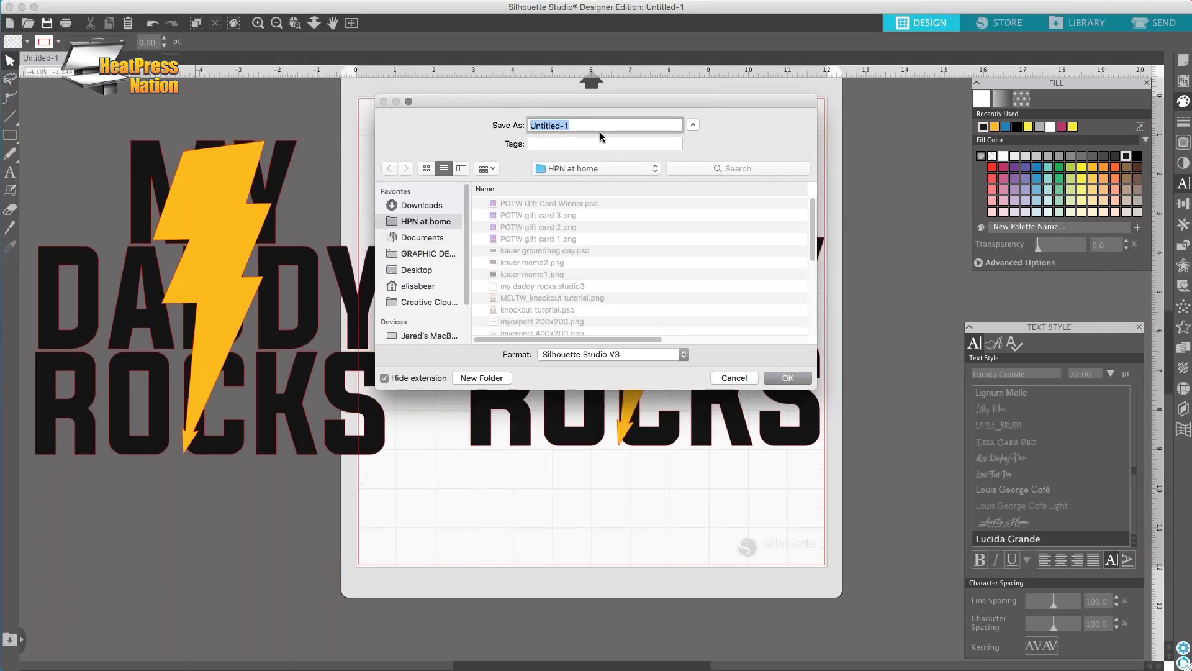
pyautogui.write('DADDY ROCKS')
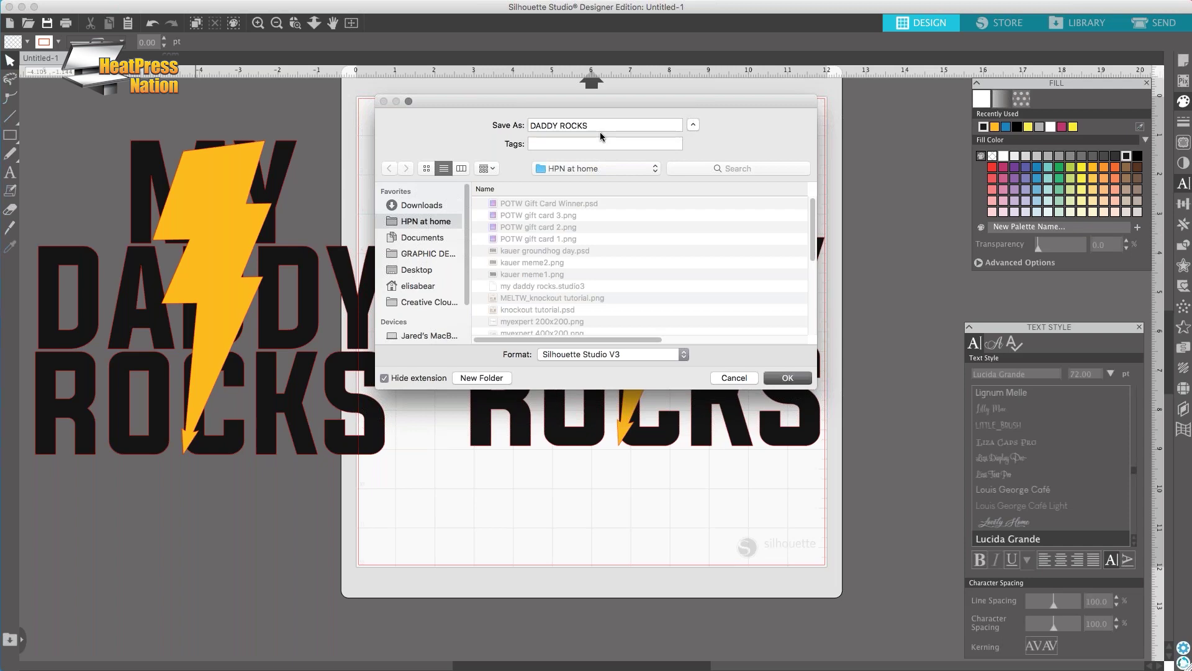
pyautogui.click(789, 379)
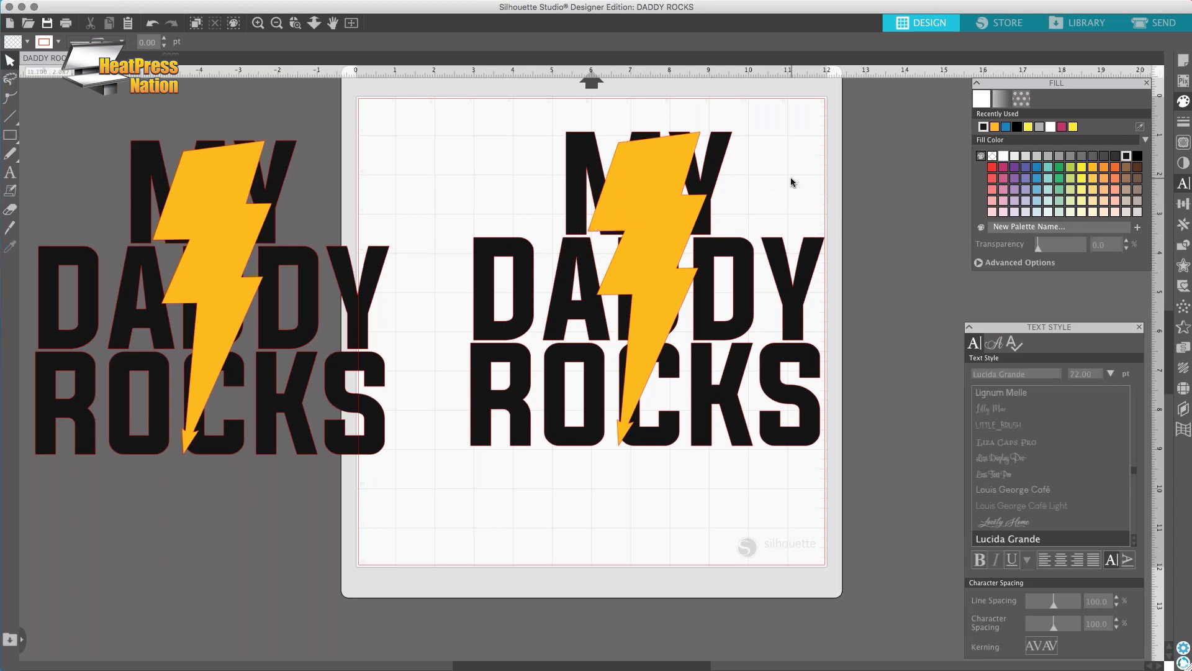
# - Create a rounded 0.125 in offset around the yellow lightning bolt over the page's MY DADDY ROCKS text
pyautogui.click(647, 186)
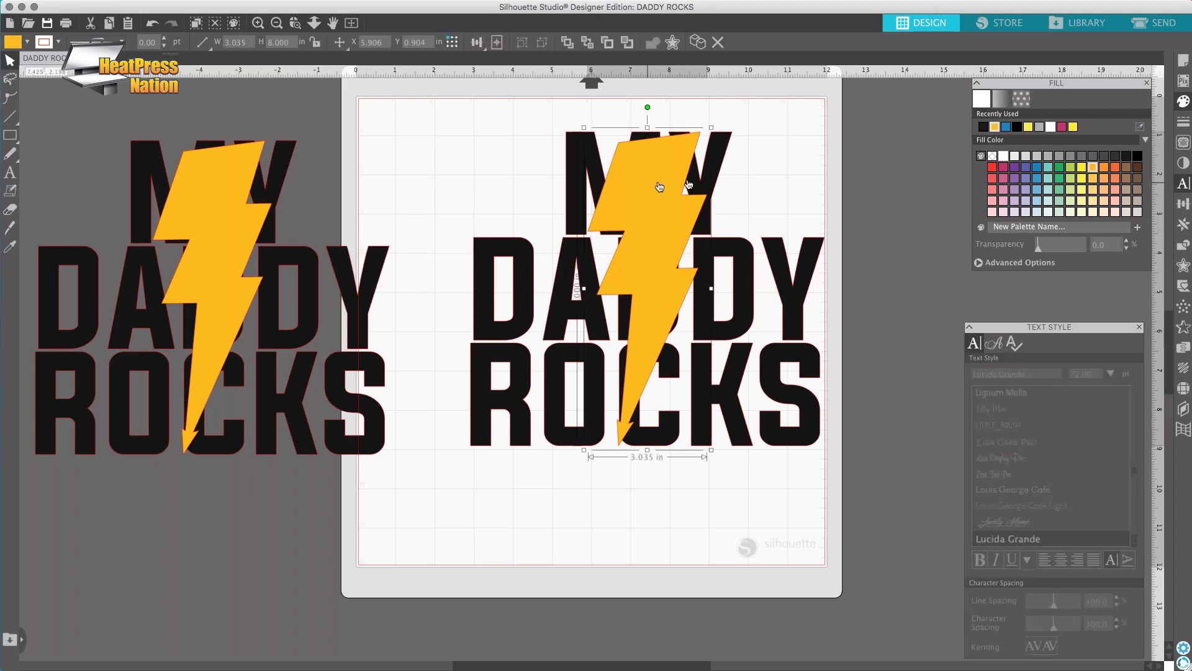
pyautogui.click(1183, 266)
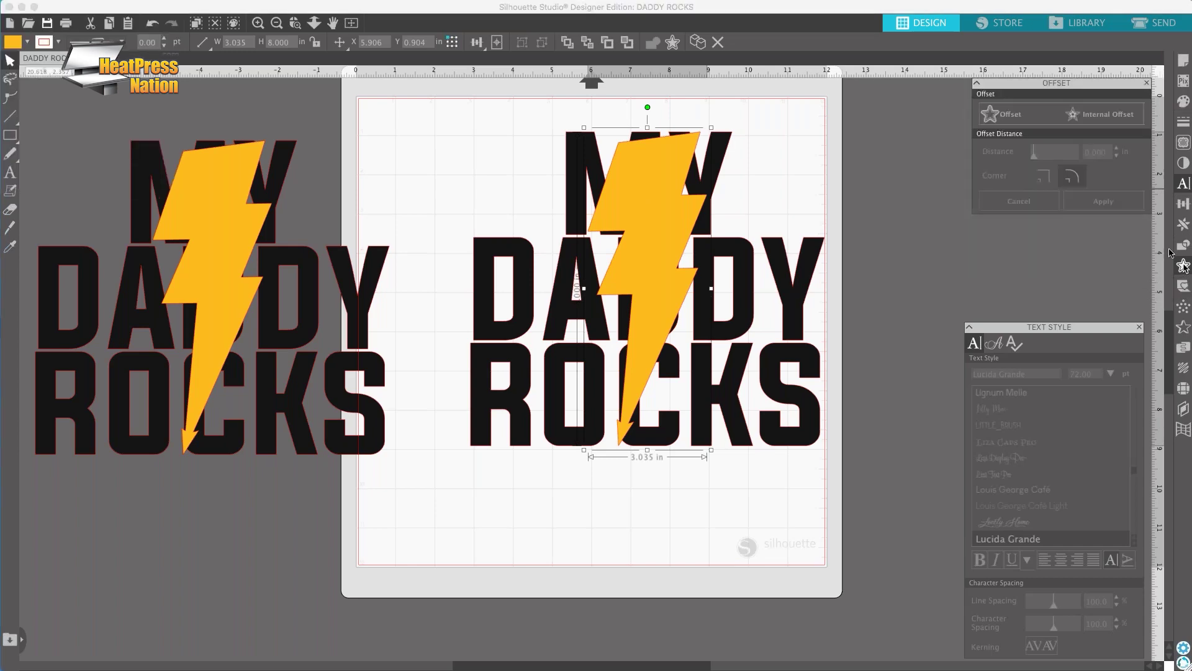
pyautogui.click(1017, 114)
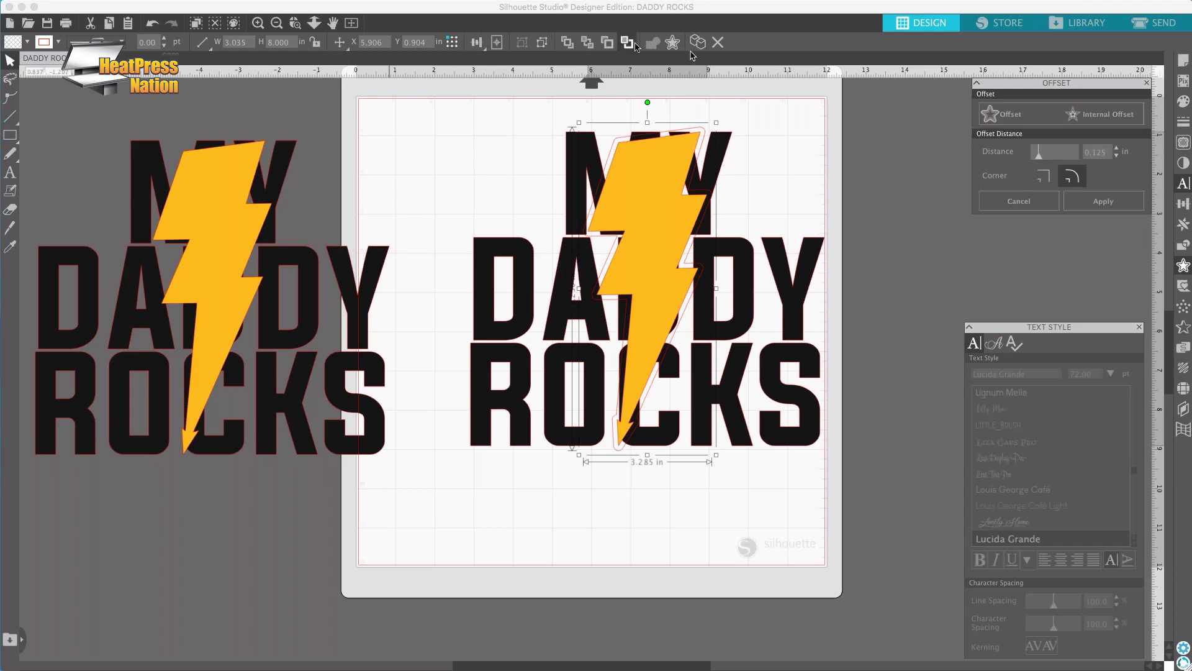
pyautogui.click(258, 24)
pyautogui.click(257, 24)
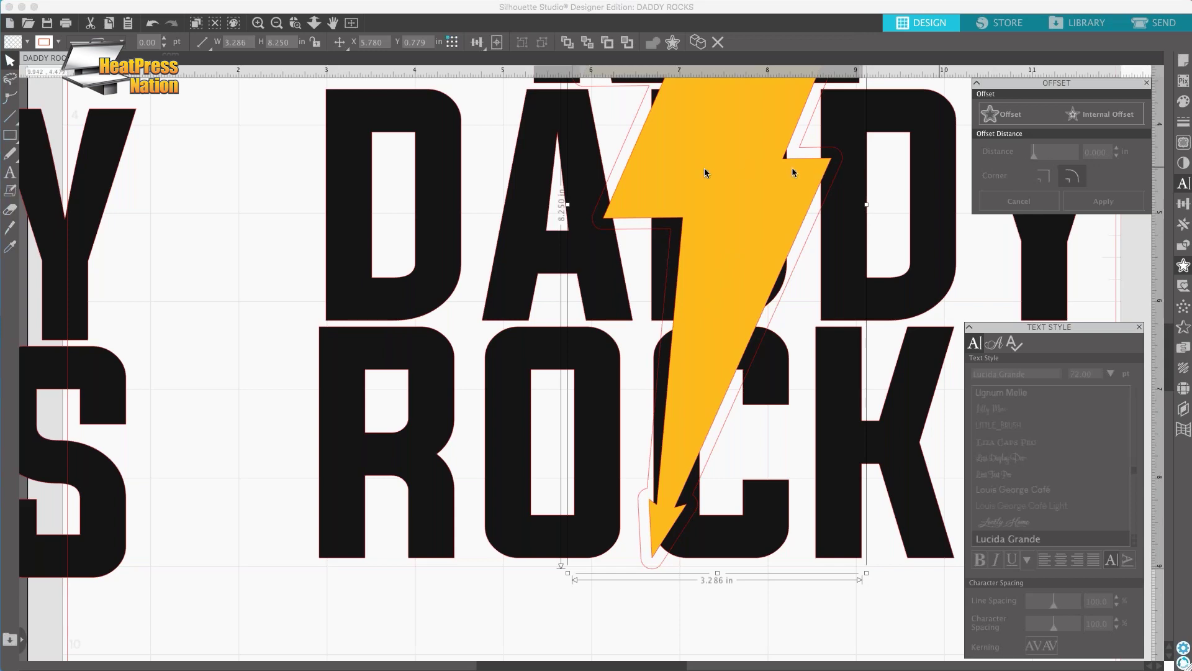
# - Pull the rounded offset outline away from the bolt and delete it
pyautogui.click(612, 179)
pyautogui.moveTo(612, 180); pyautogui.dragTo(466, 195)
pyautogui.moveTo(283, 218)
pyautogui.mouseDown()
pyautogui.moveTo(229, 221)
pyautogui.moveTo(267, 219)
pyautogui.mouseUp()
pyautogui.press('Delete')
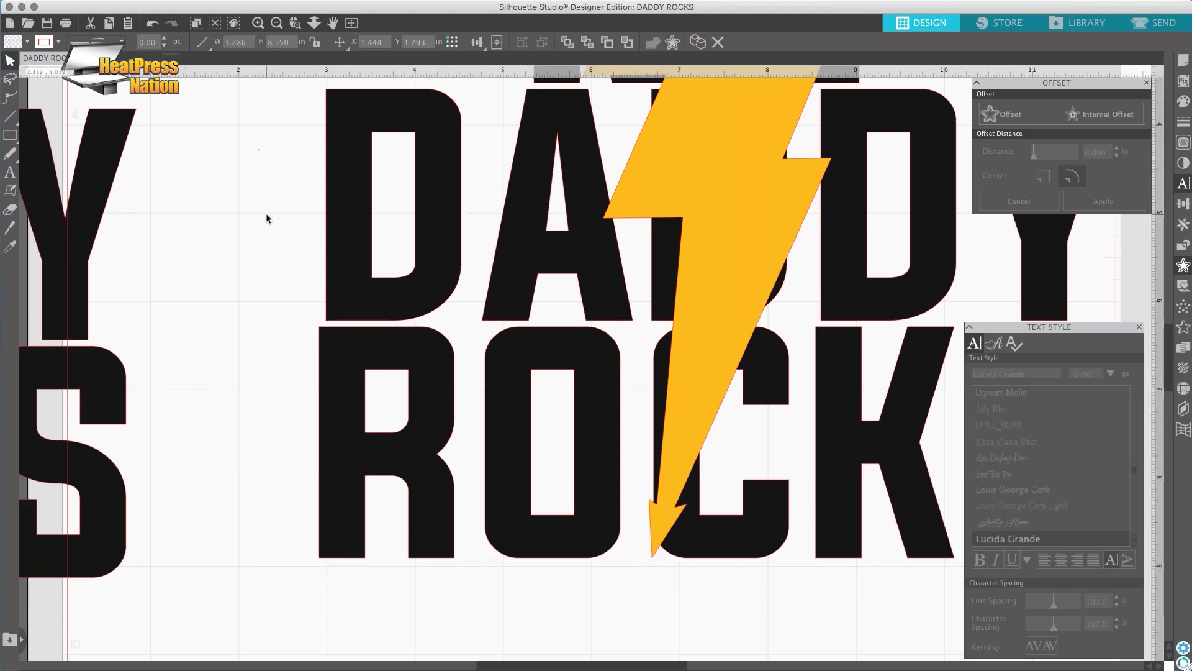
# - Offset the yellow lightning bolt over the page's text by 0.030 in with sharp corners
pyautogui.click(688, 157)
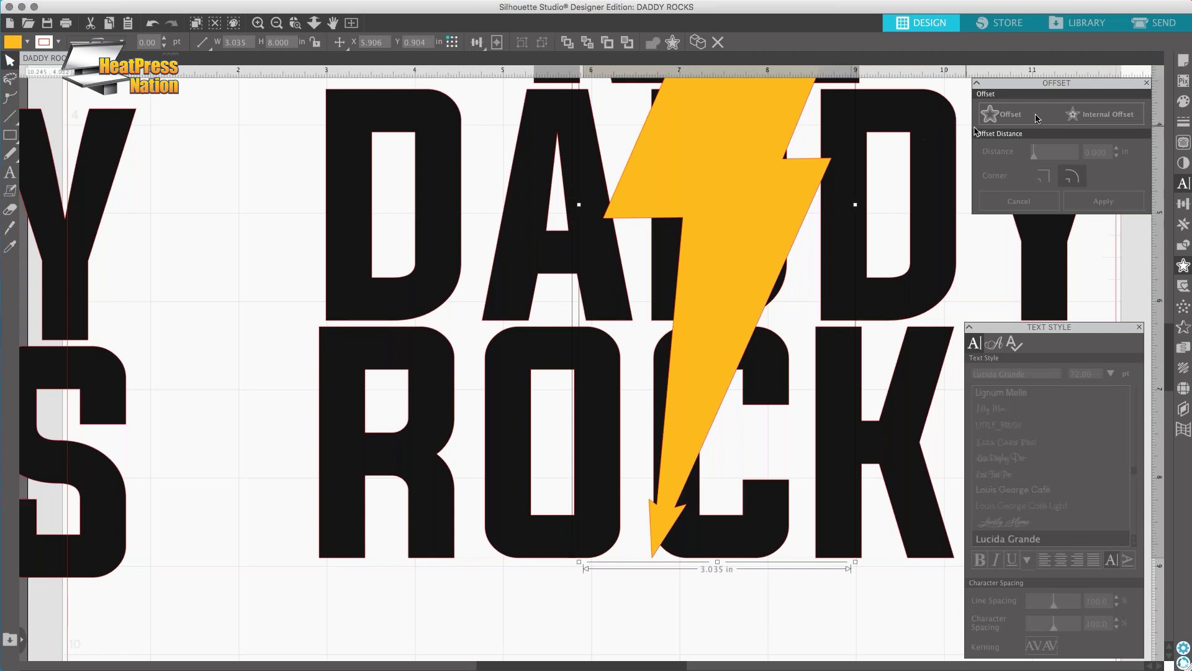
pyautogui.click(1000, 114)
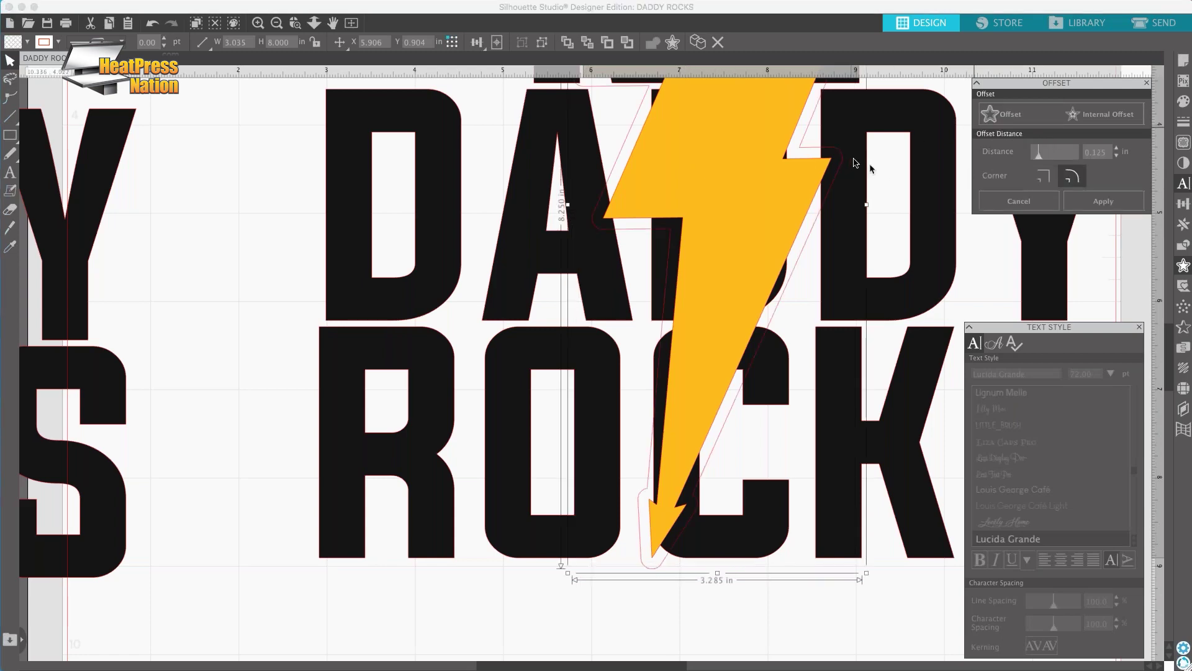
pyautogui.click(1045, 178)
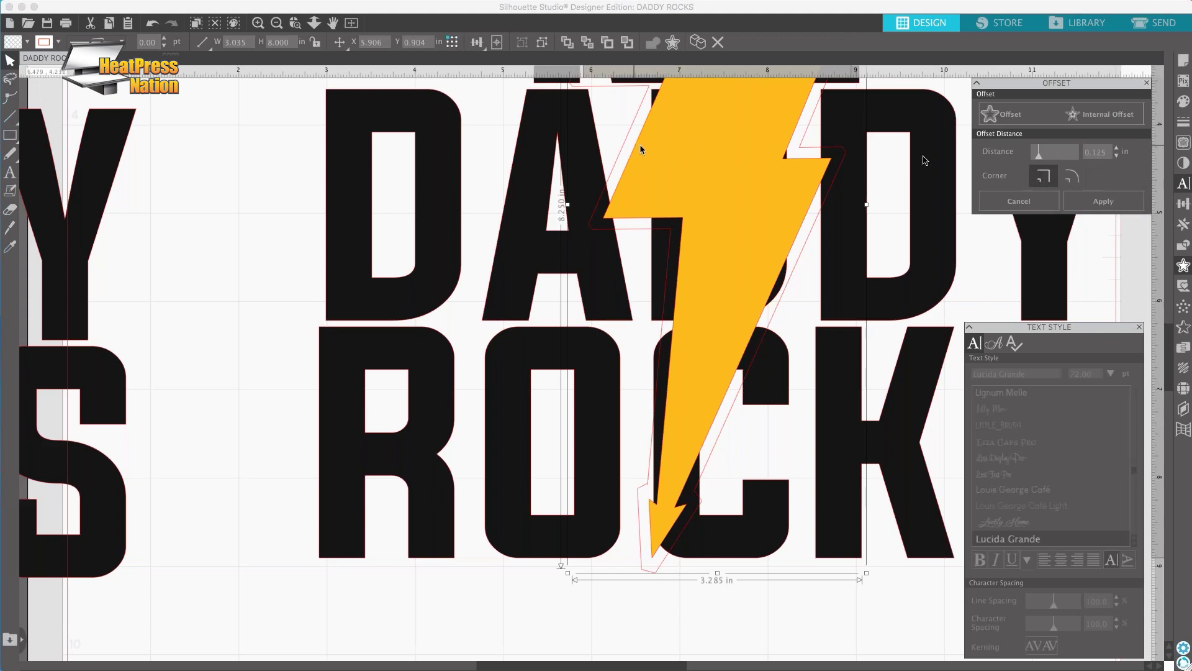
pyautogui.click(1116, 157)
pyautogui.click(1117, 157)
pyautogui.click(1116, 157)
pyautogui.click(1117, 157)
pyautogui.click(1117, 158)
pyautogui.click(1116, 157)
pyautogui.click(1116, 158)
pyautogui.click(1117, 157)
pyautogui.click(1117, 158)
pyautogui.click(1116, 157)
pyautogui.click(1116, 157)
pyautogui.click(1116, 158)
pyautogui.click(1116, 157)
pyautogui.click(1117, 157)
pyautogui.click(1116, 157)
pyautogui.click(1116, 157)
pyautogui.click(1116, 157)
pyautogui.click(1116, 157)
pyautogui.click(1117, 158)
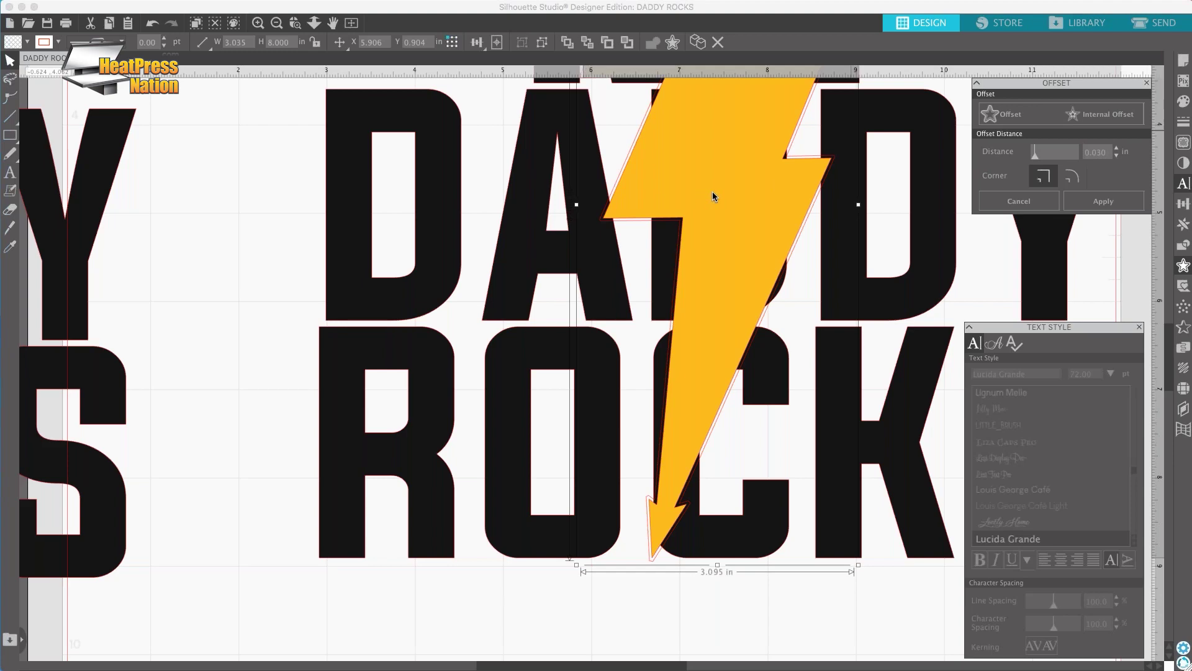
pyautogui.click(1104, 202)
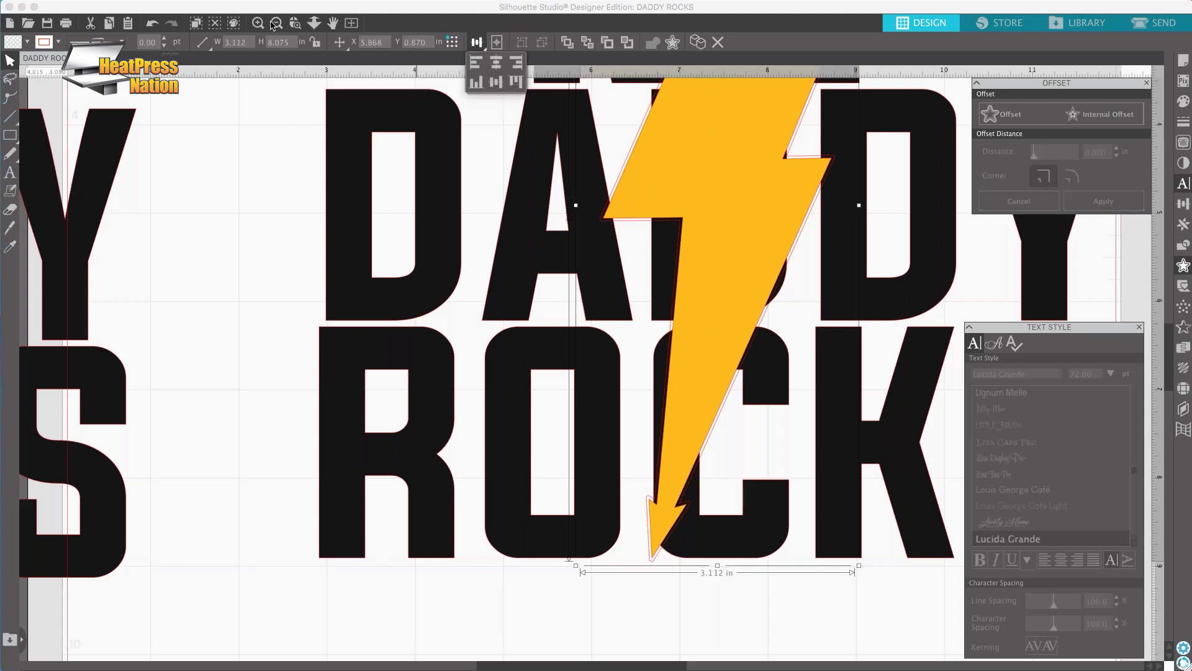
# - Move the yellow bolt off the page to the right, leaving its offset outline on the text
pyautogui.click(276, 24)
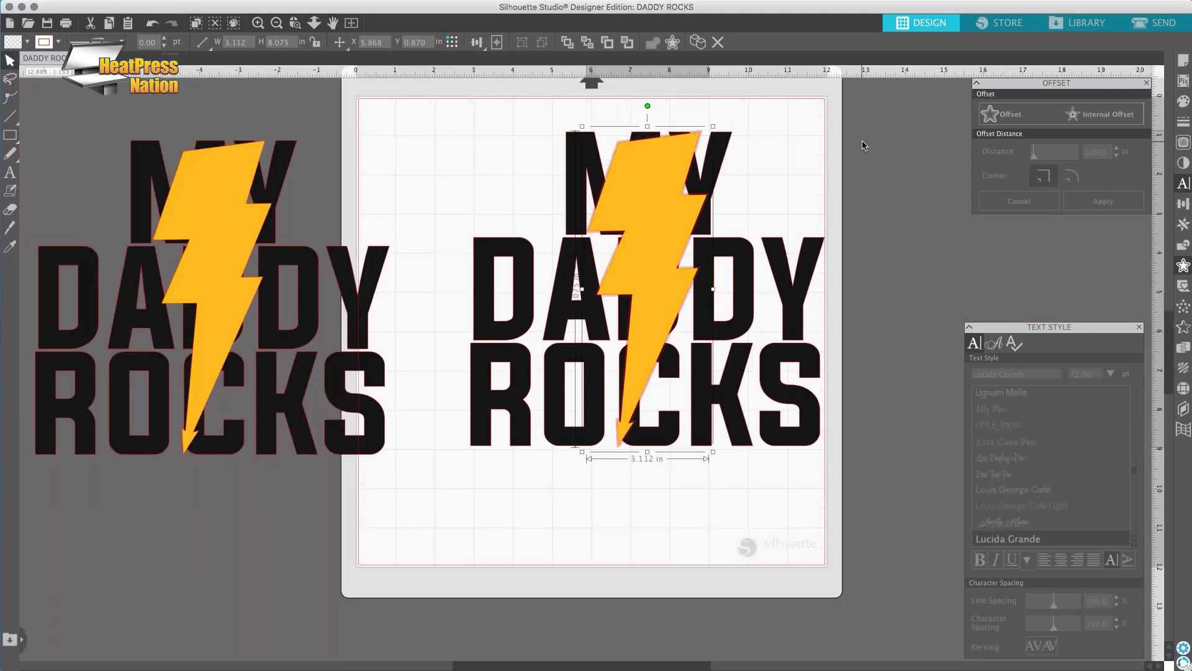
pyautogui.moveTo(675, 166); pyautogui.dragTo(904, 163)
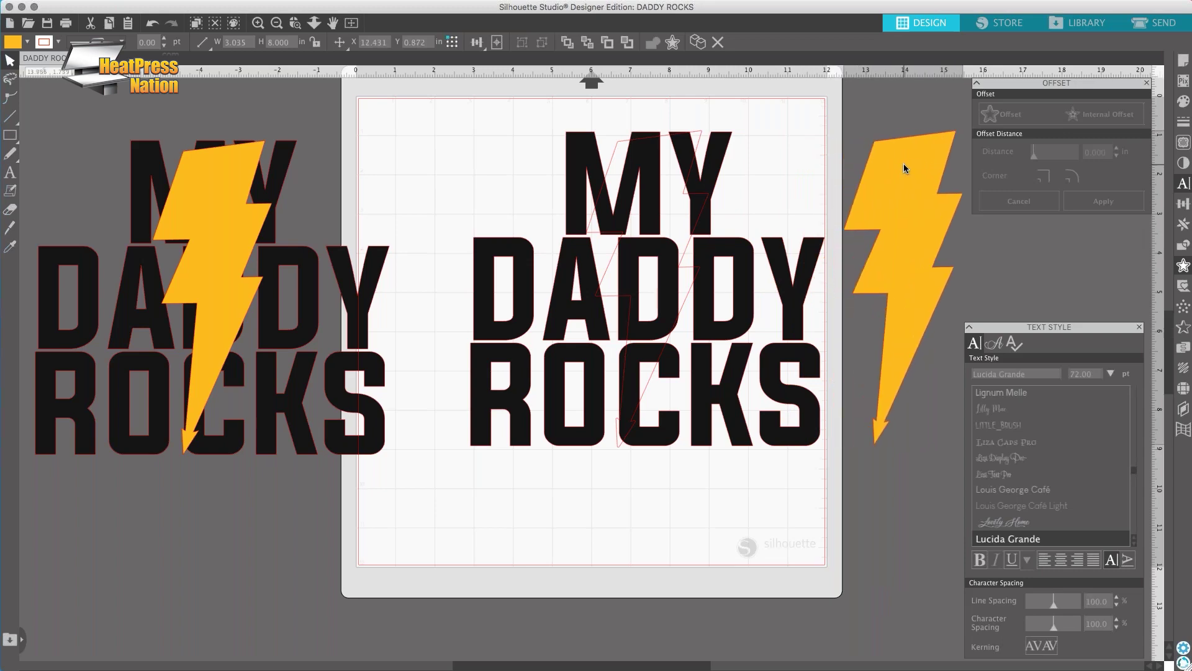
pyautogui.press('Escape')
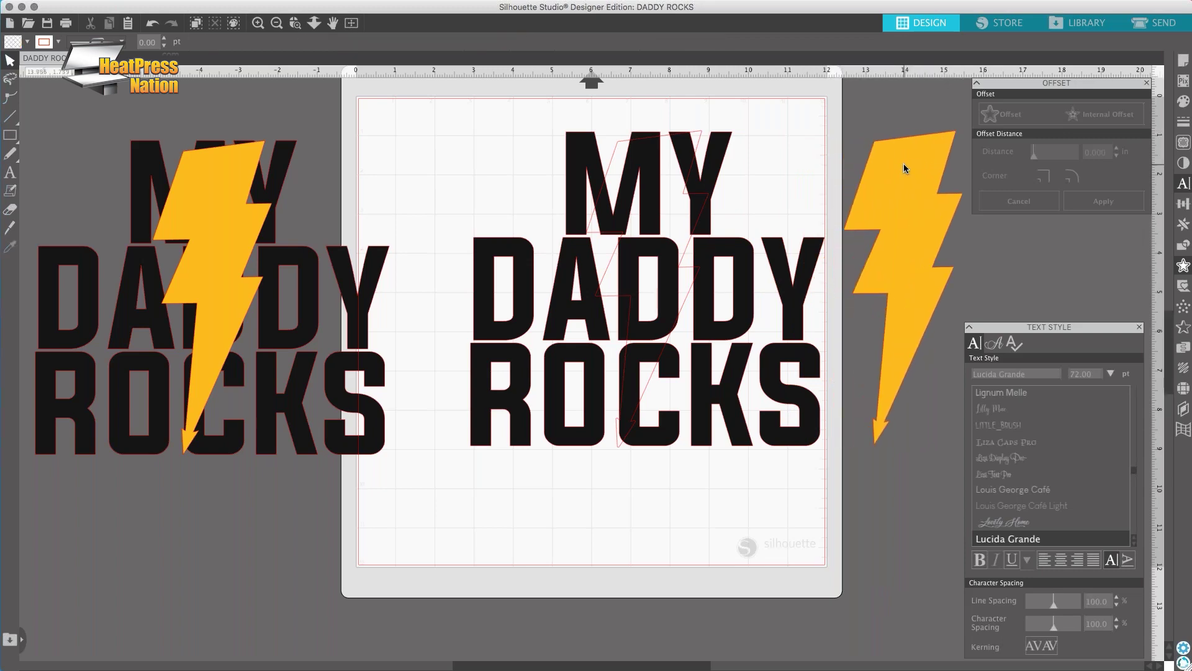
# - Fill the bolt's offset outline with green and shift the off-page yellow bolt slightly down and to the right
pyautogui.click(706, 135)
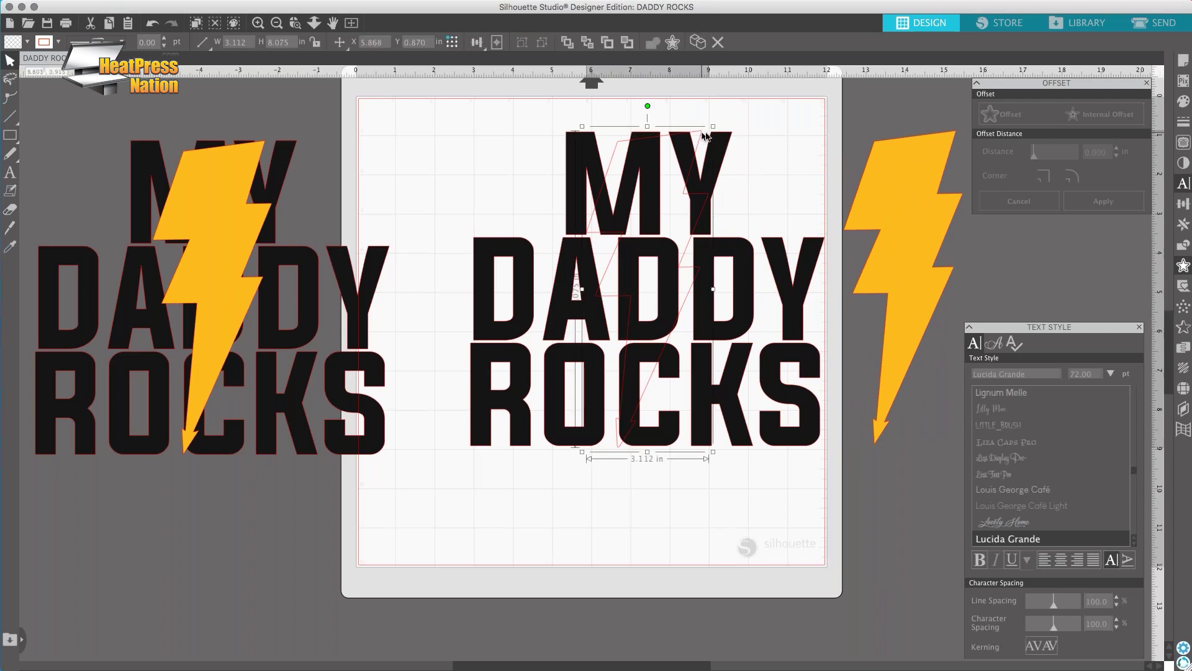
pyautogui.click(1186, 100)
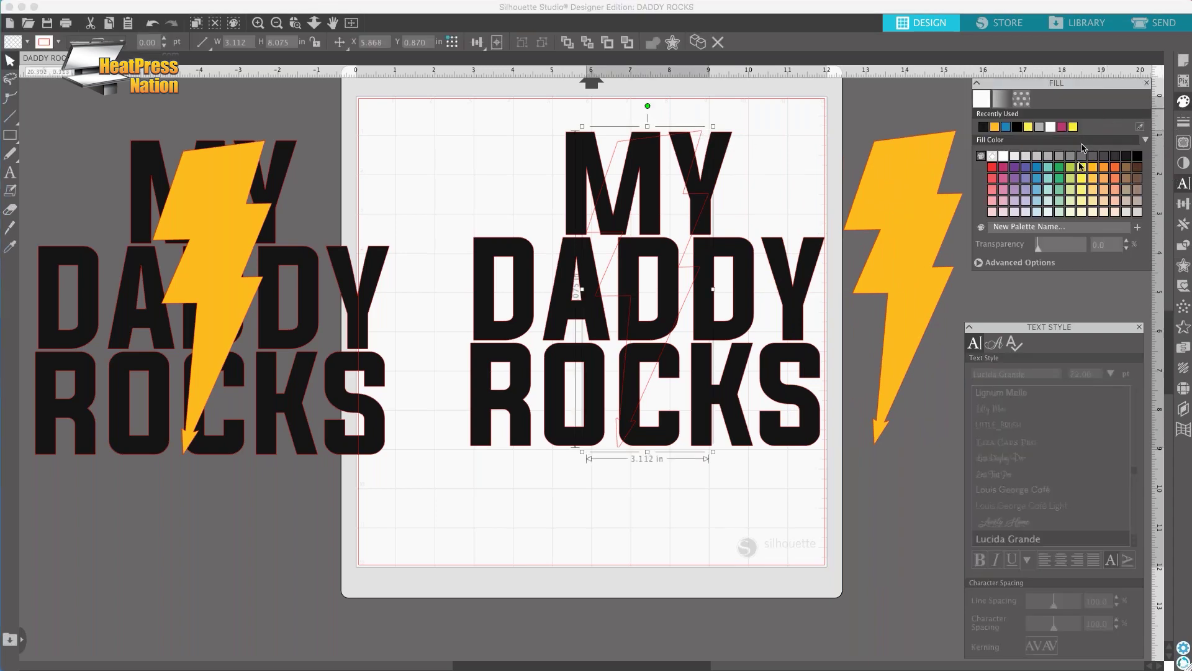
pyautogui.click(1061, 167)
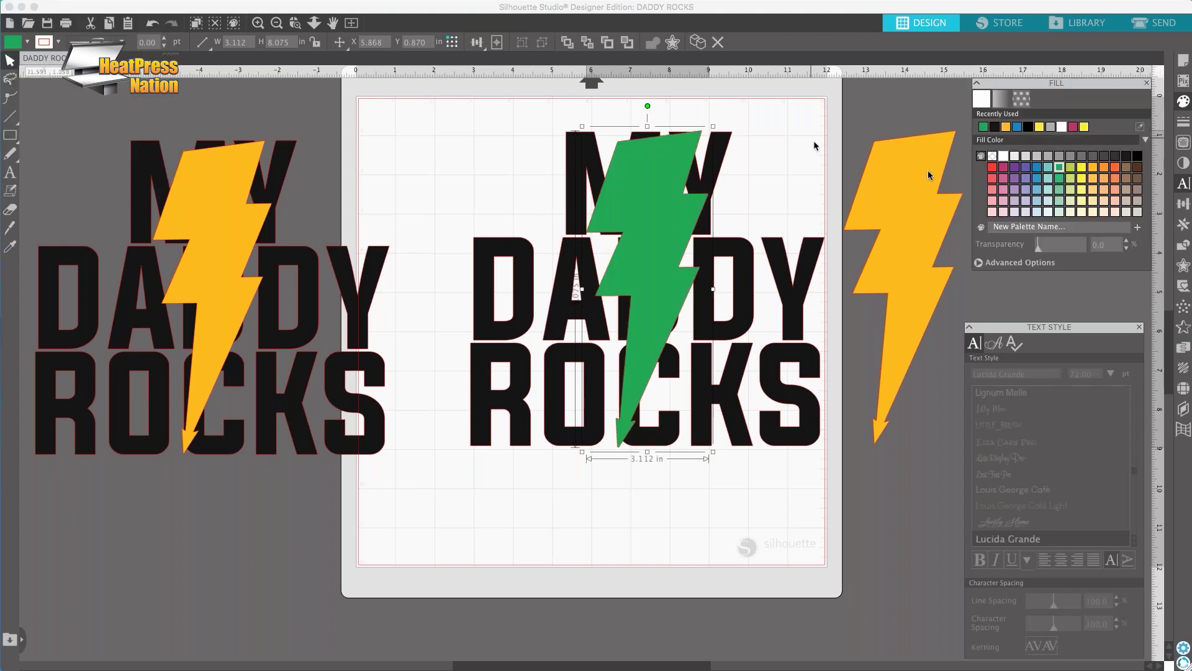
pyautogui.moveTo(928, 171)
pyautogui.mouseDown()
pyautogui.moveTo(672, 175)
pyautogui.moveTo(944, 185)
pyautogui.mouseUp()
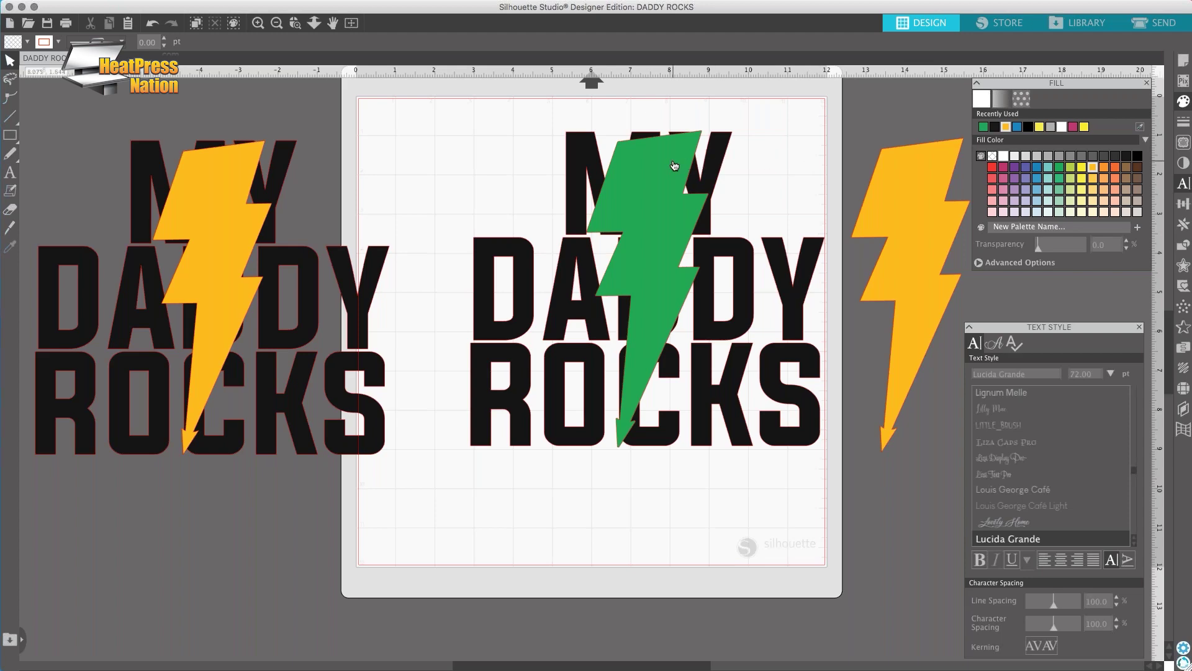
# - Try subtracting the green offset bolt from the page's text, and undo the subtraction
pyautogui.click(674, 166)
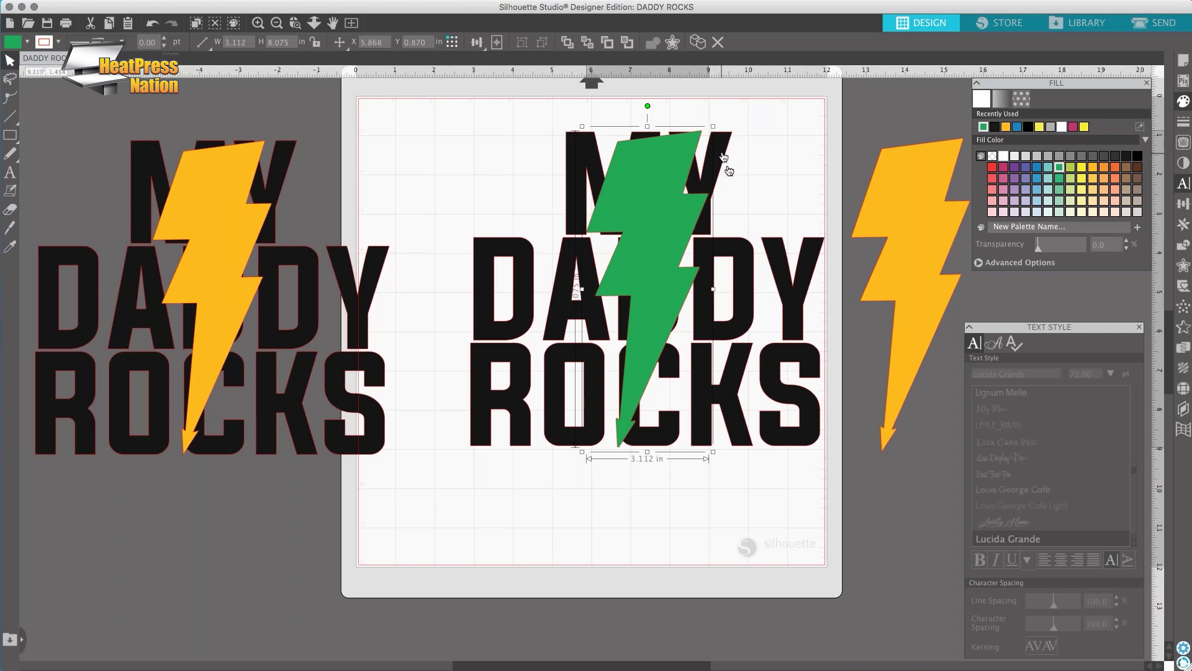
pyautogui.click(781, 251)
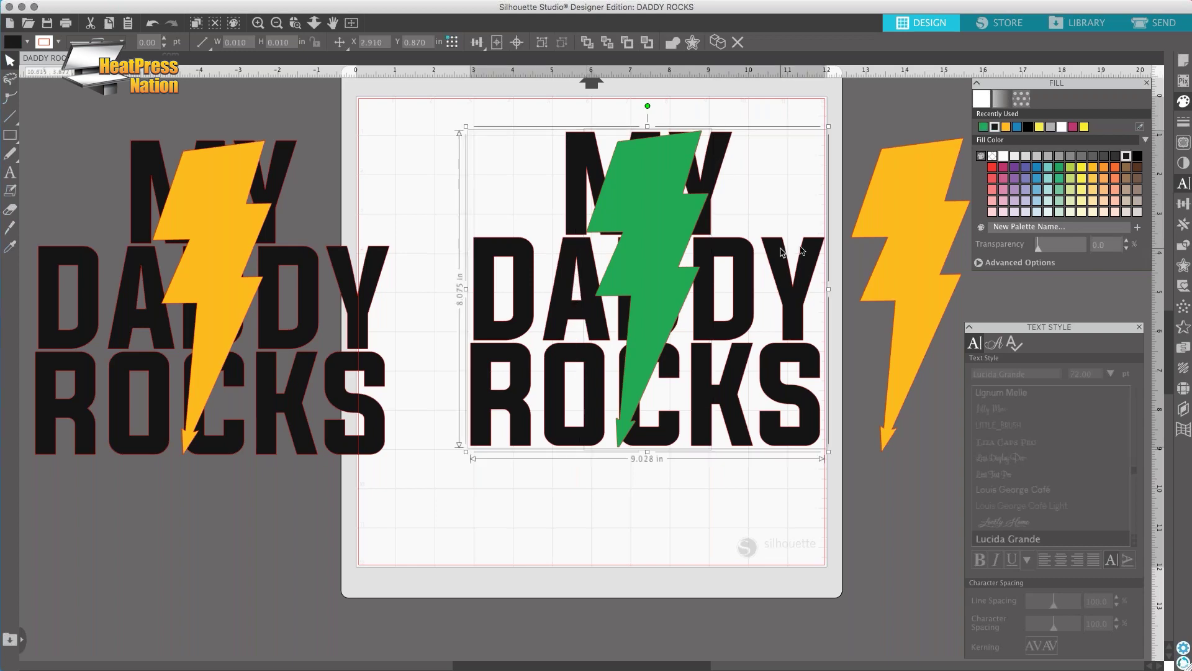
pyautogui.click(1182, 247)
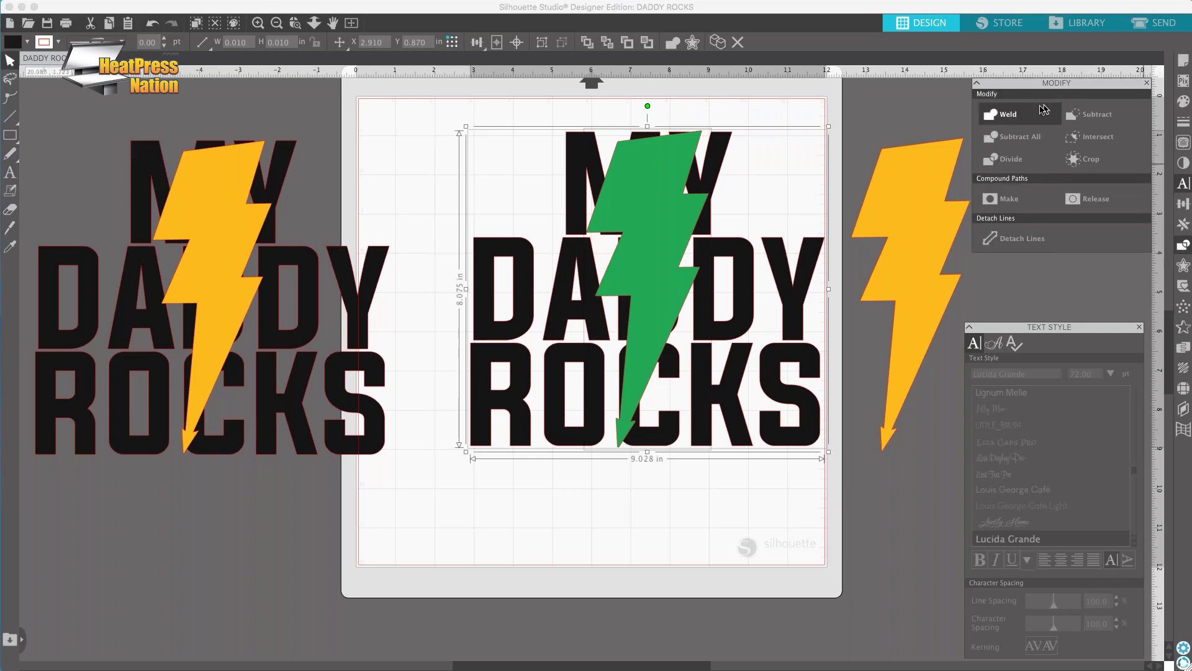
pyautogui.click(1113, 120)
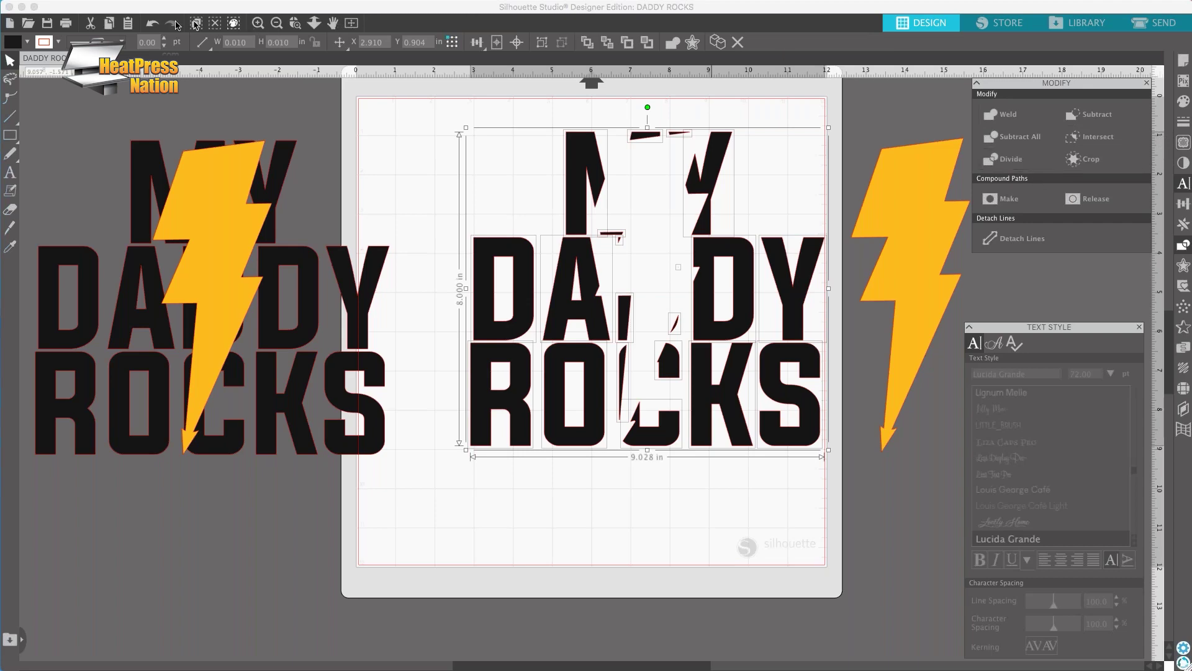
pyautogui.click(151, 25)
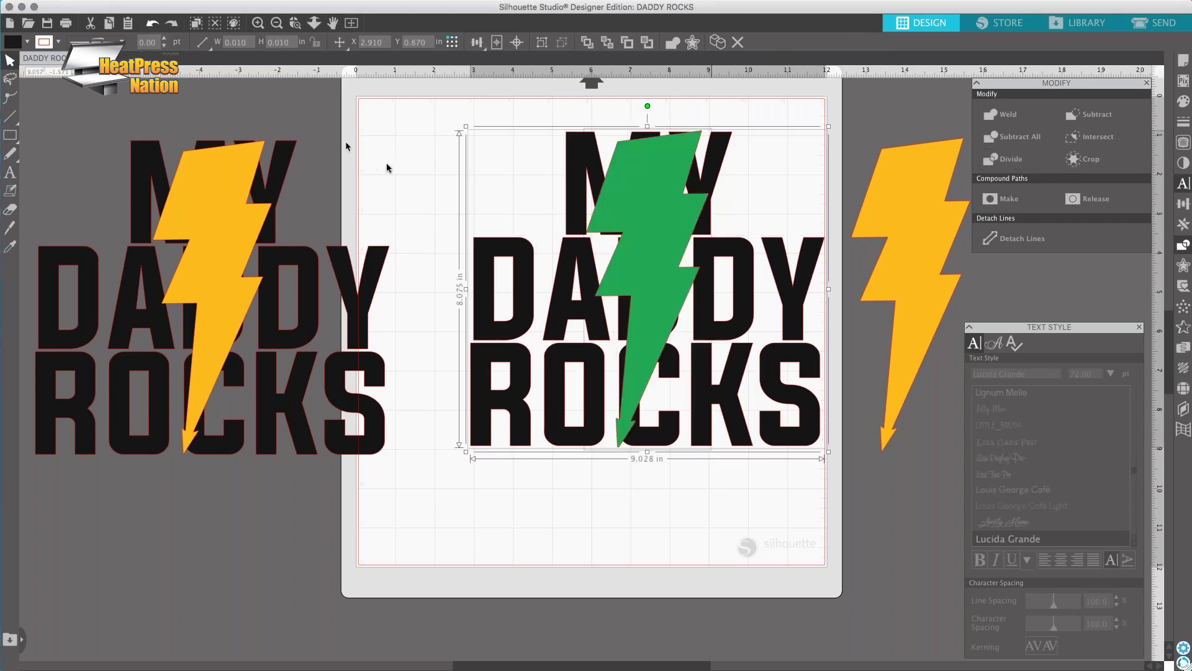
# - Select the green offset bolt and the page's MY DADDY ROCKS text and subtract the bolt from the text
pyautogui.click(433, 163)
pyautogui.click(664, 169)
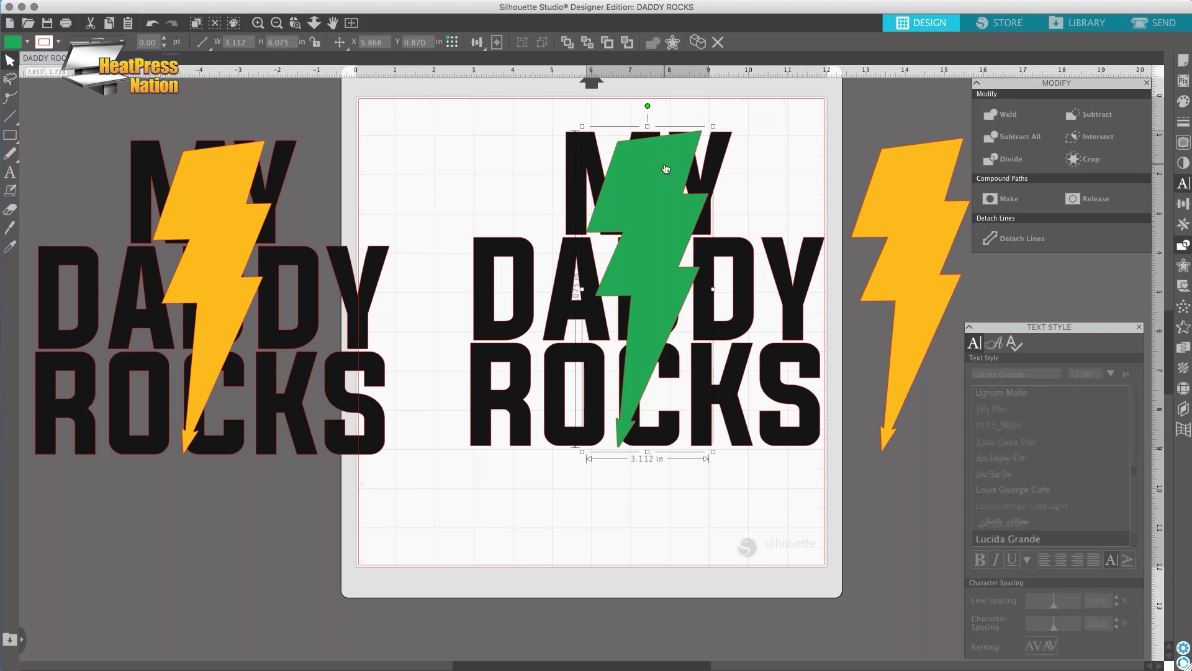
pyautogui.keyDown('shift'); pyautogui.click(799, 294); pyautogui.keyUp('shift')
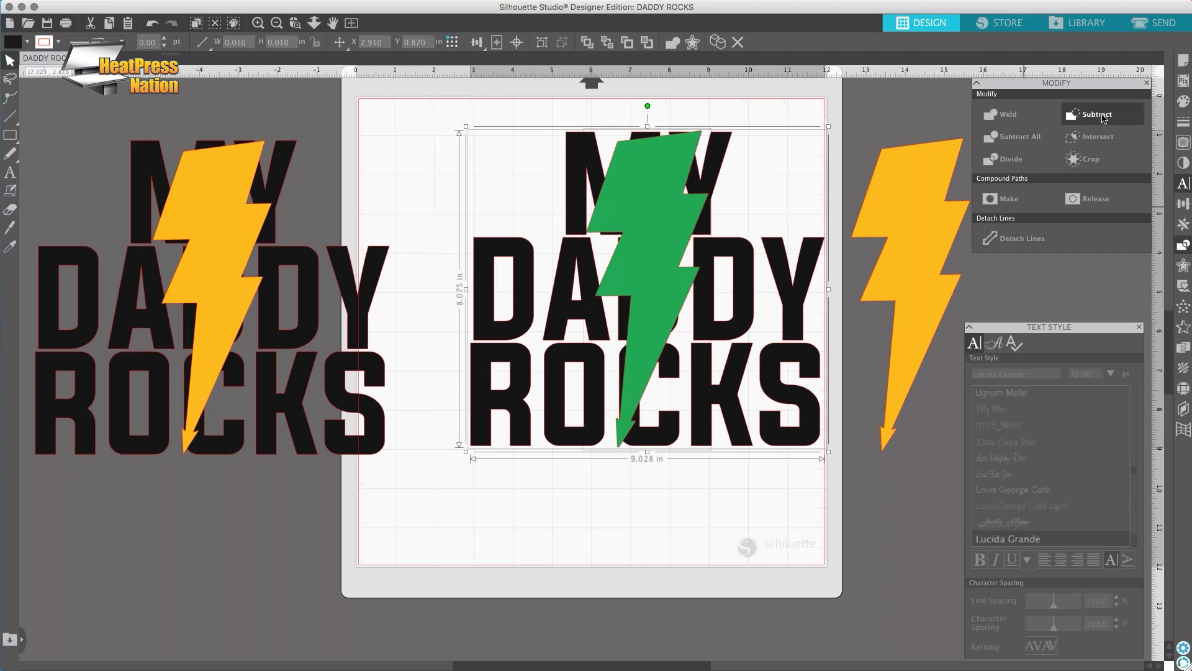
pyautogui.click(1096, 115)
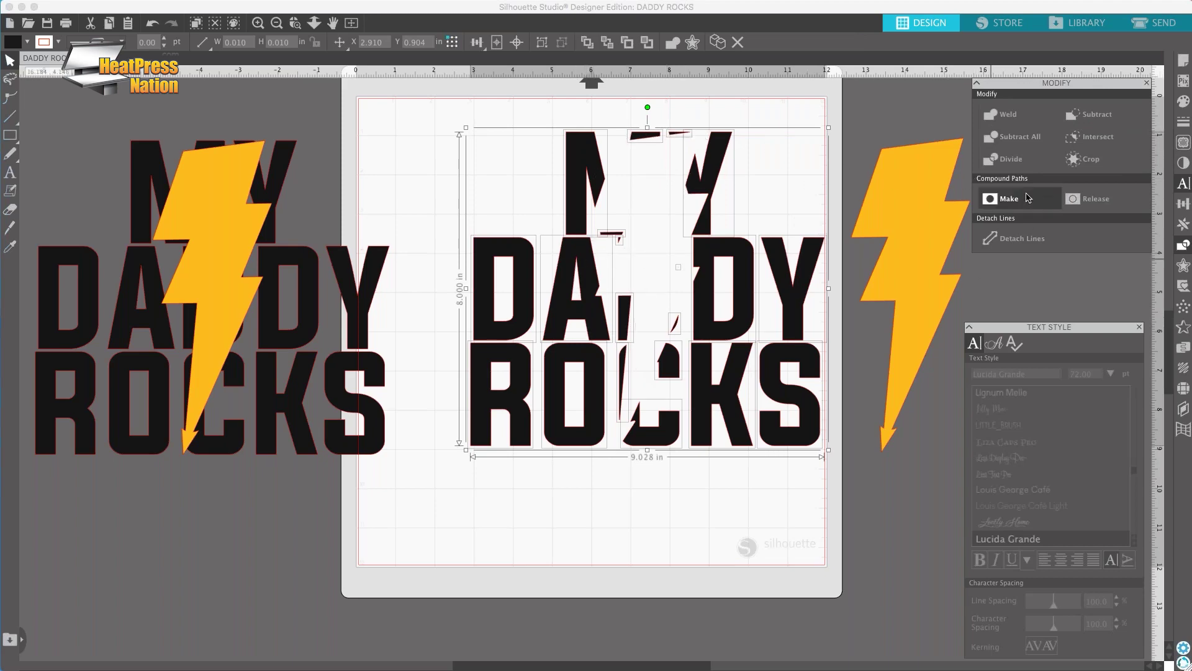
# - Make the cut text pieces one compound path and shift it slightly up and to the left on the page
pyautogui.click(1028, 198)
pyautogui.moveTo(704, 280)
pyautogui.mouseDown()
pyautogui.moveTo(652, 317)
pyautogui.moveTo(687, 276)
pyautogui.mouseUp()
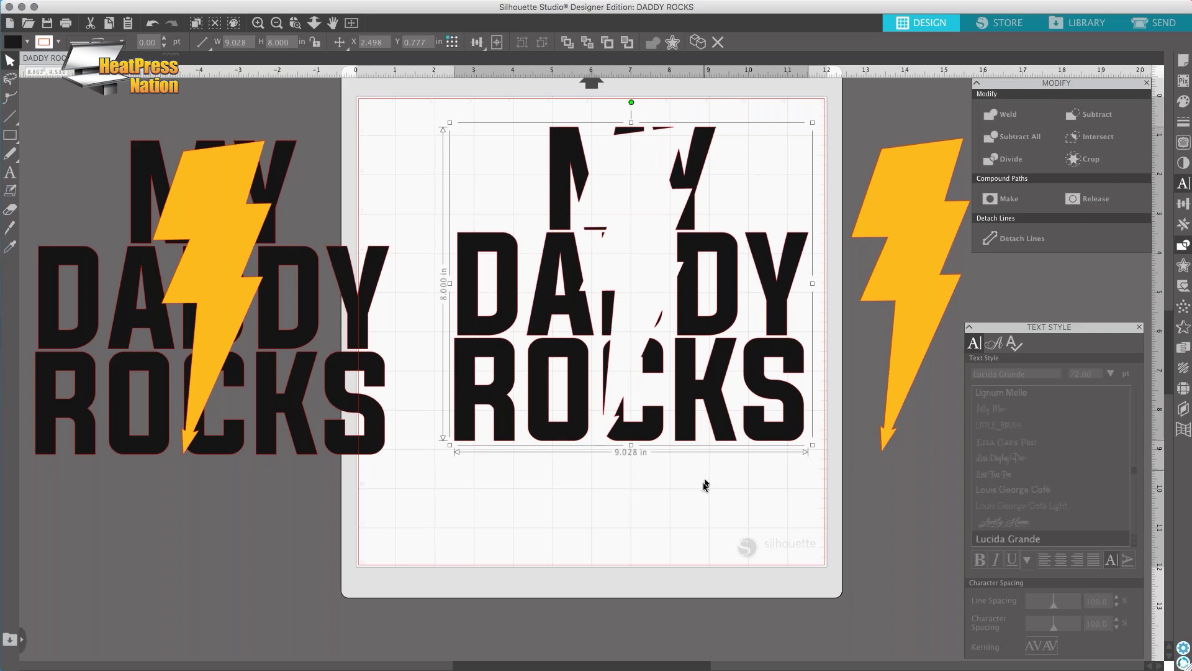
pyautogui.click(416, 525)
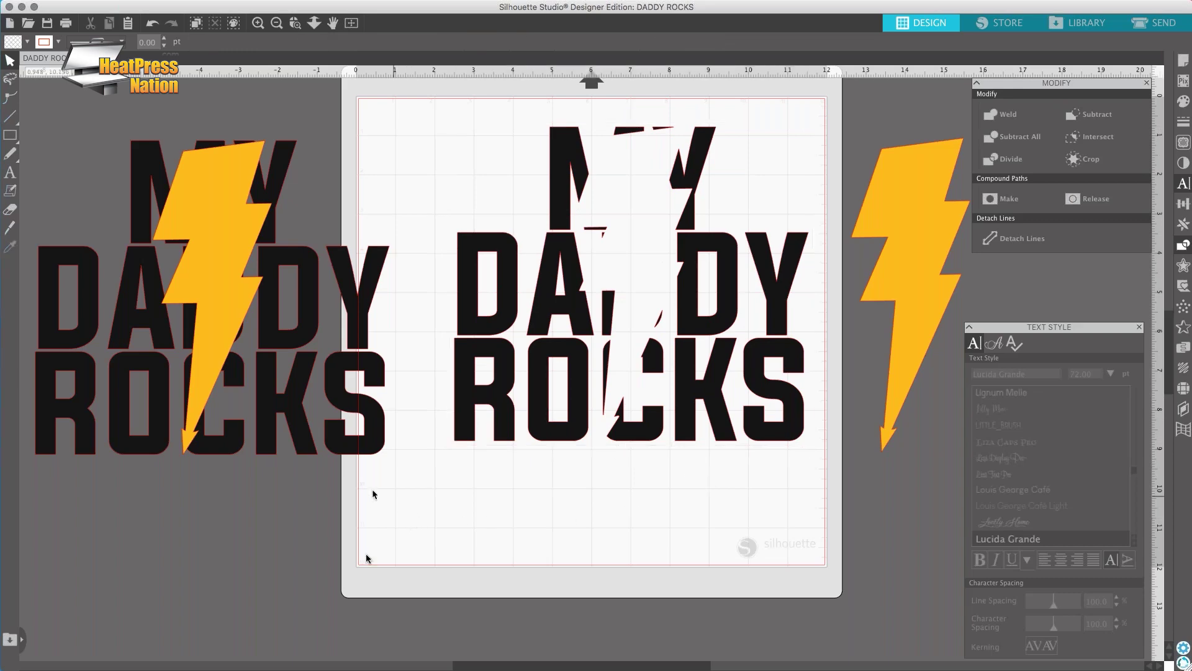
# - Try intersecting the duplicate's yellow bolt and text left of the page, and undo the intersection
pyautogui.moveTo(475, 664); pyautogui.dragTo(351, 665)
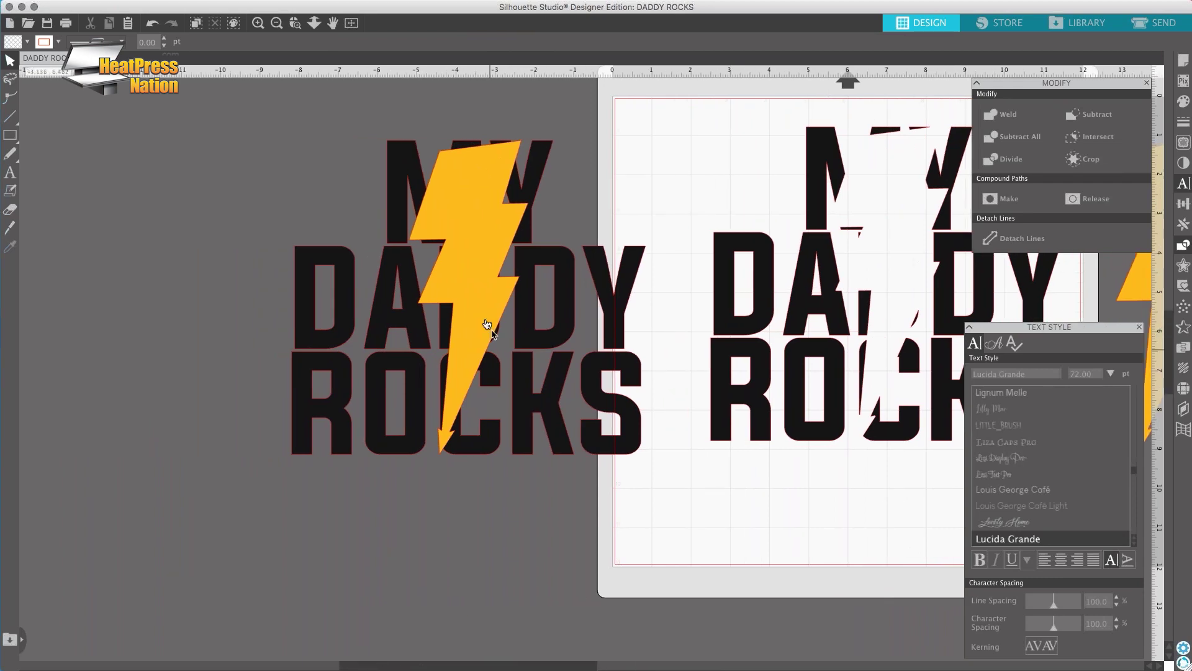
pyautogui.click(480, 171)
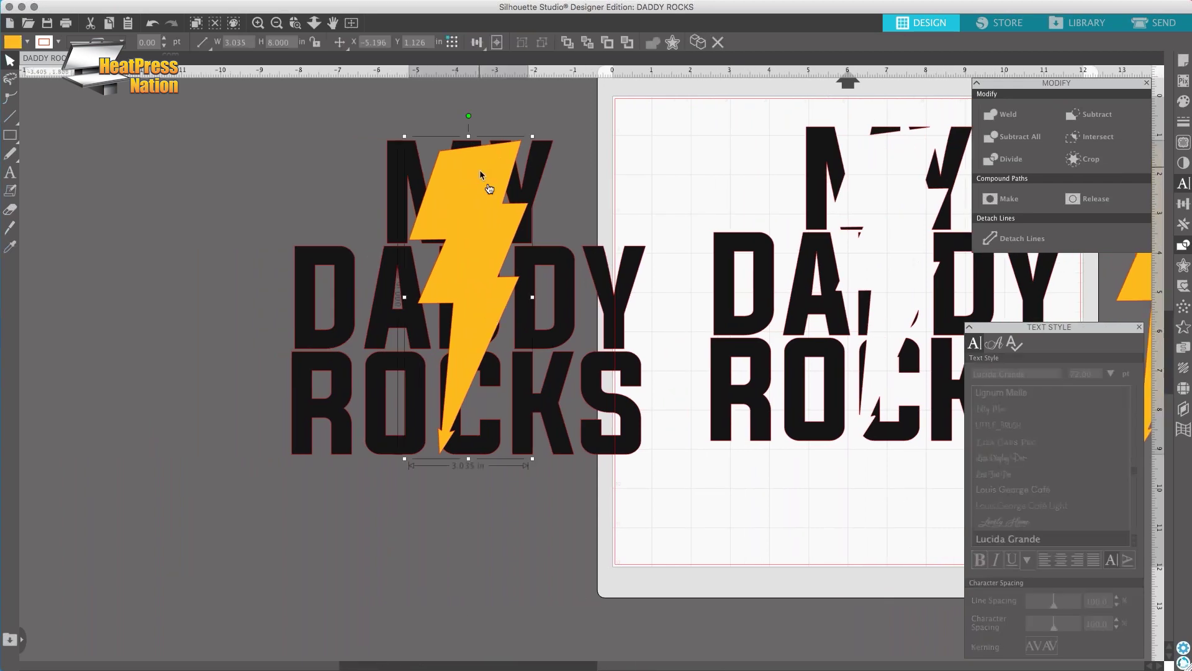
pyautogui.click(632, 280)
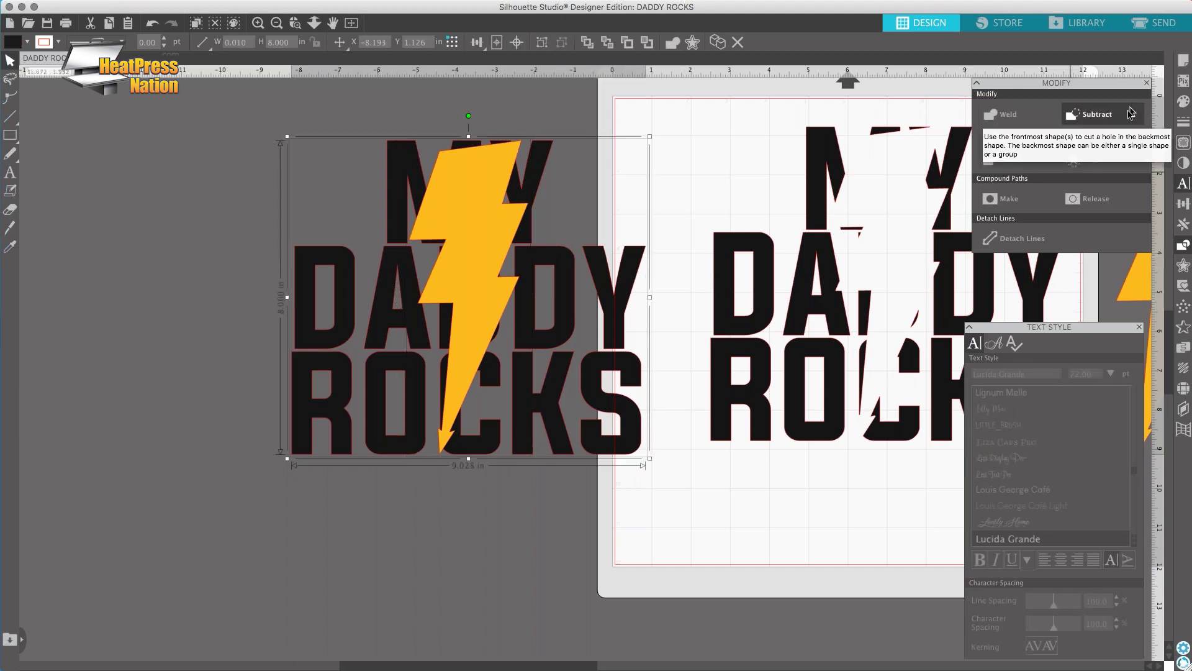
pyautogui.click(1119, 142)
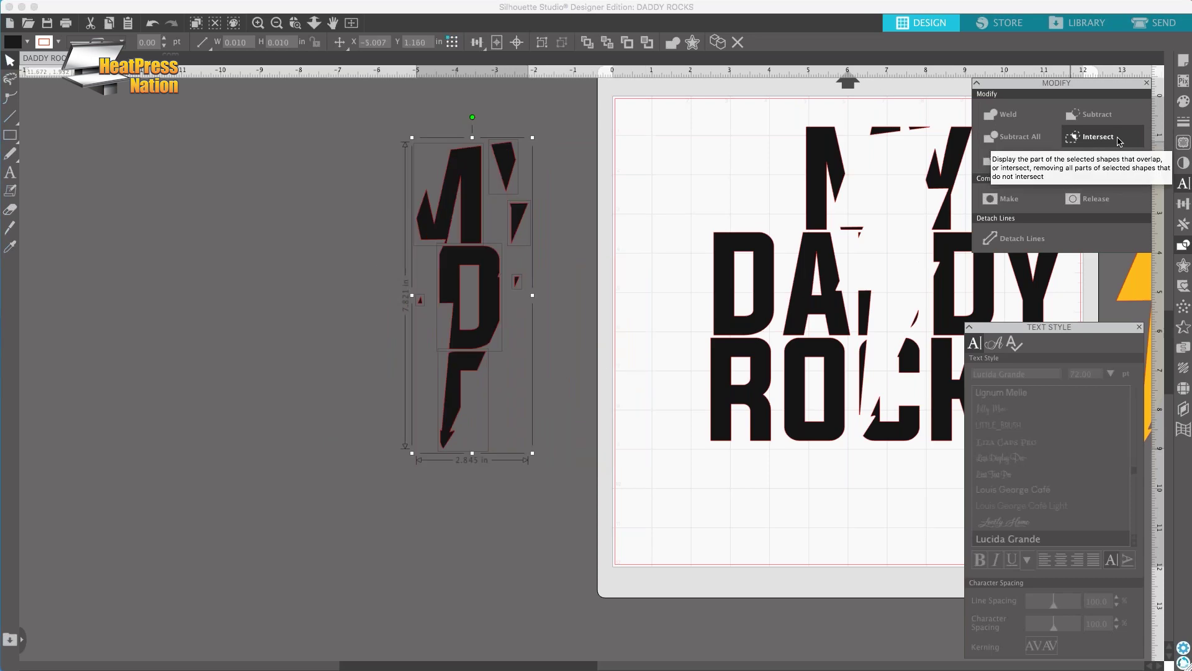
pyautogui.click(153, 25)
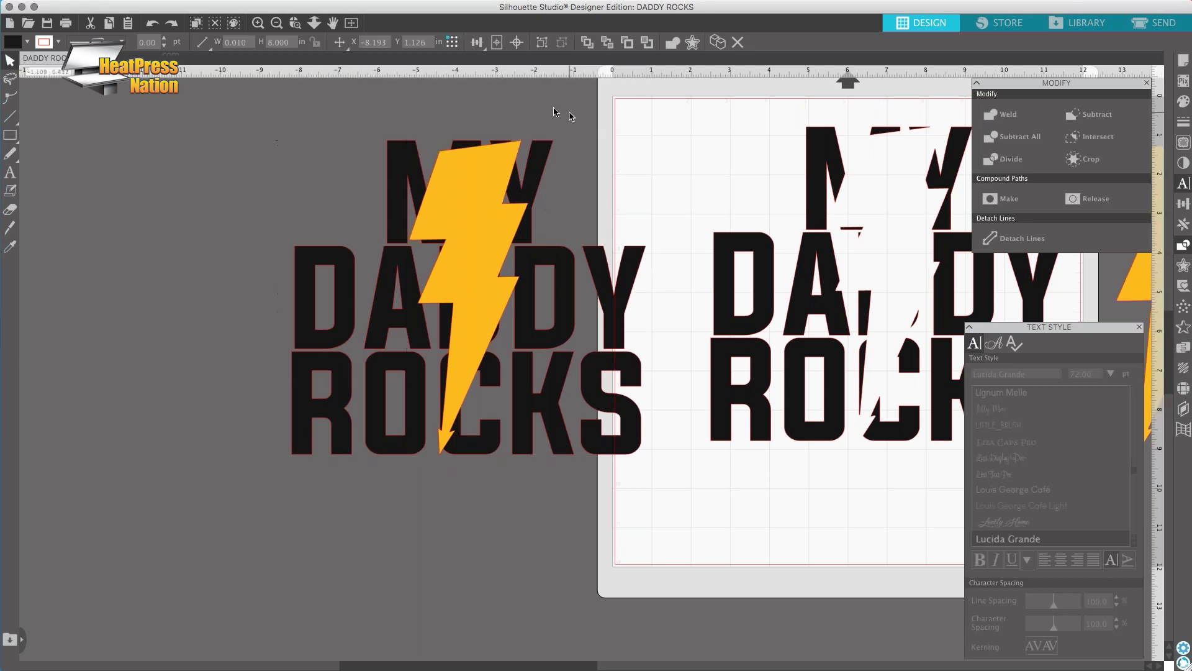
# - Select the duplicate's text and yellow bolt and intersect them, keeping only the letter parts inside the bolt
pyautogui.click(606, 204)
pyautogui.click(506, 171)
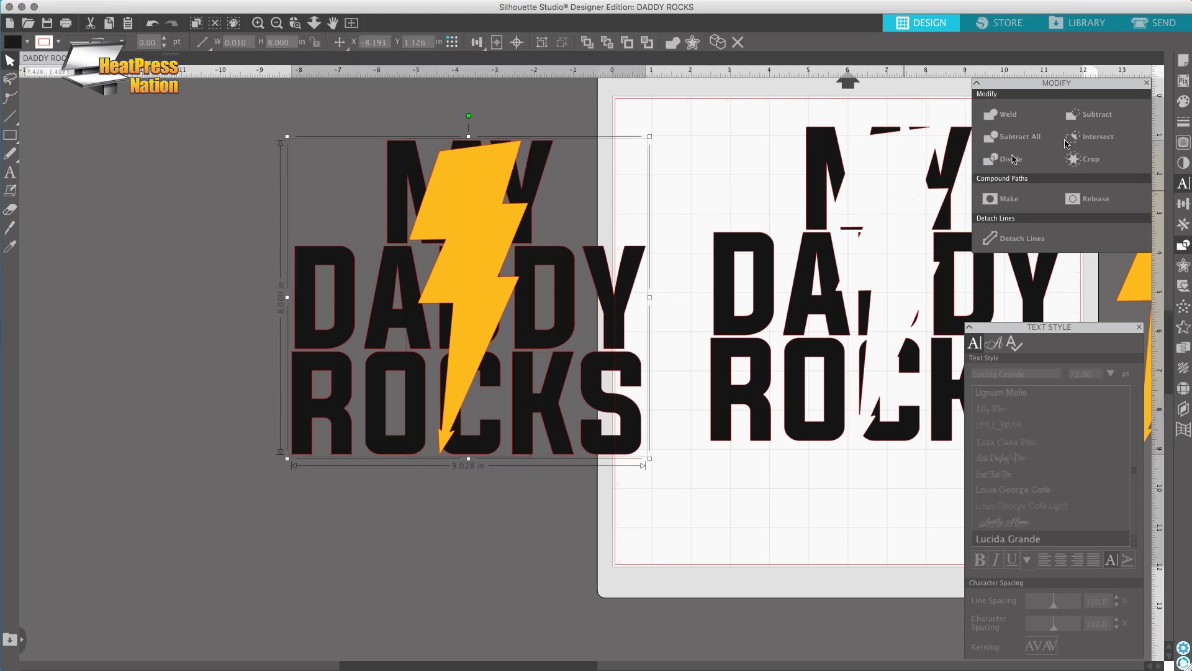
pyautogui.click(1006, 159)
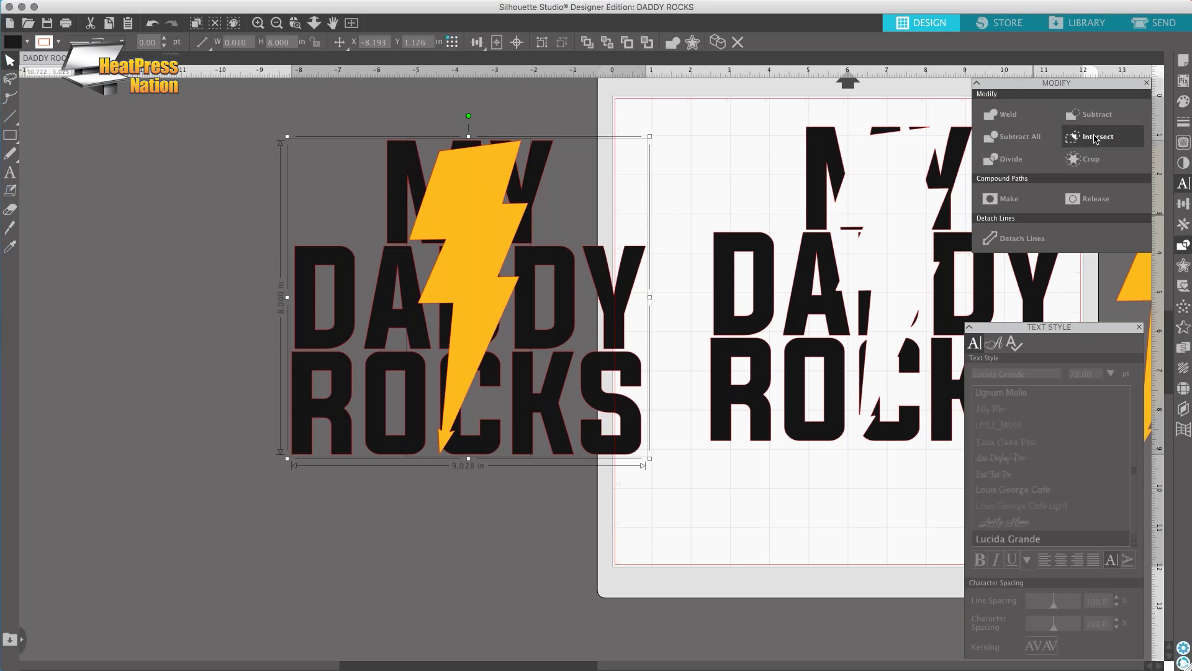
pyautogui.click(1096, 139)
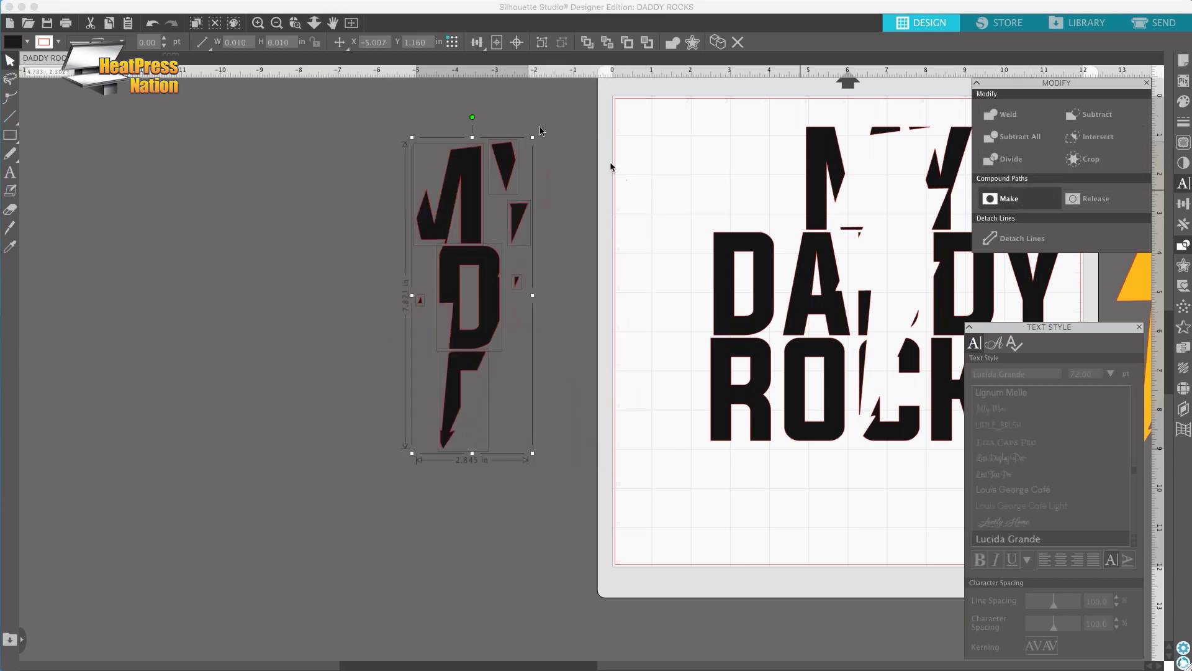
# - Make the intersected letter pieces one compound path and fill them with the recently used yellow-orange of the bolt
pyautogui.click(1018, 200)
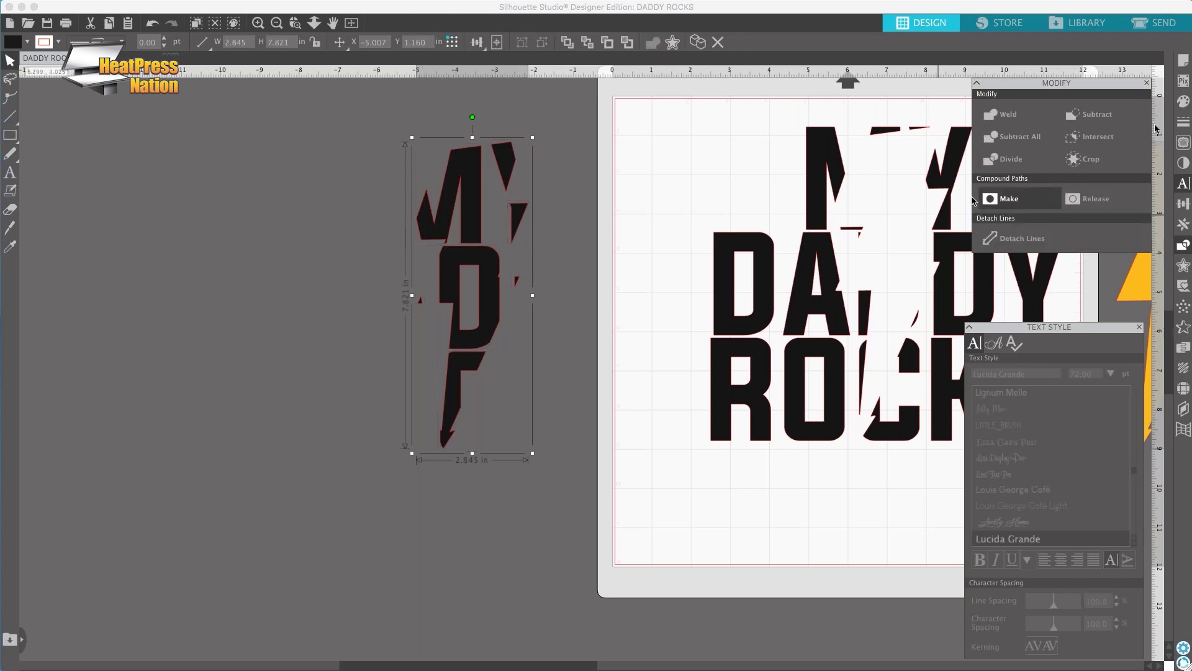
pyautogui.click(1184, 103)
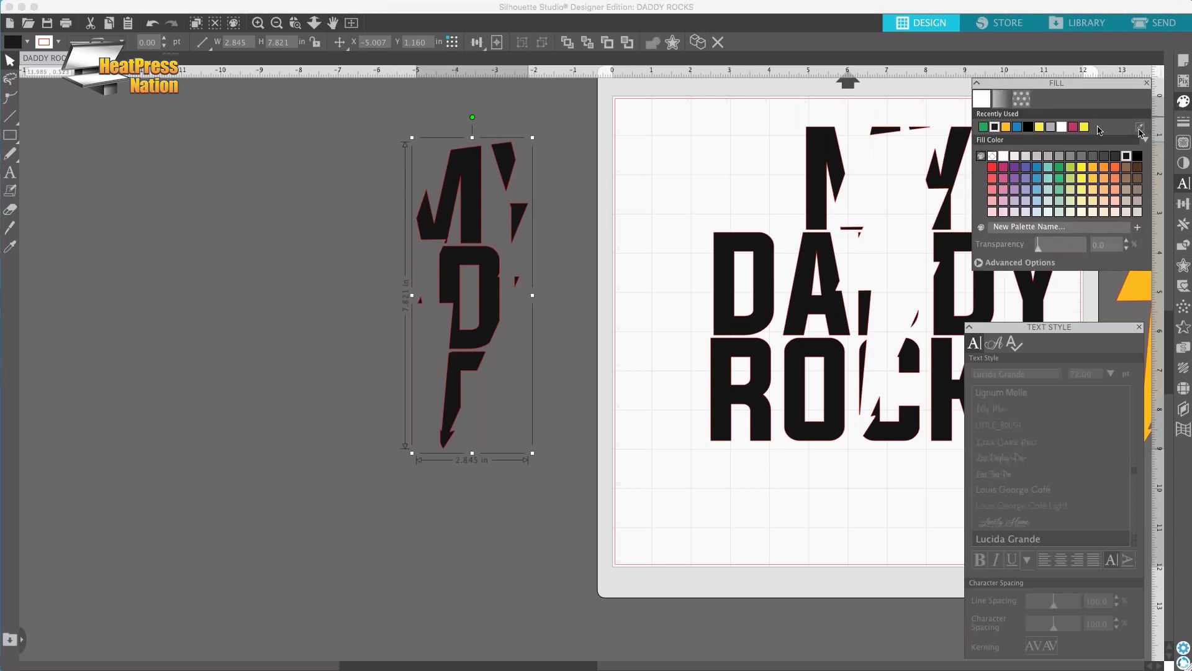
pyautogui.click(1006, 126)
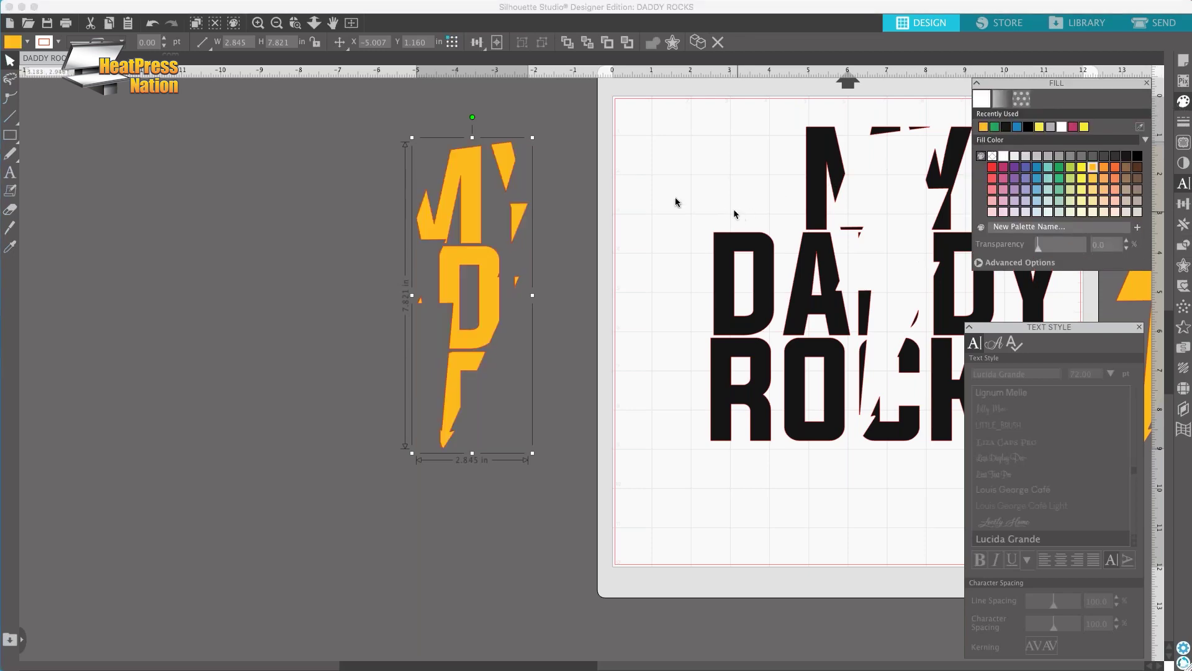
# - Move the yellow letter pieces onto the page, fitting them into the bolt-shaped gap in the black MY DADDY ROCKS text, and deselect
pyautogui.moveTo(465, 192); pyautogui.dragTo(723, 220)
pyautogui.hscroll(2, 525, 668)
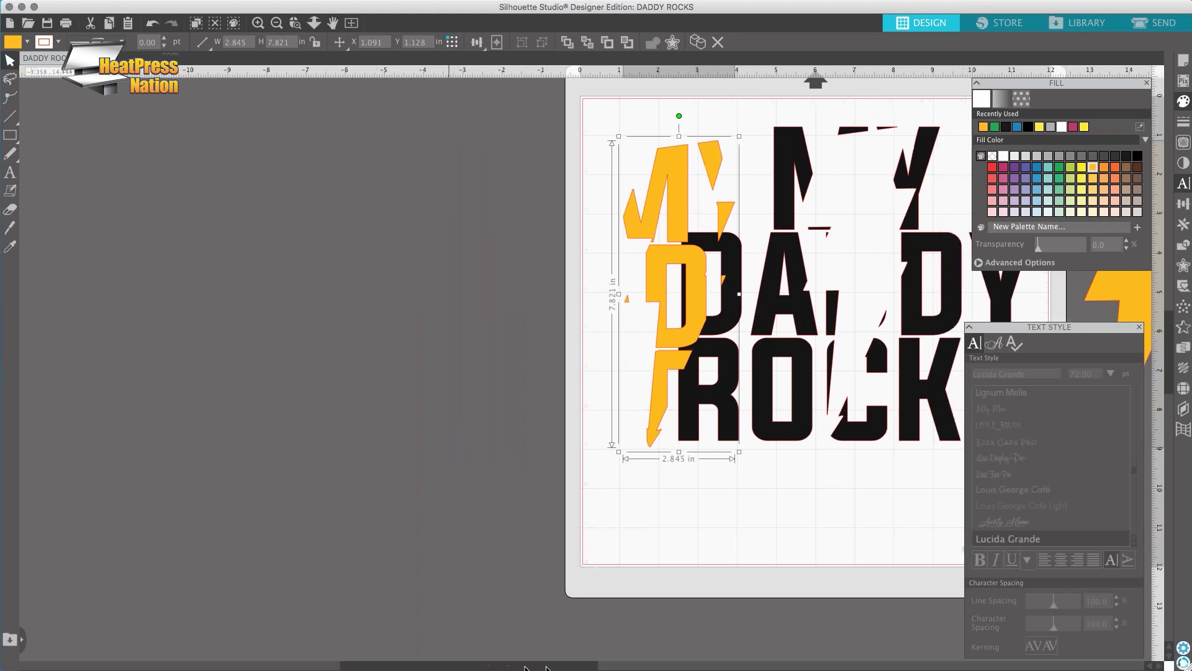
pyautogui.hscroll(10, 611, 667)
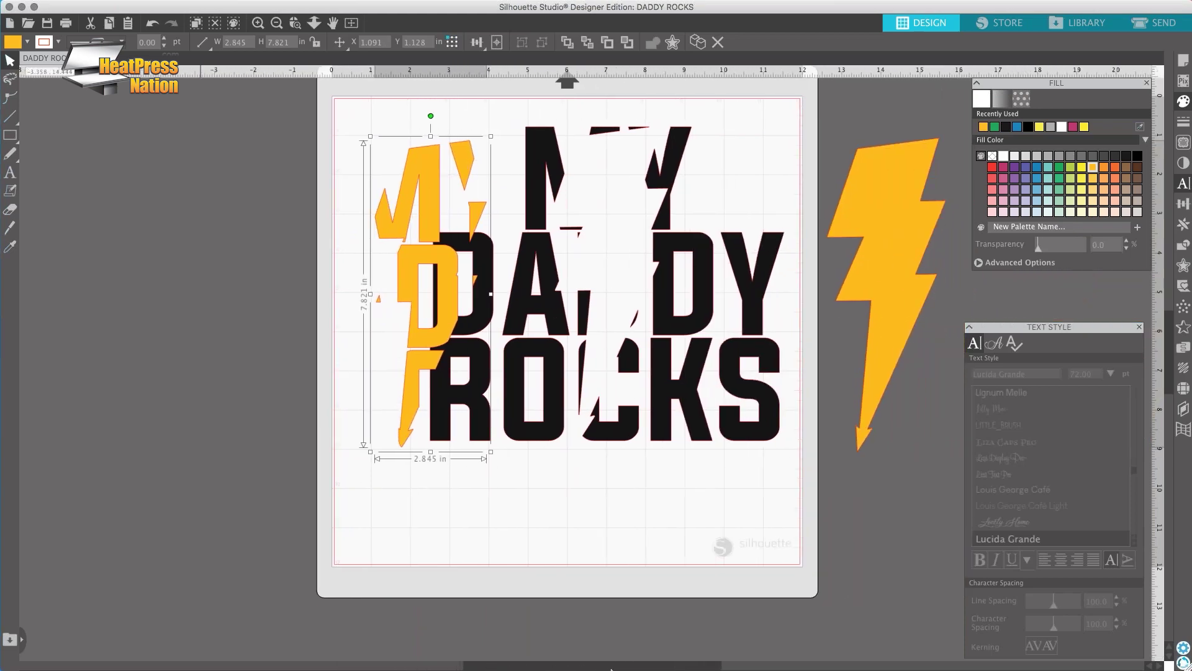
pyautogui.hscroll(1, 611, 668)
pyautogui.moveTo(453, 273); pyautogui.dragTo(246, 273)
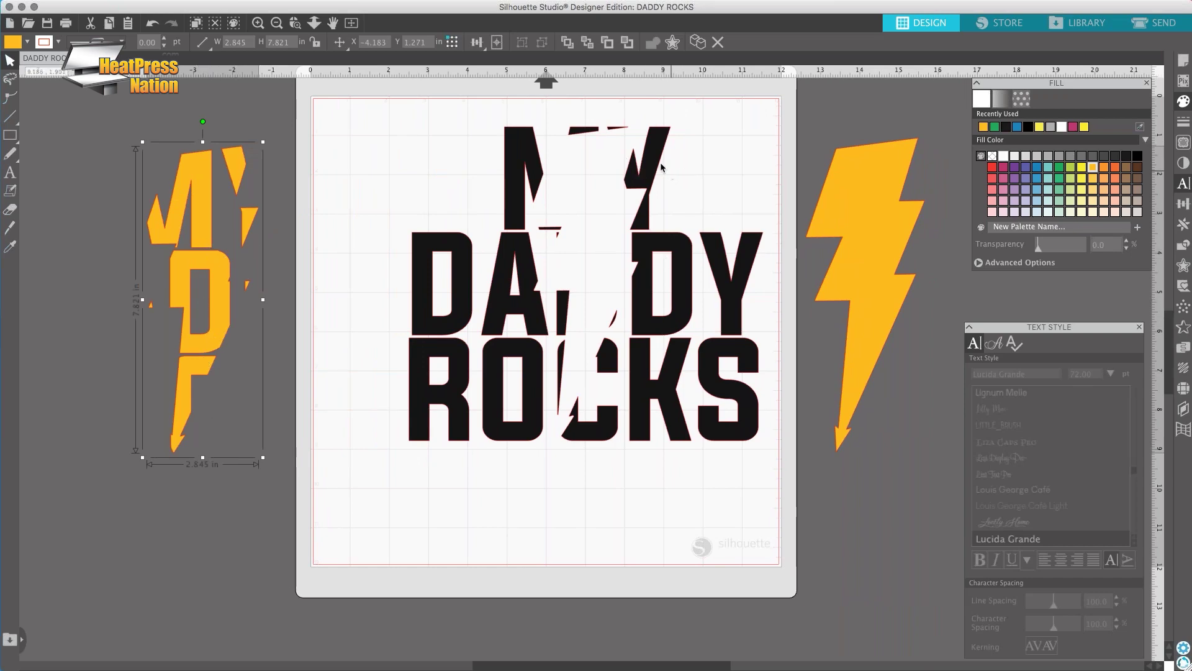
pyautogui.click(598, 305)
pyautogui.moveTo(211, 295); pyautogui.dragTo(591, 244)
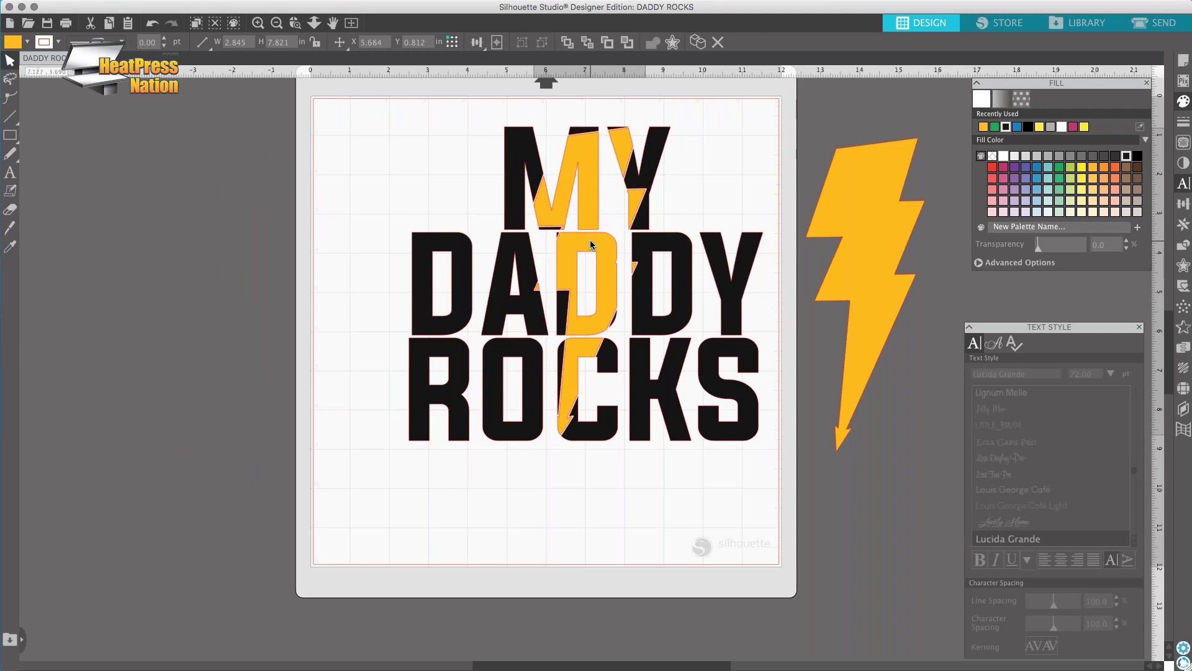
pyautogui.click(293, 280)
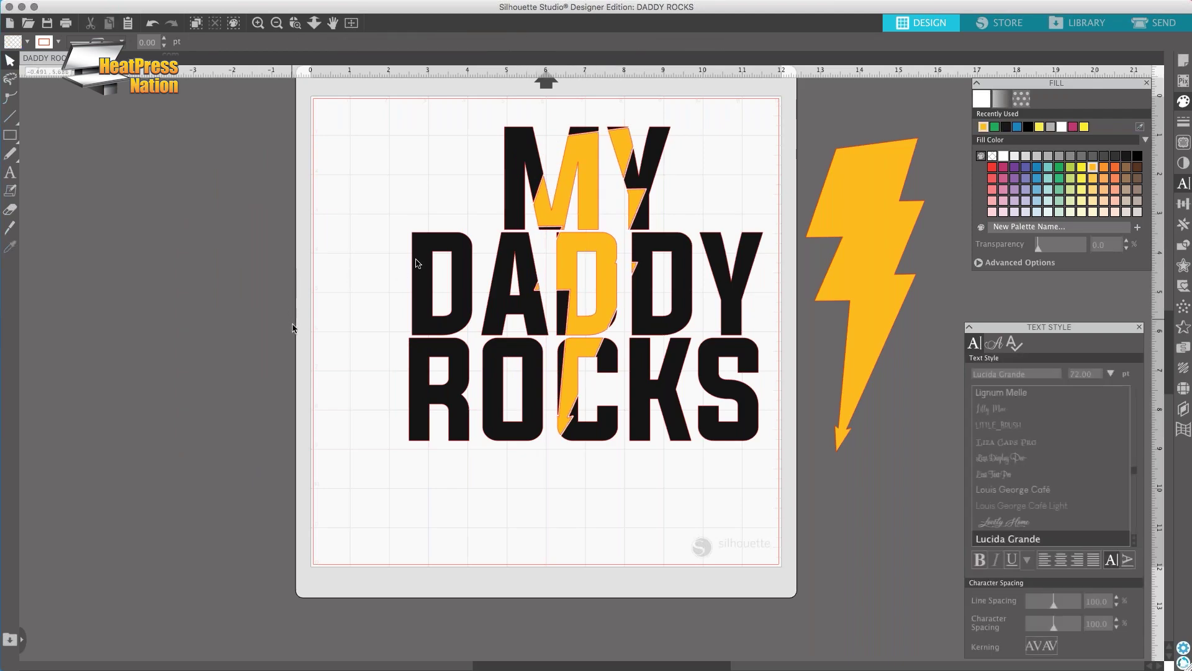